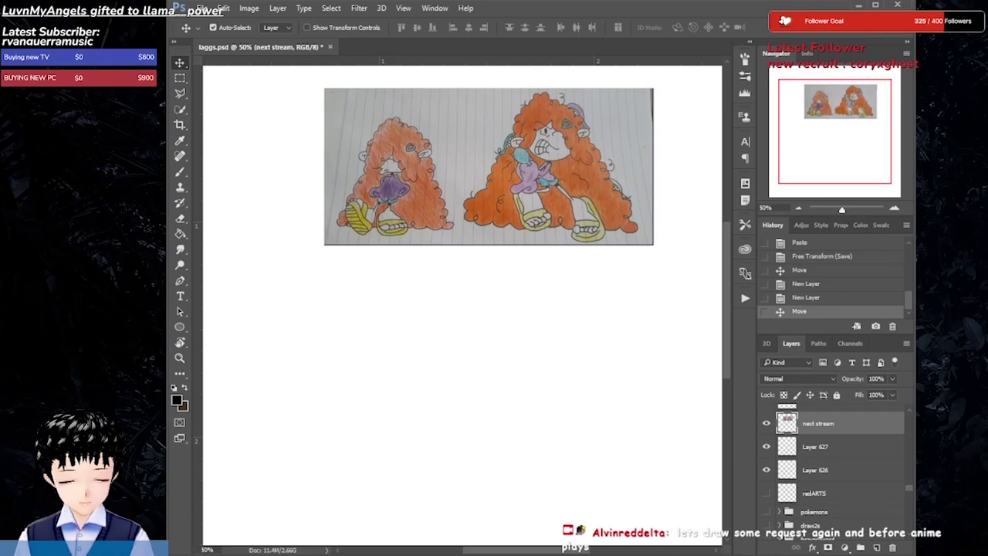
- On a new layer, brush a rough circle with horizontal and vertical guide lines
{"action": "key", "text": "ctrl+shift+alt+n"}
{"action": "key", "text": "b"}
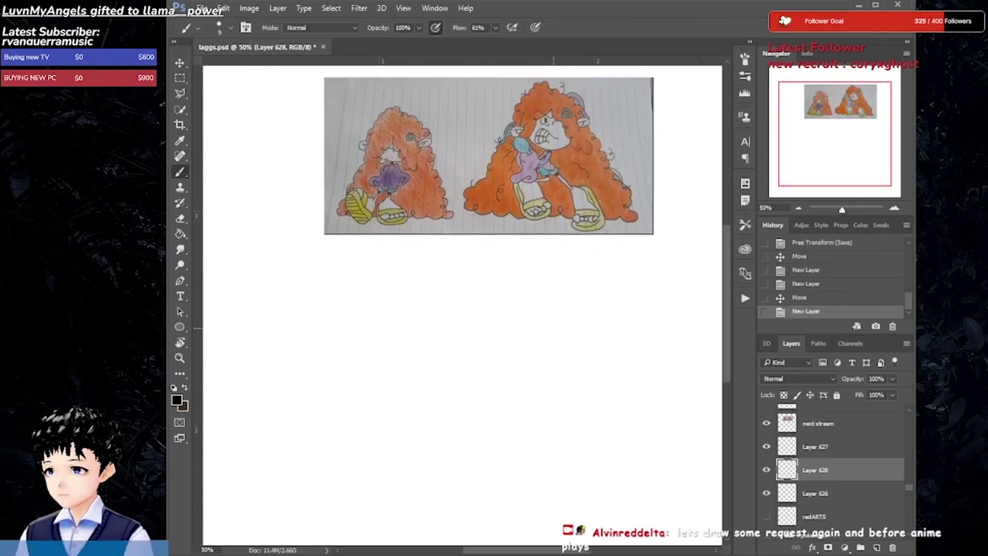
{"action": "mouse_move", "coordinate": [541, 338]}
{"action": "left_mouse_down"}
{"action": "mouse_move", "coordinate": [532, 341]}
{"action": "mouse_move", "coordinate": [587, 433]}
{"action": "left_mouse_up"}
{"action": "left_click_drag", "start_coordinate": [496, 375], "coordinate": [625, 368]}
{"action": "left_click_drag", "start_coordinate": [562, 340], "coordinate": [573, 424]}
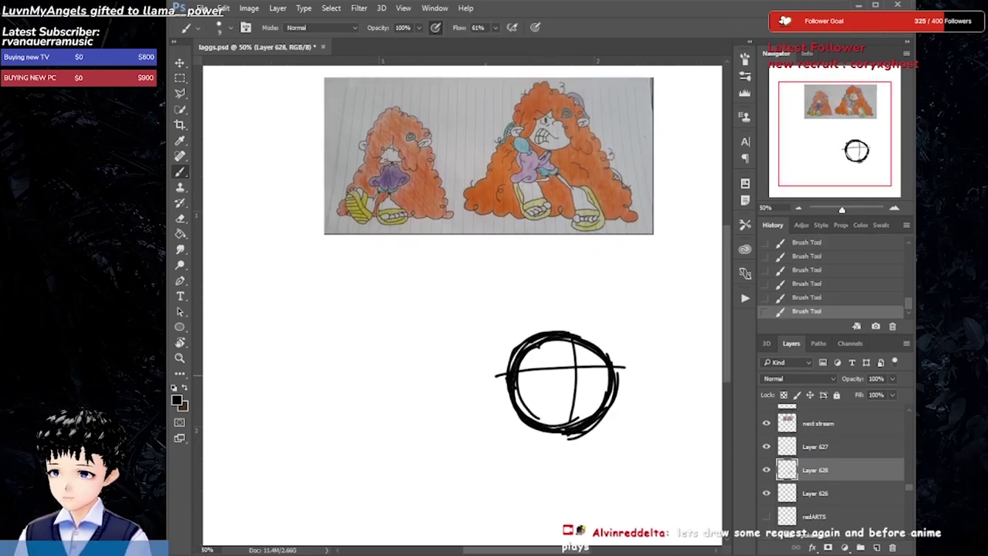
{"action": "mouse_move", "coordinate": [474, 386]}
{"action": "left_mouse_down"}
{"action": "mouse_move", "coordinate": [509, 398]}
{"action": "mouse_move", "coordinate": [656, 363]}
{"action": "left_mouse_up"}
{"action": "key", "text": "ctrl+z"}
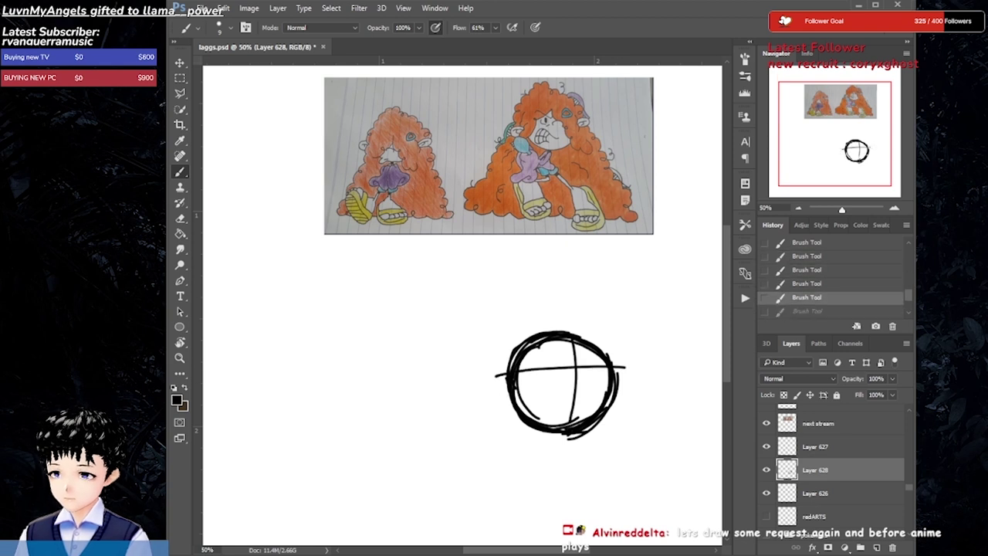
- Sketch rough hair strokes and eyes in and around the circle
{"action": "left_click_drag", "start_coordinate": [506, 350], "coordinate": [490, 380]}
{"action": "mouse_move", "coordinate": [514, 312]}
{"action": "left_mouse_down"}
{"action": "mouse_move", "coordinate": [473, 380]}
{"action": "mouse_move", "coordinate": [509, 315]}
{"action": "left_mouse_up"}
{"action": "left_click_drag", "start_coordinate": [562, 344], "coordinate": [528, 369]}
{"action": "left_click_drag", "start_coordinate": [516, 407], "coordinate": [493, 437]}
{"action": "mouse_move", "coordinate": [521, 369]}
{"action": "left_mouse_down"}
{"action": "mouse_move", "coordinate": [590, 343]}
{"action": "mouse_move", "coordinate": [601, 378]}
{"action": "mouse_move", "coordinate": [569, 349]}
{"action": "left_mouse_up"}
{"action": "left_click_drag", "start_coordinate": [549, 368], "coordinate": [555, 383]}
- Erase the sketched face and brush a new head circle
{"action": "key", "text": "e"}
{"action": "left_click_drag", "start_coordinate": [509, 308], "coordinate": [494, 378]}
{"action": "left_click_drag", "start_coordinate": [498, 340], "coordinate": [609, 417]}
{"action": "left_click_drag", "start_coordinate": [541, 363], "coordinate": [622, 432]}
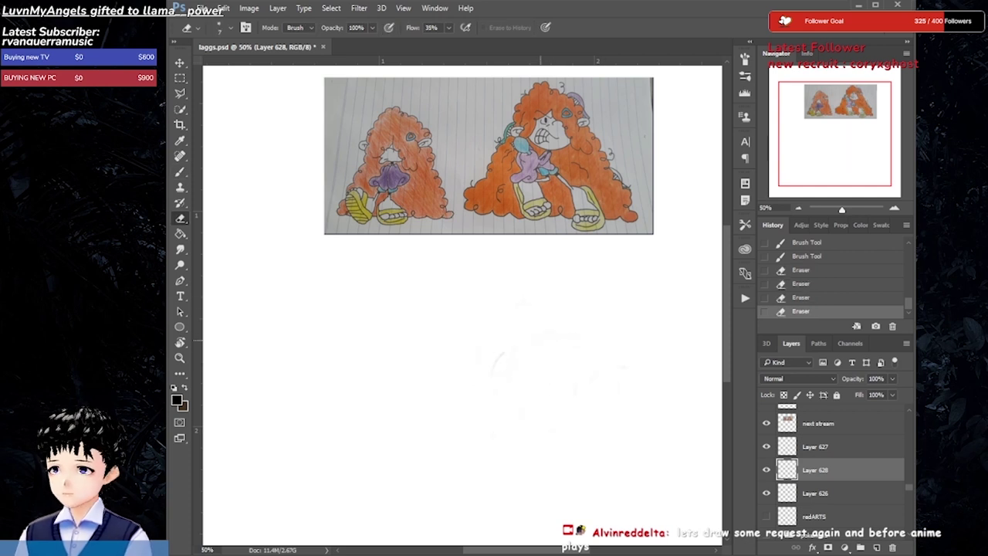
{"action": "key", "text": "b"}
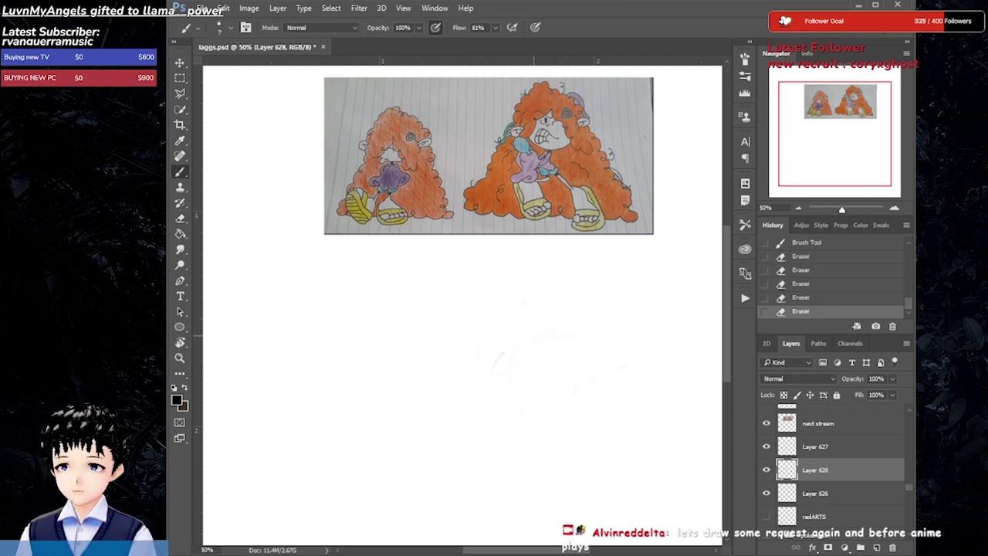
{"action": "mouse_move", "coordinate": [571, 301]}
{"action": "left_mouse_down"}
{"action": "mouse_move", "coordinate": [519, 371]}
{"action": "mouse_move", "coordinate": [618, 316]}
{"action": "mouse_move", "coordinate": [521, 386]}
{"action": "mouse_move", "coordinate": [621, 324]}
{"action": "left_mouse_up"}
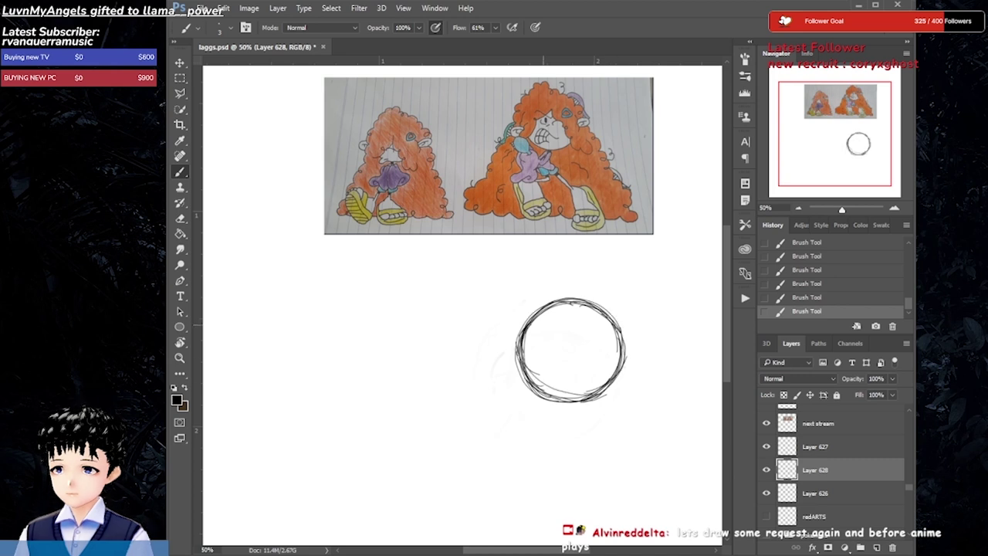
- Cut and paste the circle, enlarge it with Free Transform, and move it up-right
{"action": "key", "text": "ctrl+t"}
{"action": "key", "text": "Return"}
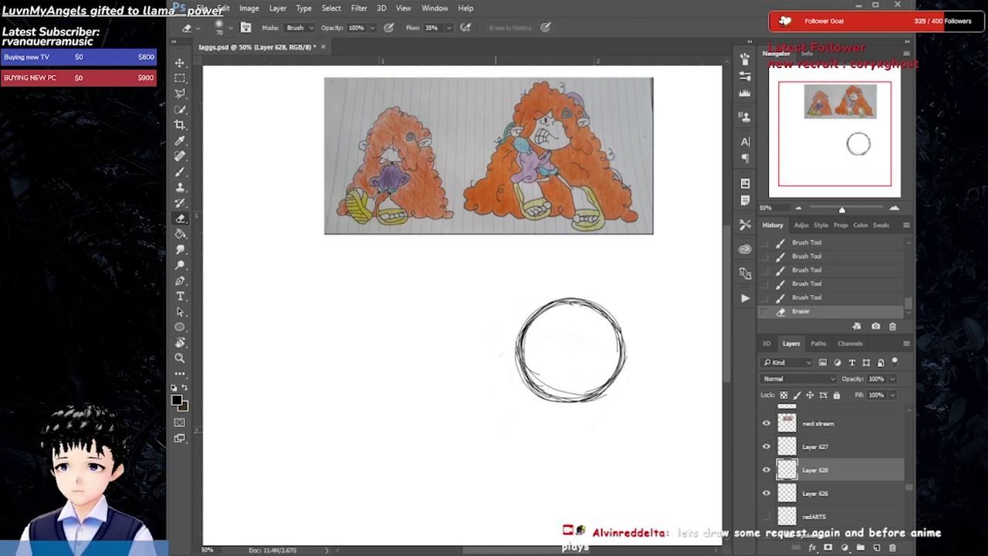
{"action": "key", "text": "m"}
{"action": "left_click_drag", "start_coordinate": [505, 288], "coordinate": [626, 407]}
{"action": "key", "text": "ctrl+x"}
{"action": "key", "text": "Delete"}
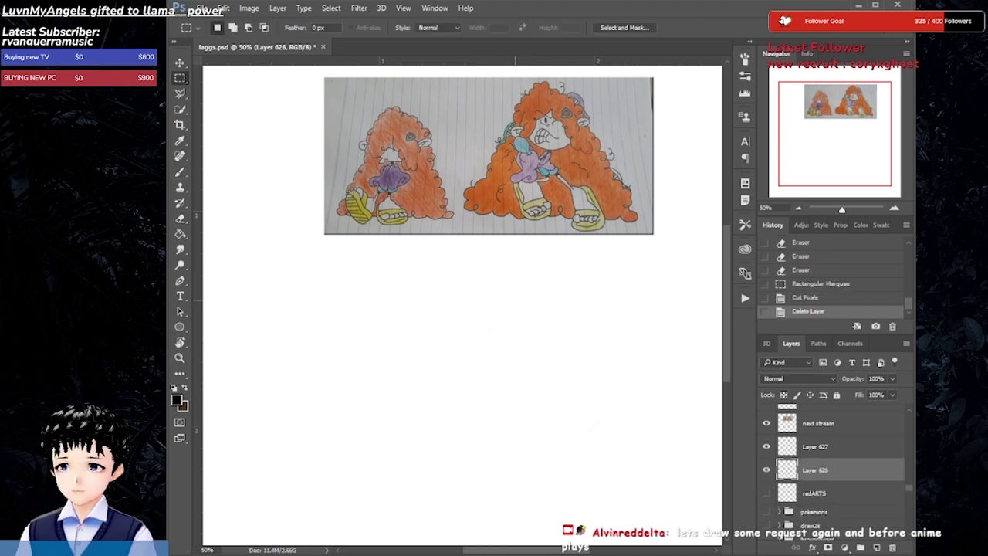
{"action": "key", "text": "ctrl+v"}
{"action": "key", "text": "ctrl+t"}
{"action": "key", "text": "Return"}
{"action": "left_click_drag", "start_coordinate": [522, 367], "coordinate": [562, 347]}
- Draw the angry eyebrow, eye, nose and gritted-teeth mouth on the head
{"action": "key", "text": "b"}
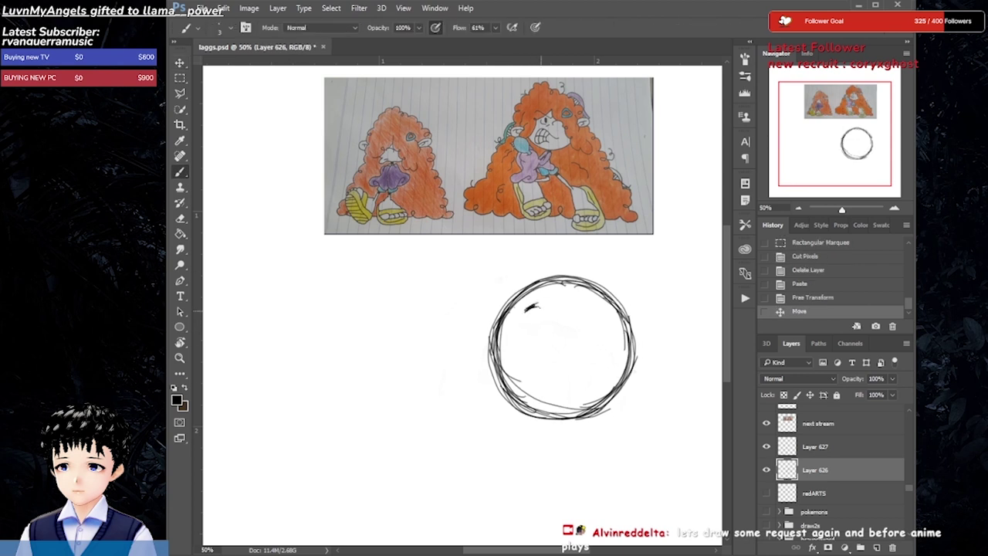
{"action": "left_click_drag", "start_coordinate": [525, 308], "coordinate": [581, 330]}
{"action": "mouse_move", "coordinate": [575, 341]}
{"action": "left_mouse_down"}
{"action": "mouse_move", "coordinate": [593, 332]}
{"action": "mouse_move", "coordinate": [608, 345]}
{"action": "left_mouse_up"}
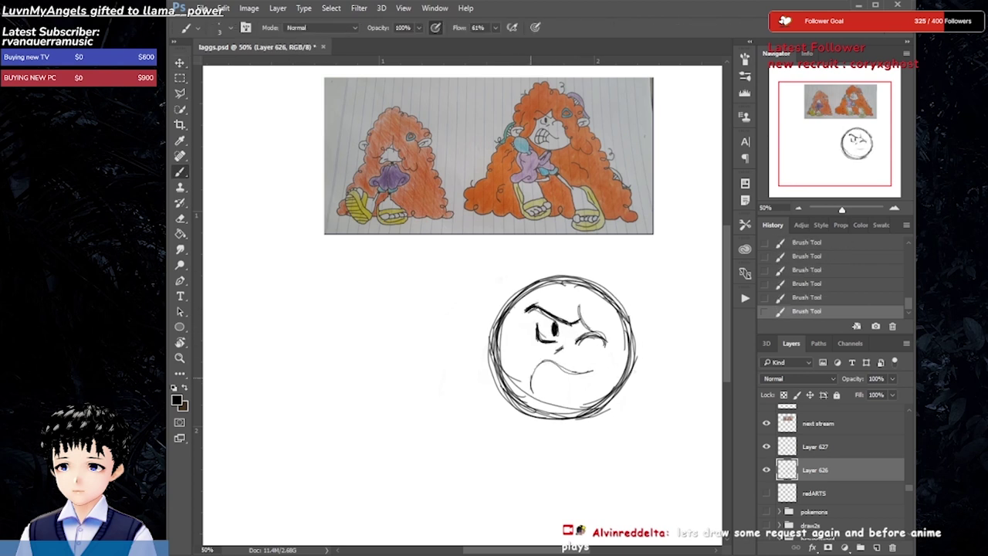
{"action": "left_click_drag", "start_coordinate": [533, 372], "coordinate": [530, 399]}
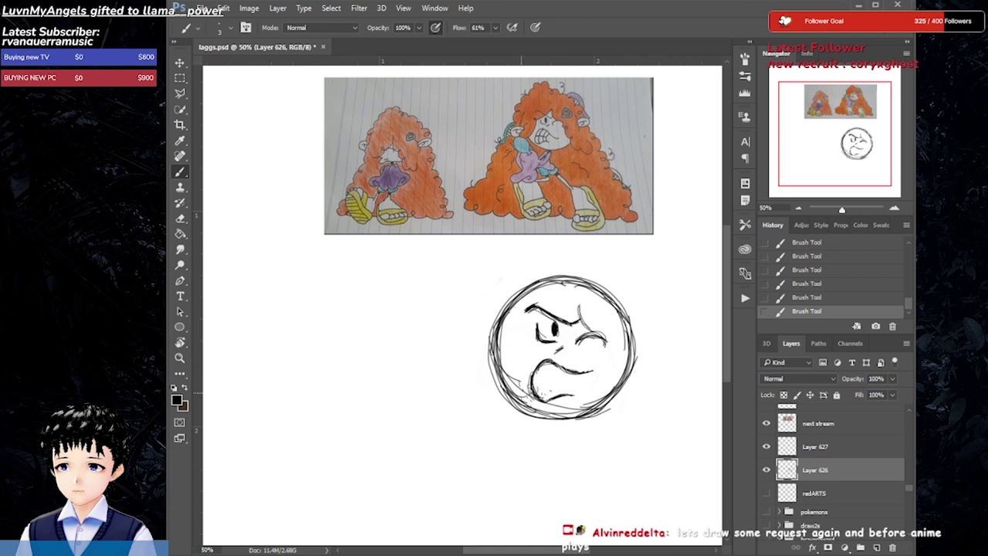
{"action": "key", "text": "ctrl+alt+z"}
{"action": "key", "text": "ctrl+alt+z"}
{"action": "key", "text": "ctrl+alt+z"}
{"action": "key", "text": "ctrl+shift+z"}
{"action": "key", "text": "ctrl+shift+z"}
{"action": "key", "text": "ctrl+shift+z"}
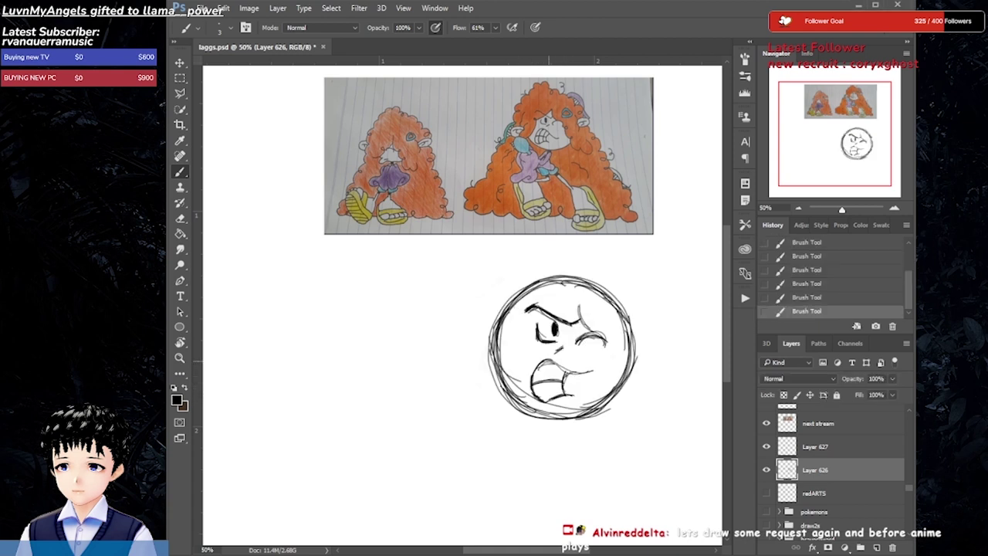
{"action": "mouse_move", "coordinate": [545, 360]}
{"action": "left_mouse_down"}
{"action": "mouse_move", "coordinate": [548, 397]}
{"action": "mouse_move", "coordinate": [557, 393]}
{"action": "left_mouse_up"}
- Sketch ear curls on the right side of the face
{"action": "left_click_drag", "start_coordinate": [540, 308], "coordinate": [518, 287]}
{"action": "left_click_drag", "start_coordinate": [605, 272], "coordinate": [620, 324]}
{"action": "mouse_move", "coordinate": [587, 318]}
{"action": "left_mouse_down"}
{"action": "mouse_move", "coordinate": [591, 349]}
{"action": "mouse_move", "coordinate": [630, 375]}
{"action": "mouse_move", "coordinate": [658, 339]}
{"action": "mouse_move", "coordinate": [644, 377]}
{"action": "left_mouse_up"}
{"action": "mouse_move", "coordinate": [622, 327]}
{"action": "left_mouse_down"}
{"action": "mouse_move", "coordinate": [610, 287]}
{"action": "mouse_move", "coordinate": [620, 313]}
{"action": "mouse_move", "coordinate": [649, 300]}
{"action": "left_mouse_up"}
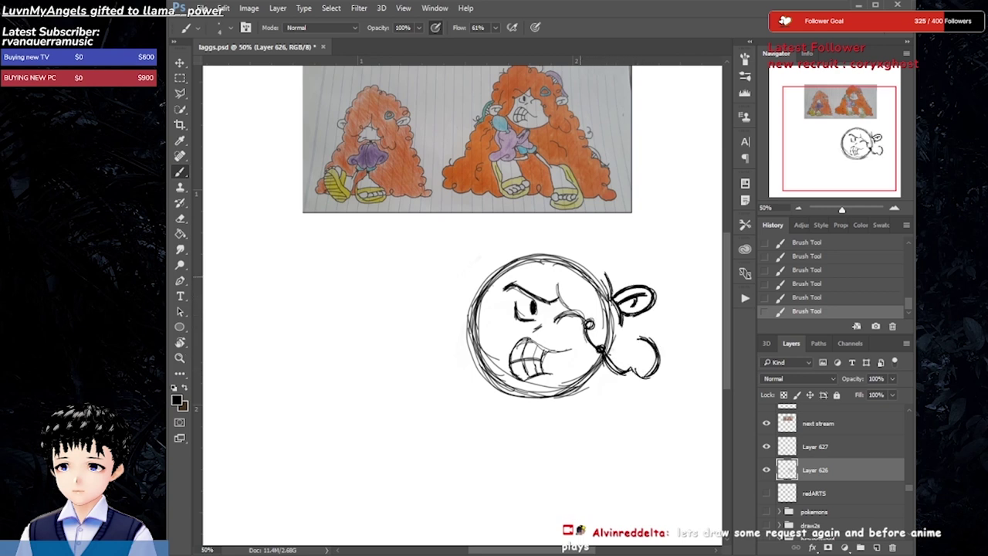
- Draw angular forehead hair lines and a bun on the left of the head
{"action": "mouse_move", "coordinate": [494, 303]}
{"action": "left_mouse_down"}
{"action": "mouse_move", "coordinate": [553, 272]}
{"action": "mouse_move", "coordinate": [562, 308]}
{"action": "left_mouse_up"}
{"action": "mouse_move", "coordinate": [496, 307]}
{"action": "left_mouse_down"}
{"action": "mouse_move", "coordinate": [554, 275]}
{"action": "mouse_move", "coordinate": [468, 360]}
{"action": "left_mouse_up"}
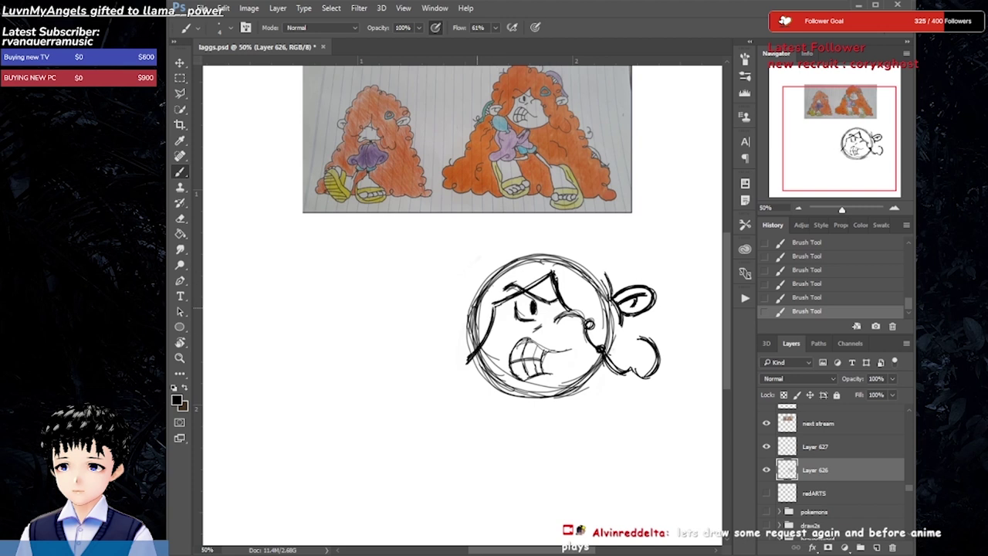
{"action": "mouse_move", "coordinate": [467, 324]}
{"action": "left_mouse_down"}
{"action": "mouse_move", "coordinate": [456, 363]}
{"action": "mouse_move", "coordinate": [468, 365]}
{"action": "left_mouse_up"}
{"action": "left_click_drag", "start_coordinate": [470, 301], "coordinate": [432, 349]}
{"action": "left_click_drag", "start_coordinate": [455, 318], "coordinate": [430, 350]}
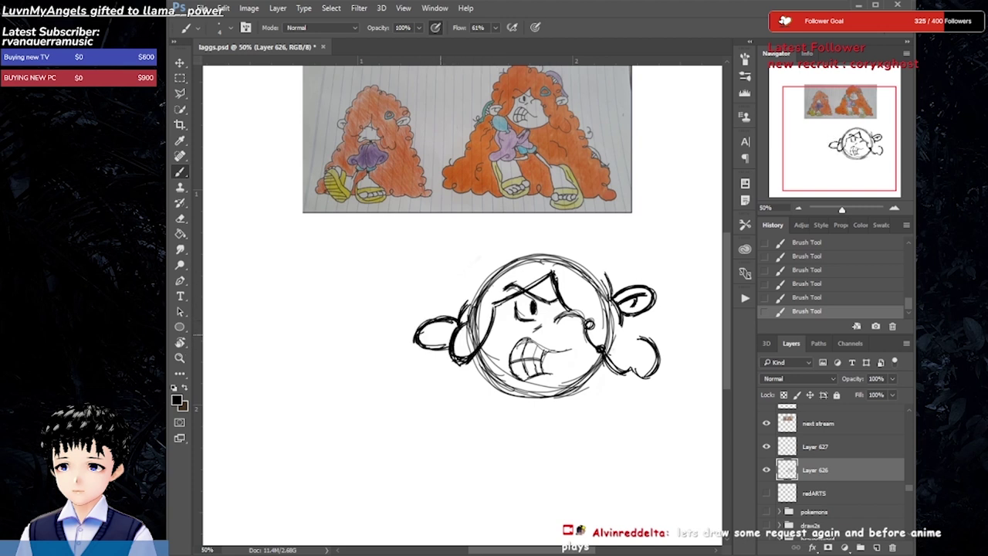
{"action": "key", "text": "ctrl+z"}
{"action": "key", "text": "ctrl+z"}
{"action": "key", "text": "ctrl+z"}
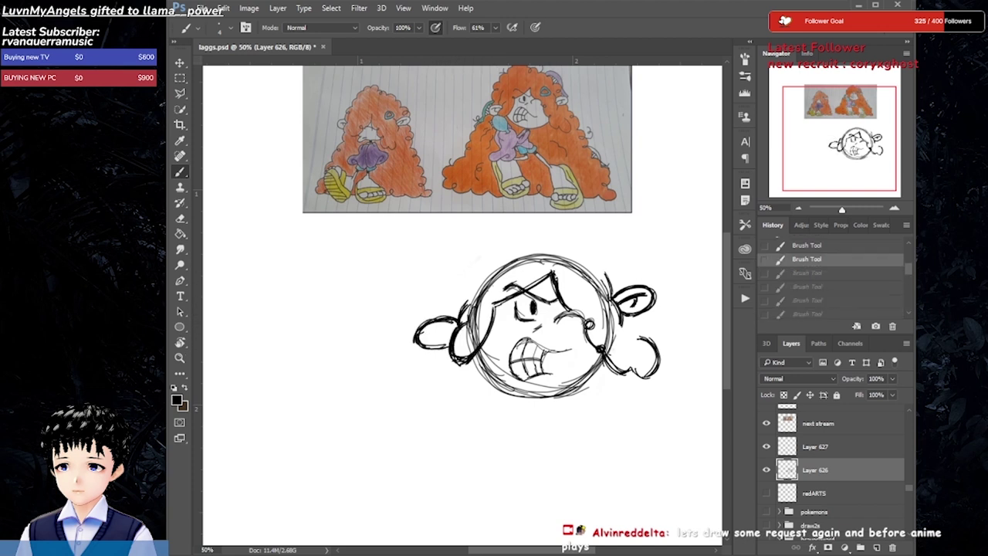
{"action": "key", "text": "ctrl+shift+z"}
{"action": "key", "text": "ctrl+shift+z"}
{"action": "key", "text": "ctrl+shift+z"}
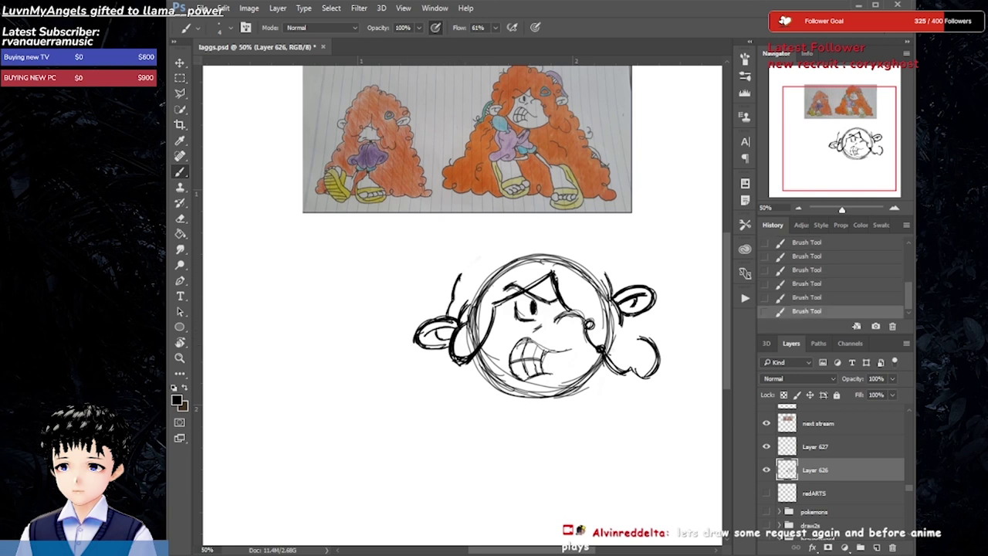
{"action": "scroll", "coordinate": [491, 248], "scroll_direction": "up", "scroll_amount": 2}
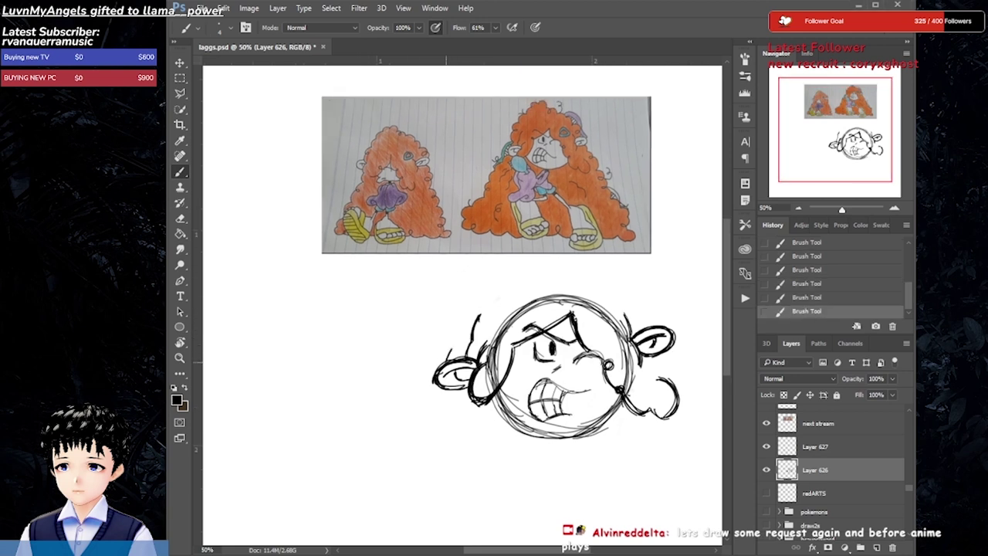
{"action": "left_click_drag", "start_coordinate": [444, 351], "coordinate": [455, 306]}
- Clean stray lines and draw the curly hair cloud around the head's right side
{"action": "key", "text": "ctrl+t"}
{"action": "key", "text": "Return"}
{"action": "left_click_drag", "start_coordinate": [430, 267], "coordinate": [533, 338]}
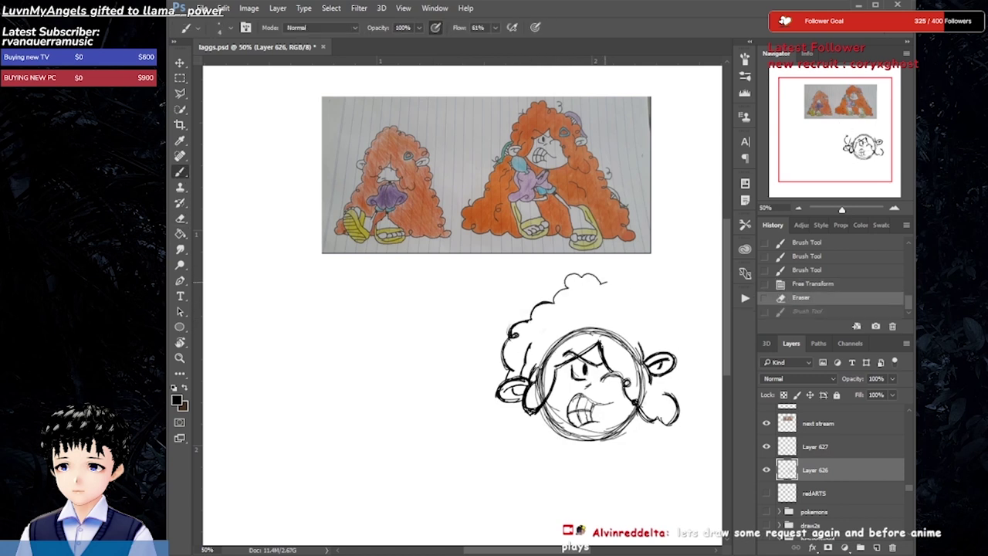
{"action": "mouse_move", "coordinate": [606, 282]}
{"action": "left_mouse_down"}
{"action": "mouse_move", "coordinate": [662, 332]}
{"action": "mouse_move", "coordinate": [663, 351]}
{"action": "left_mouse_up"}
{"action": "mouse_move", "coordinate": [653, 312]}
{"action": "left_mouse_down"}
{"action": "mouse_move", "coordinate": [660, 339]}
{"action": "mouse_move", "coordinate": [651, 315]}
{"action": "left_mouse_up"}
{"action": "left_click_drag", "start_coordinate": [632, 282], "coordinate": [634, 267]}
{"action": "left_click_drag", "start_coordinate": [587, 355], "coordinate": [567, 314]}
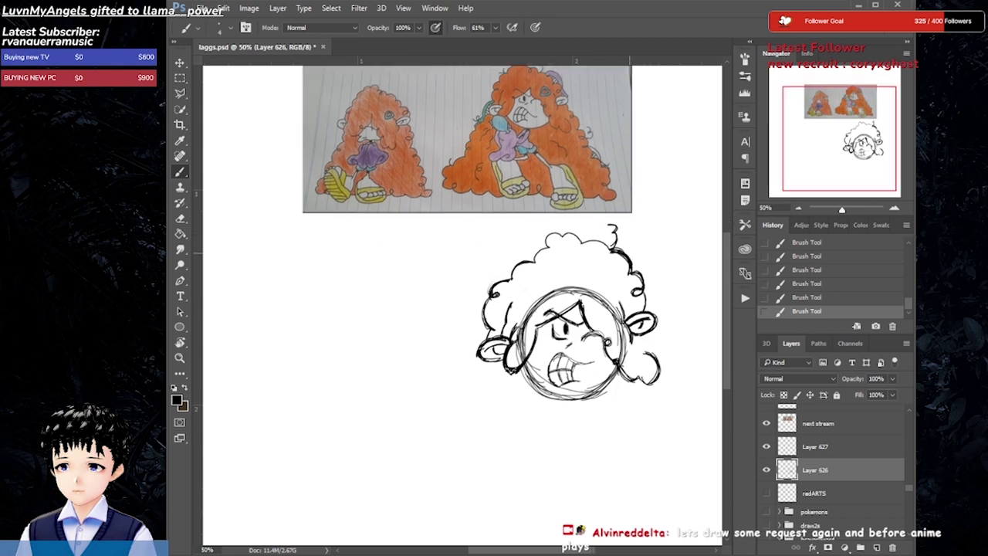
{"action": "mouse_move", "coordinate": [622, 248]}
{"action": "left_mouse_down"}
{"action": "mouse_move", "coordinate": [647, 270]}
{"action": "mouse_move", "coordinate": [657, 317]}
{"action": "left_mouse_up"}
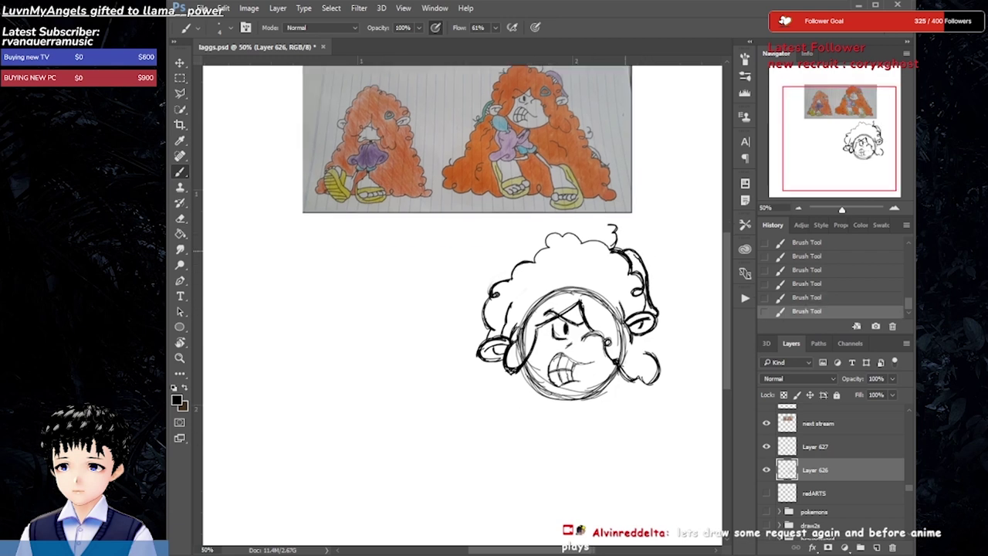
{"action": "key", "text": "ctrl+z"}
{"action": "key", "text": "ctrl+z"}
{"action": "key", "text": "ctrl+z"}
- Save the file and draw the neck below the head
{"action": "key", "text": "ctrl+s"}
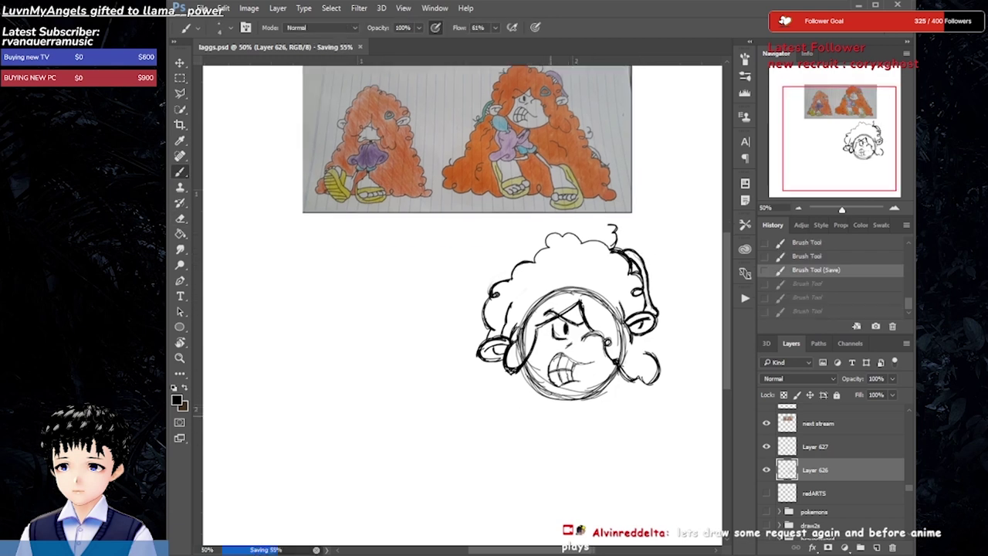
{"action": "left_click_drag", "start_coordinate": [575, 403], "coordinate": [557, 432]}
{"action": "mouse_move", "coordinate": [584, 406]}
{"action": "left_mouse_down"}
{"action": "mouse_move", "coordinate": [589, 436]}
{"action": "mouse_move", "coordinate": [562, 438]}
{"action": "mouse_move", "coordinate": [586, 468]}
{"action": "mouse_move", "coordinate": [568, 460]}
{"action": "left_mouse_up"}
{"action": "key", "text": "e"}
{"action": "key", "text": "b"}
- Sketch the torso, raised arm and hand beneath the neck
{"action": "left_click_drag", "start_coordinate": [521, 416], "coordinate": [541, 446]}
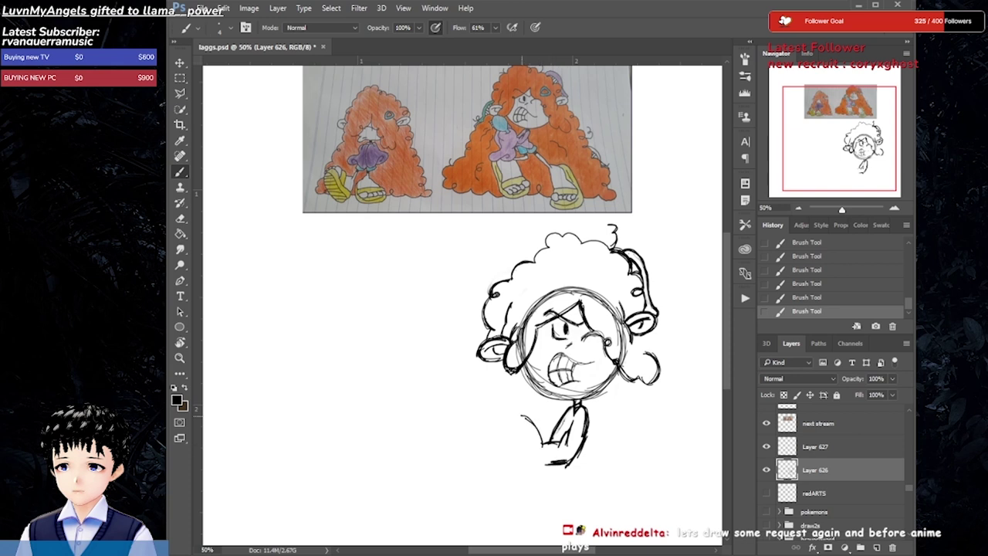
{"action": "mouse_move", "coordinate": [510, 366]}
{"action": "left_mouse_down"}
{"action": "mouse_move", "coordinate": [478, 386]}
{"action": "mouse_move", "coordinate": [505, 415]}
{"action": "left_mouse_up"}
{"action": "mouse_move", "coordinate": [518, 377]}
{"action": "left_mouse_down"}
{"action": "mouse_move", "coordinate": [523, 426]}
{"action": "mouse_move", "coordinate": [547, 443]}
{"action": "left_mouse_up"}
{"action": "mouse_move", "coordinate": [510, 417]}
{"action": "left_mouse_down"}
{"action": "mouse_move", "coordinate": [494, 498]}
{"action": "mouse_move", "coordinate": [546, 467]}
{"action": "left_mouse_up"}
{"action": "left_click_drag", "start_coordinate": [494, 429], "coordinate": [477, 403]}
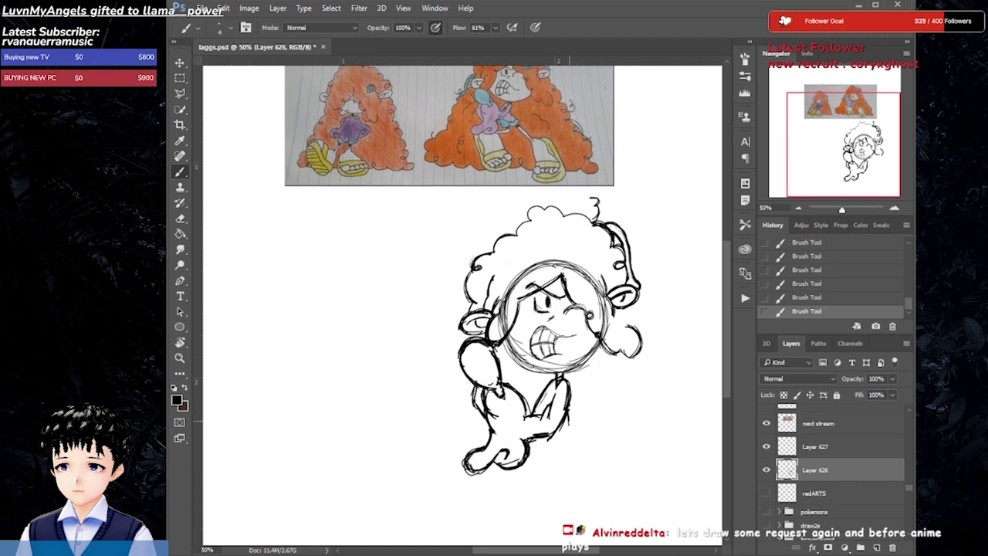
{"action": "mouse_move", "coordinate": [531, 447]}
{"action": "left_mouse_down"}
{"action": "mouse_move", "coordinate": [584, 450]}
{"action": "mouse_move", "coordinate": [580, 468]}
{"action": "mouse_move", "coordinate": [593, 445]}
{"action": "mouse_move", "coordinate": [590, 461]}
{"action": "mouse_move", "coordinate": [556, 457]}
{"action": "mouse_move", "coordinate": [595, 437]}
{"action": "mouse_move", "coordinate": [562, 449]}
{"action": "mouse_move", "coordinate": [577, 451]}
{"action": "mouse_move", "coordinate": [580, 426]}
{"action": "mouse_move", "coordinate": [584, 441]}
{"action": "left_mouse_up"}
- Erase stray lines and redraw the bent lower legs and feet
{"action": "key", "text": "e"}
{"action": "key", "text": "b"}
{"action": "key", "text": "e"}
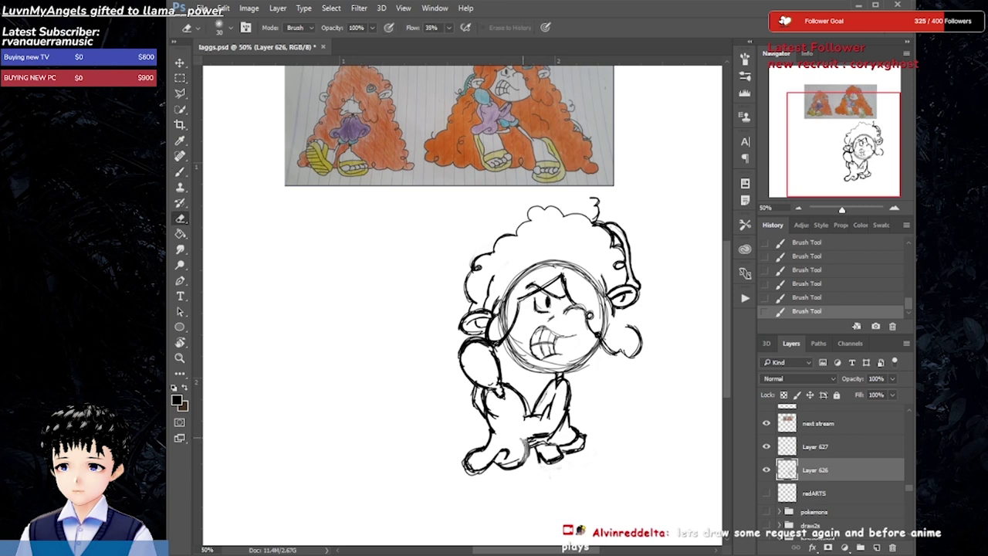
{"action": "key", "text": "b"}
{"action": "mouse_move", "coordinate": [496, 463]}
{"action": "left_mouse_down"}
{"action": "mouse_move", "coordinate": [529, 440]}
{"action": "mouse_move", "coordinate": [522, 467]}
{"action": "left_mouse_up"}
{"action": "mouse_move", "coordinate": [529, 441]}
{"action": "left_mouse_down"}
{"action": "mouse_move", "coordinate": [521, 468]}
{"action": "mouse_move", "coordinate": [531, 440]}
{"action": "left_mouse_up"}
{"action": "left_click_drag", "start_coordinate": [533, 435], "coordinate": [517, 472]}
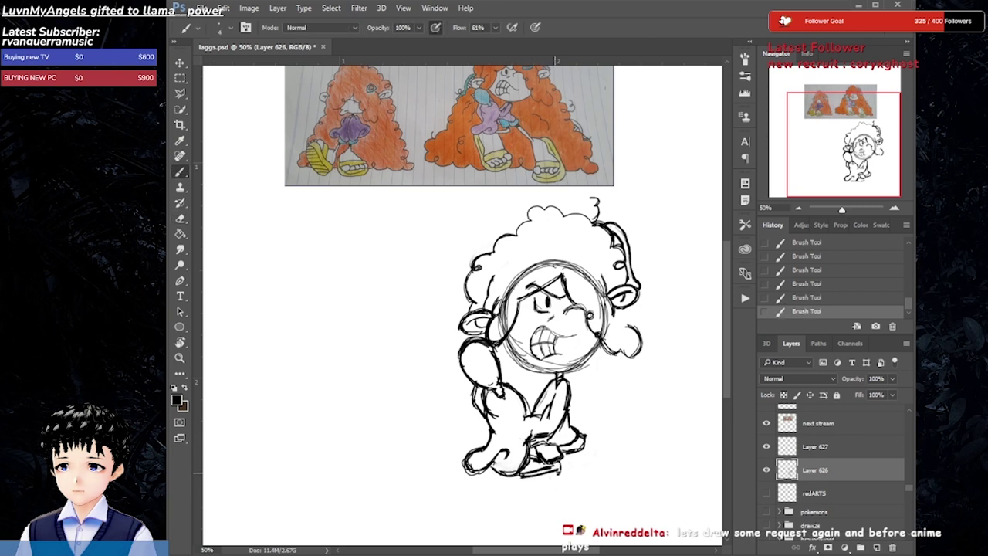
- Shrink the whole figure from its bottom-right corner with Free Transform
{"action": "key", "text": "ctrl+t"}
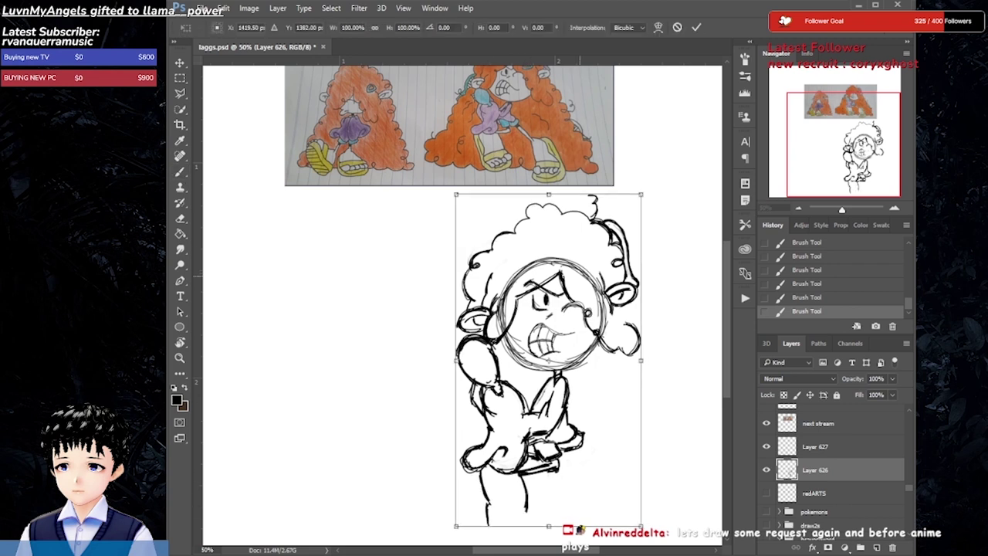
{"action": "left_click_drag", "start_coordinate": [642, 531], "coordinate": [599, 473]}
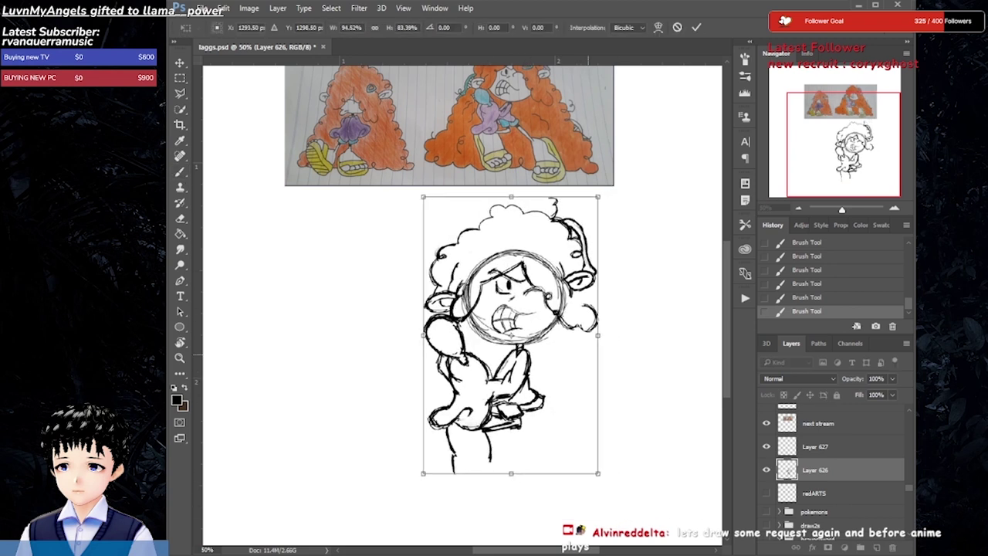
{"action": "key", "text": "ctrl+z"}
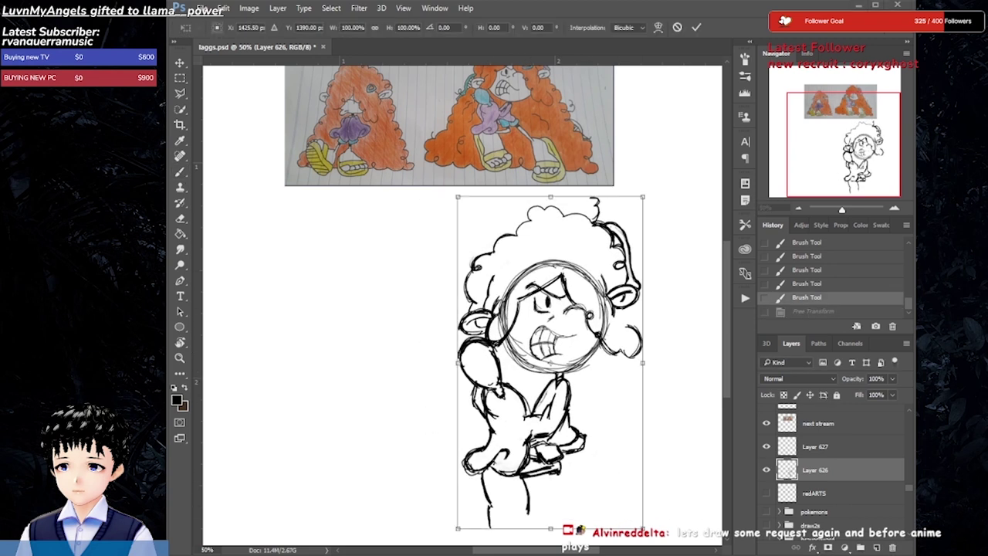
{"action": "left_click_drag", "start_coordinate": [642, 529], "coordinate": [609, 473]}
{"action": "key", "text": "Return"}
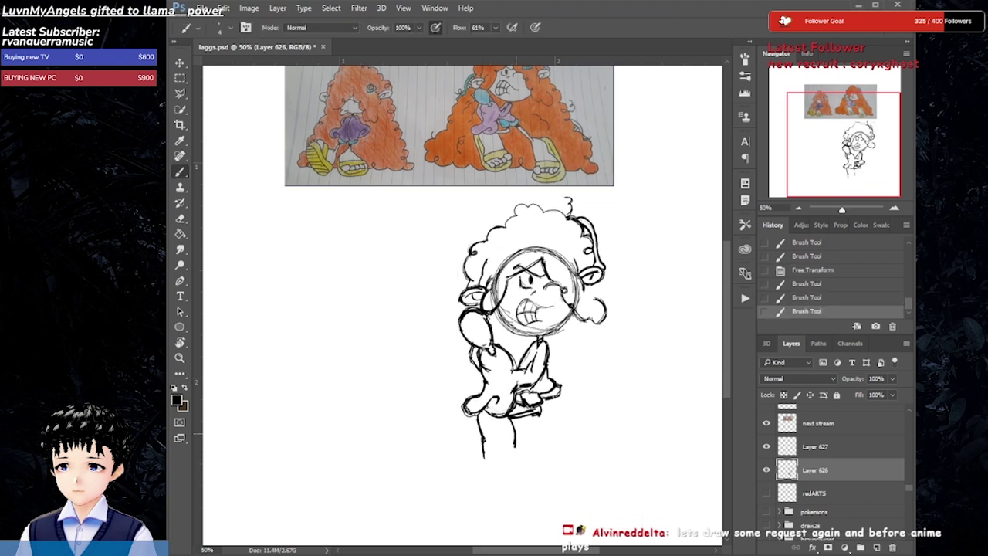
{"action": "key", "text": "ctrl+z"}
{"action": "key", "text": "ctrl+z"}
{"action": "key", "text": "ctrl+z"}
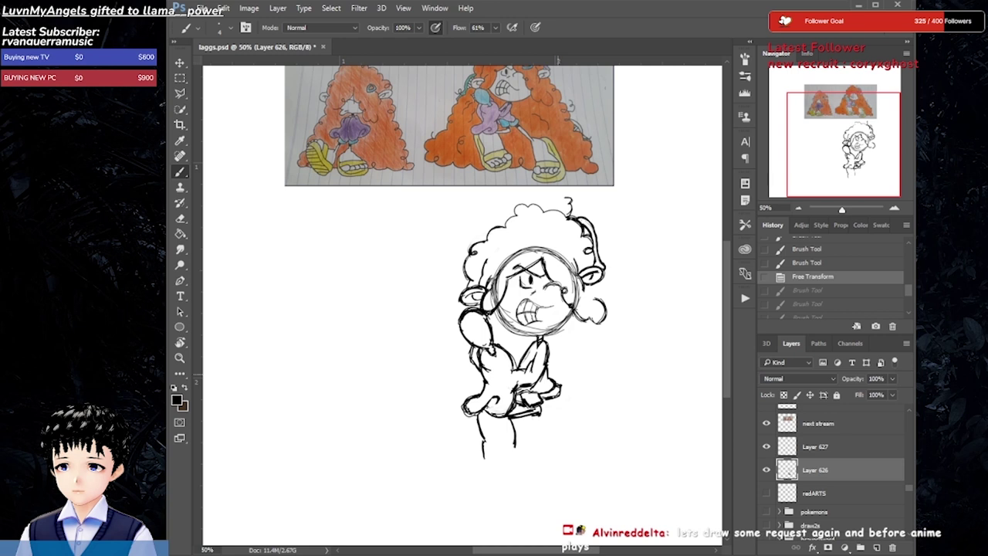
- Redraw the sandalled feet with toe and leg detail
{"action": "left_click_drag", "start_coordinate": [485, 452], "coordinate": [526, 448]}
{"action": "mouse_move", "coordinate": [485, 456]}
{"action": "left_mouse_down"}
{"action": "mouse_move", "coordinate": [486, 469]}
{"action": "mouse_move", "coordinate": [521, 462]}
{"action": "mouse_move", "coordinate": [506, 483]}
{"action": "left_mouse_up"}
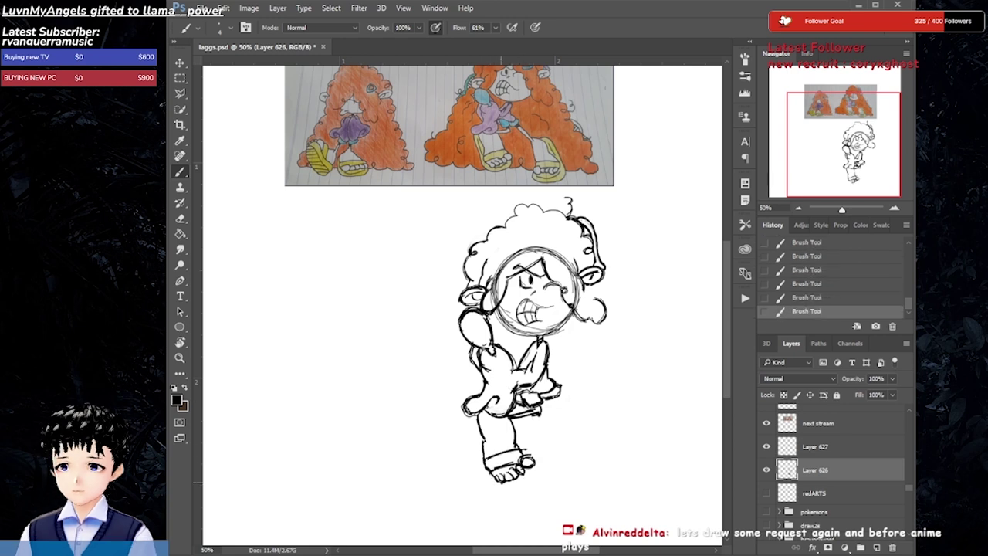
{"action": "left_click_drag", "start_coordinate": [470, 451], "coordinate": [467, 419]}
{"action": "key", "text": "ctrl+z"}
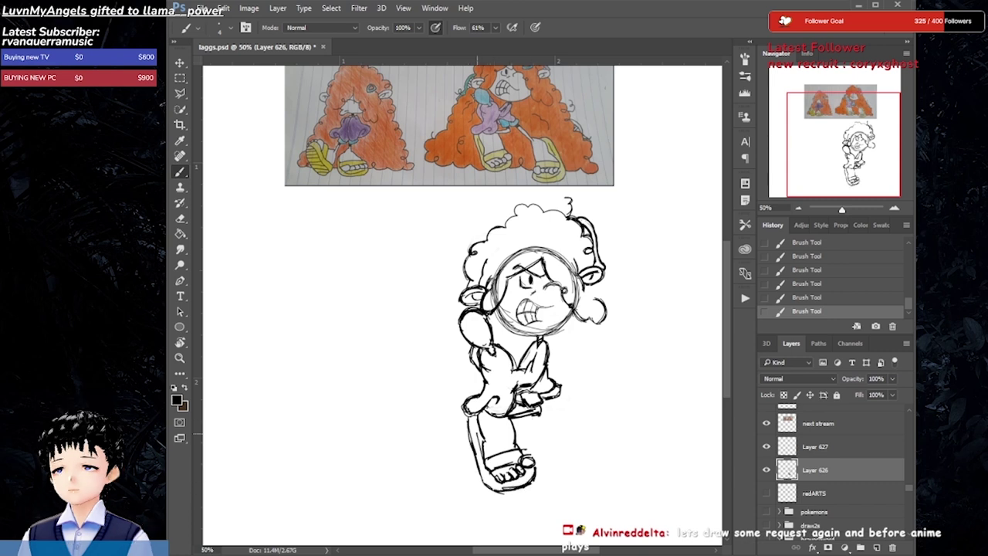
{"action": "key", "text": "ctrl+z"}
{"action": "key", "text": "ctrl+z"}
{"action": "key", "text": "ctrl+shift+z"}
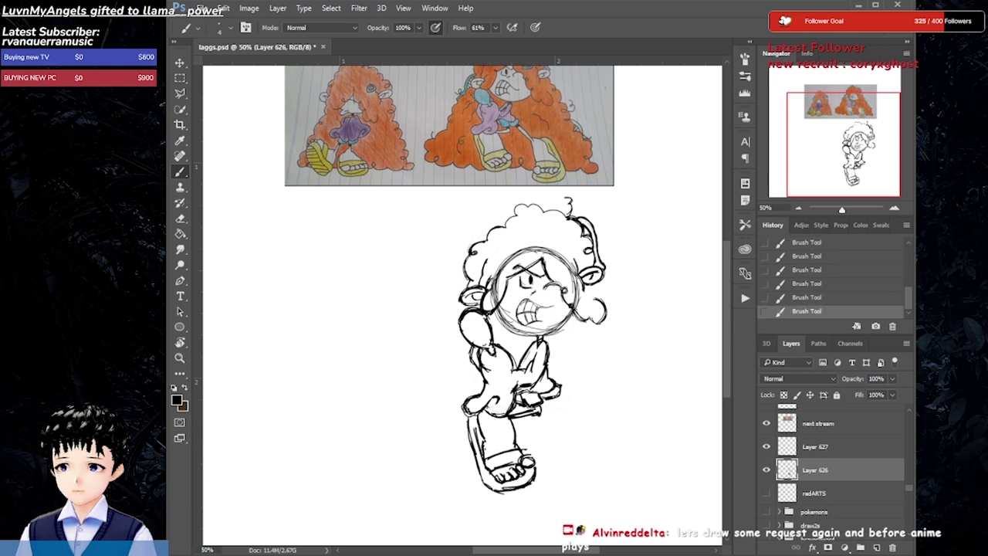
{"action": "key", "text": "ctrl+shift+z"}
{"action": "key", "text": "ctrl+shift+z"}
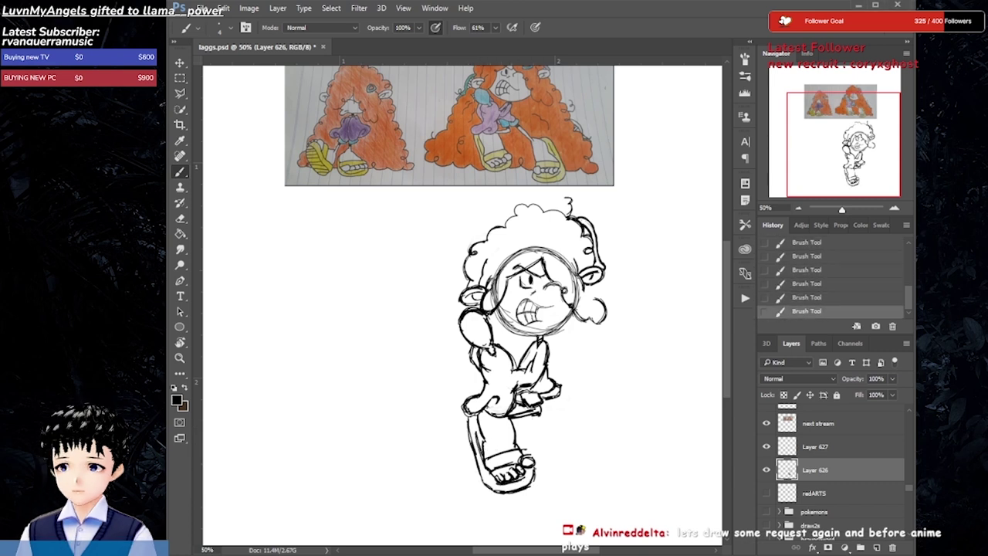
- Draw the sword beside the legs, ending in a pointed blade tip
{"action": "left_click_drag", "start_coordinate": [553, 397], "coordinate": [584, 430]}
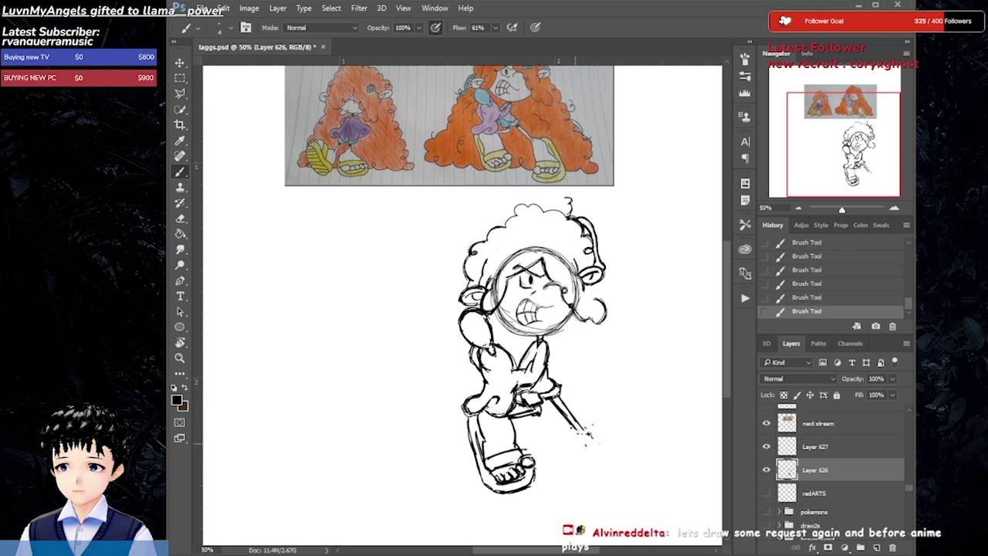
{"action": "key", "text": "ctrl+z"}
{"action": "key", "text": "ctrl+z"}
{"action": "key", "text": "ctrl+z"}
{"action": "key", "text": "ctrl+z"}
{"action": "key", "text": "ctrl+z"}
{"action": "key", "text": "ctrl+z"}
{"action": "key", "text": "ctrl+z"}
{"action": "key", "text": "ctrl+z"}
{"action": "key", "text": "ctrl+z"}
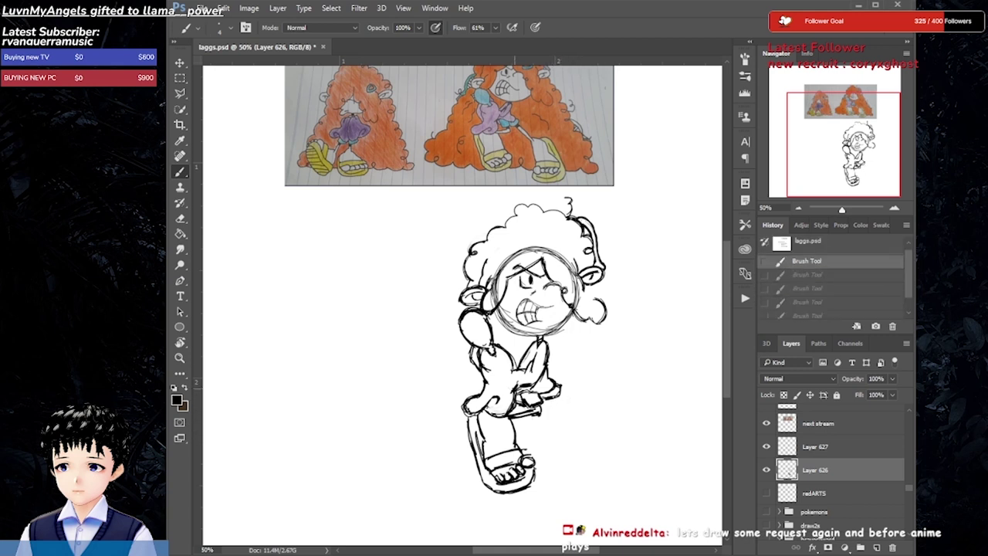
{"action": "key", "text": "ctrl+shift+z"}
{"action": "key", "text": "ctrl+shift+z"}
{"action": "key", "text": "ctrl+shift+z"}
{"action": "key", "text": "ctrl+shift+z"}
{"action": "key", "text": "ctrl+shift+z"}
{"action": "key", "text": "ctrl+shift+z"}
{"action": "key", "text": "ctrl+z"}
{"action": "key", "text": "ctrl+z"}
{"action": "key", "text": "ctrl+shift+z"}
{"action": "key", "text": "ctrl+shift+z"}
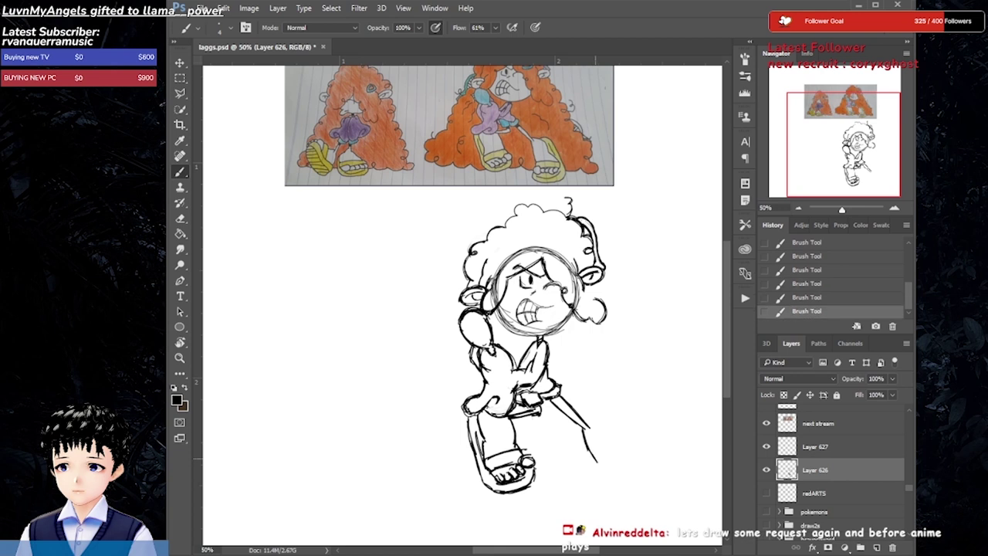
{"action": "mouse_move", "coordinate": [588, 450]}
{"action": "left_mouse_down"}
{"action": "mouse_move", "coordinate": [637, 468]}
{"action": "mouse_move", "coordinate": [606, 480]}
{"action": "mouse_move", "coordinate": [621, 491]}
{"action": "left_mouse_up"}
{"action": "mouse_move", "coordinate": [619, 481]}
{"action": "left_mouse_down"}
{"action": "mouse_move", "coordinate": [632, 491]}
{"action": "mouse_move", "coordinate": [616, 437]}
{"action": "mouse_move", "coordinate": [654, 490]}
{"action": "left_mouse_up"}
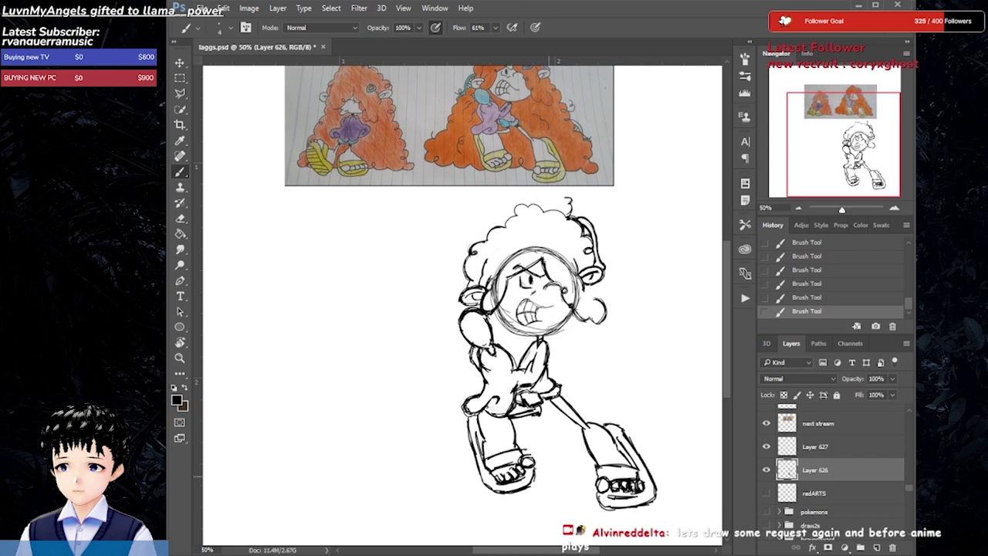
{"action": "left_click_drag", "start_coordinate": [537, 477], "coordinate": [599, 469]}
{"action": "key", "text": "ctrl+z"}
- Outline a huge curly hair cloud around the figure, save, and add a new layer
{"action": "left_click_drag", "start_coordinate": [463, 305], "coordinate": [417, 339]}
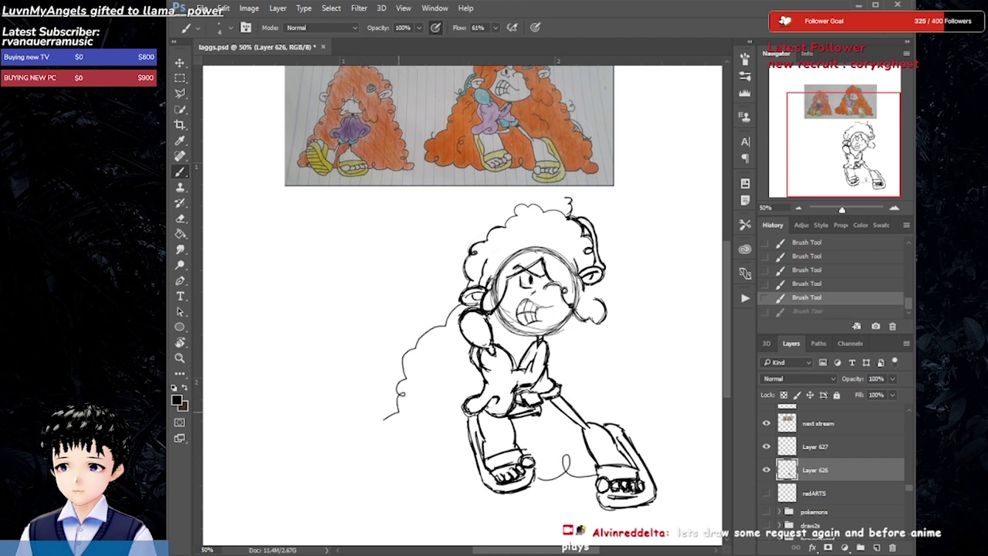
{"action": "left_click_drag", "start_coordinate": [383, 417], "coordinate": [482, 472]}
{"action": "mouse_move", "coordinate": [600, 280]}
{"action": "left_mouse_down"}
{"action": "mouse_move", "coordinate": [676, 392]}
{"action": "mouse_move", "coordinate": [667, 383]}
{"action": "left_mouse_up"}
{"action": "key", "text": "e"}
{"action": "key", "text": "b"}
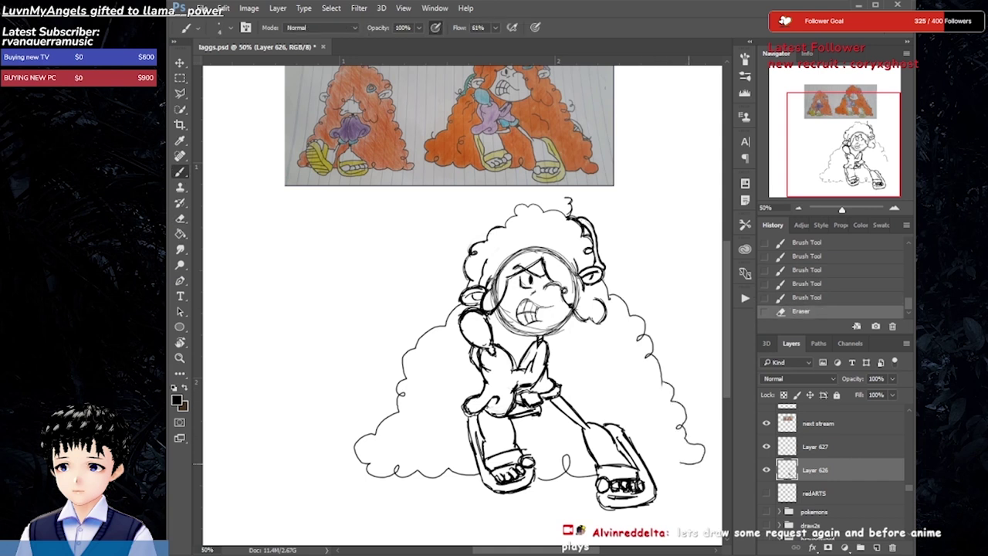
{"action": "mouse_move", "coordinate": [653, 351]}
{"action": "left_mouse_down"}
{"action": "mouse_move", "coordinate": [673, 388]}
{"action": "mouse_move", "coordinate": [672, 426]}
{"action": "left_mouse_up"}
{"action": "left_click_drag", "start_coordinate": [473, 315], "coordinate": [428, 378]}
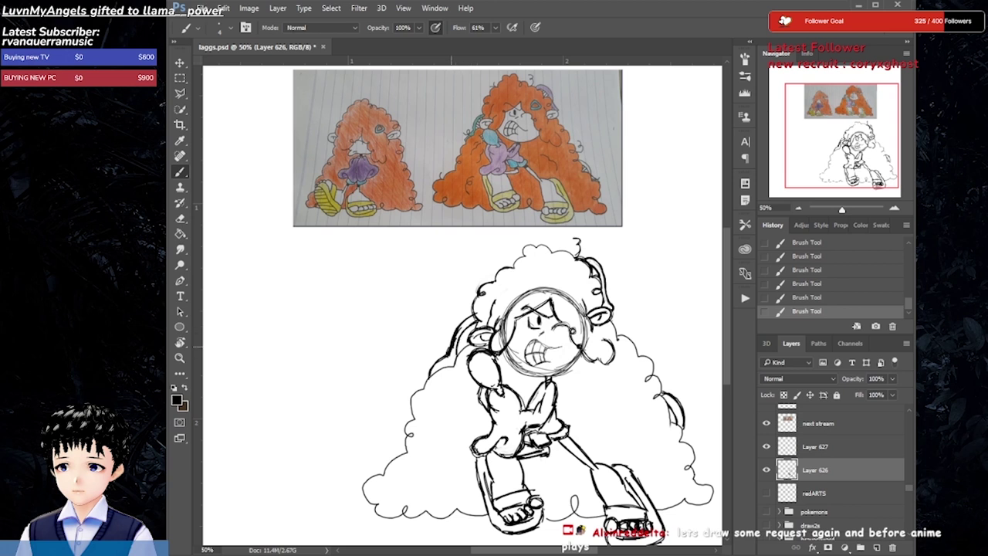
{"action": "key", "text": "ctrl+s"}
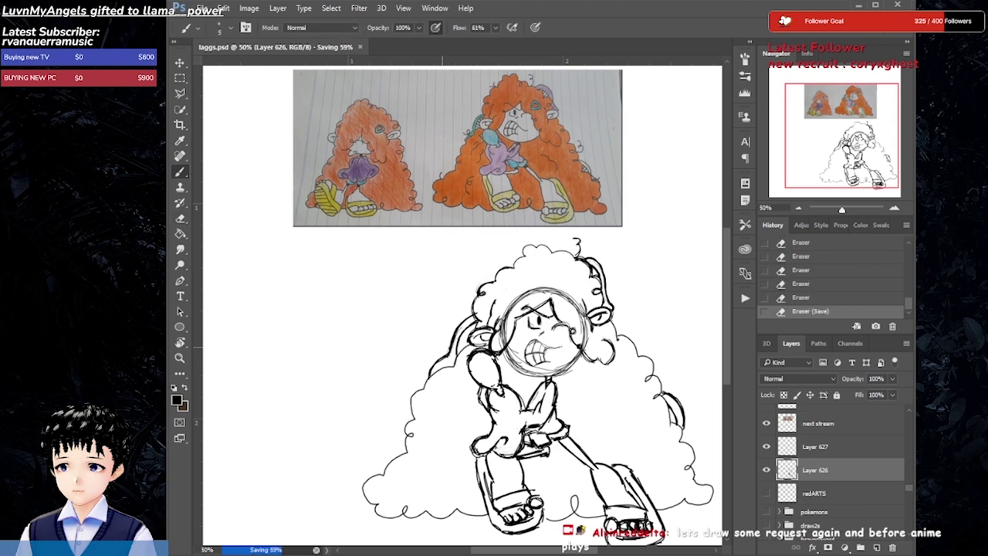
{"action": "key", "text": "ctrl+shift+alt+n"}
- Move the new layer below the sketch and erase the circle guide lines from the face
{"action": "key", "text": "ctrl+bracketleft"}
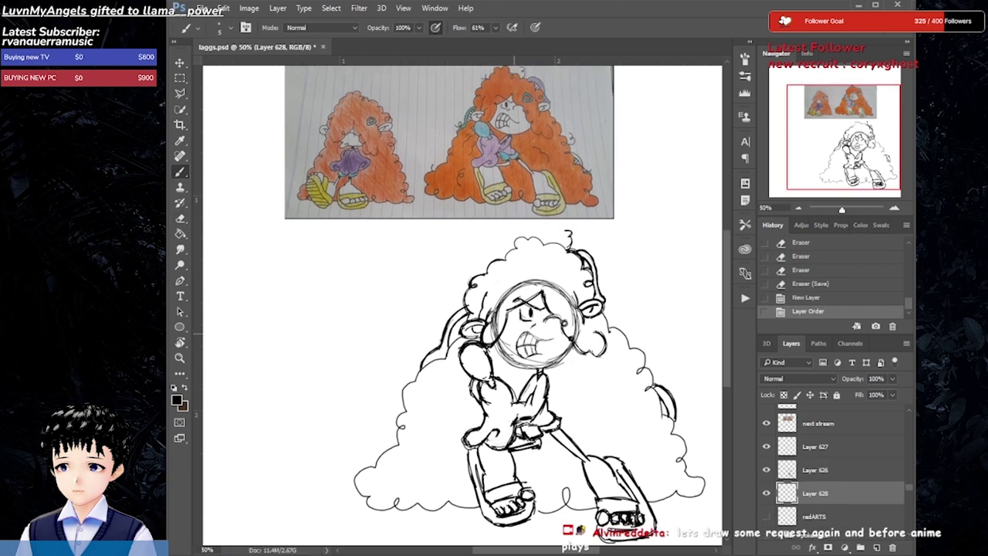
{"action": "key", "text": "e"}
{"action": "key", "text": "alt+bracketright"}
{"action": "mouse_move", "coordinate": [495, 339]}
{"action": "left_mouse_down"}
{"action": "mouse_move", "coordinate": [544, 282]}
{"action": "mouse_move", "coordinate": [579, 339]}
{"action": "left_mouse_up"}
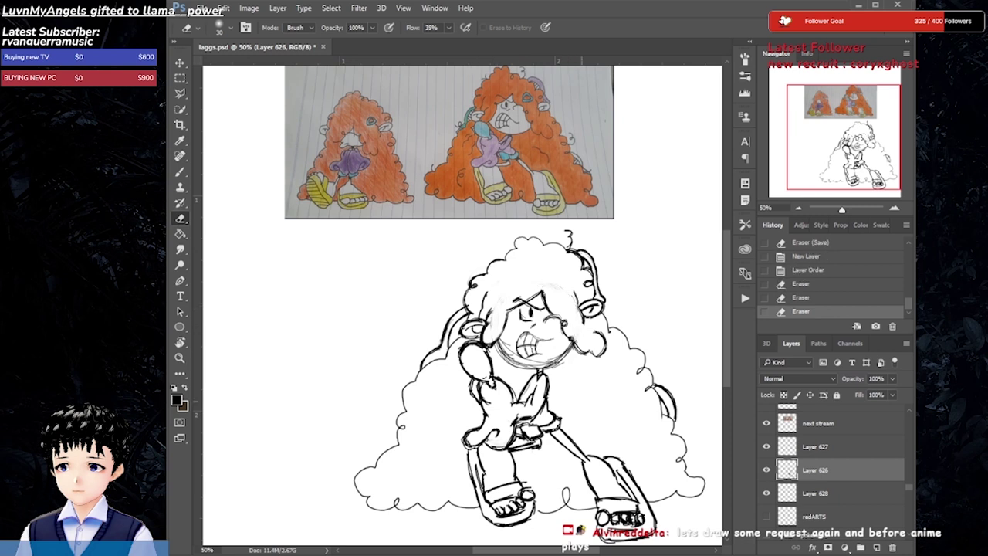
{"action": "key", "text": "b"}
{"action": "key", "text": "alt+bracketleft"}
- Fill the curly hair regions with flat orange using the Paint Bucket
{"action": "left_click", "coordinate": [502, 154], "text": "alt"}
{"action": "left_click_drag", "start_coordinate": [425, 497], "coordinate": [524, 297]}
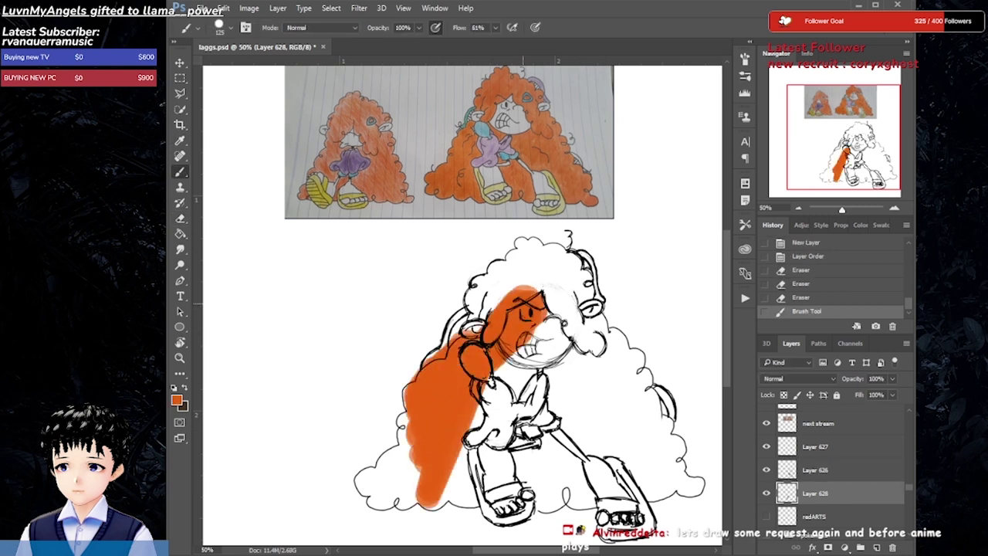
{"action": "key", "text": "ctrl+z"}
{"action": "key", "text": "g"}
{"action": "key", "text": "alt+bracketright"}
{"action": "left_click", "coordinate": [308, 347]}
{"action": "left_click", "coordinate": [633, 370]}
{"action": "left_click", "coordinate": [309, 347]}
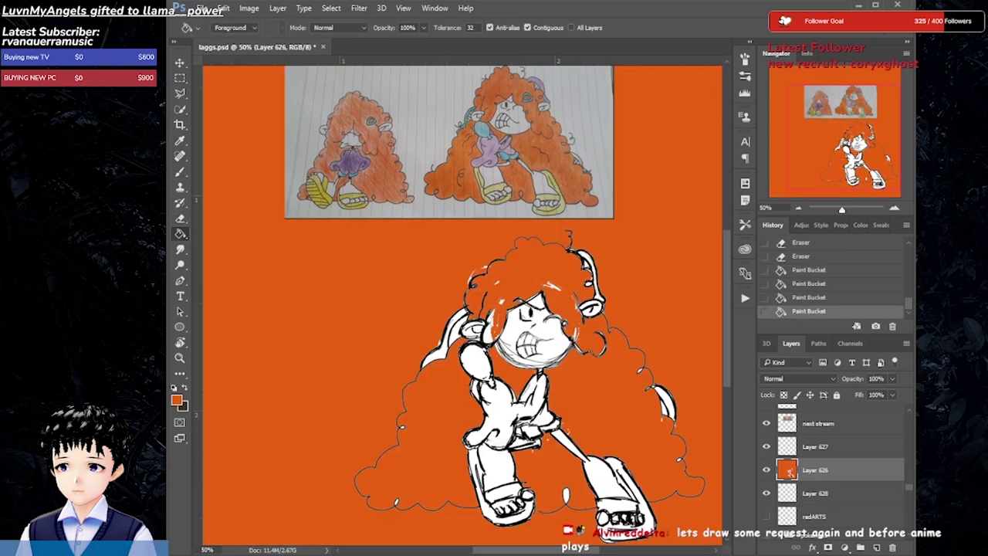
{"action": "key", "text": "ctrl+z"}
- Touch up small strokes near the face with a smaller brush
{"action": "key", "text": "b"}
{"action": "left_click_drag", "start_coordinate": [498, 312], "coordinate": [486, 344]}
{"action": "key", "text": "ctrl+plus"}
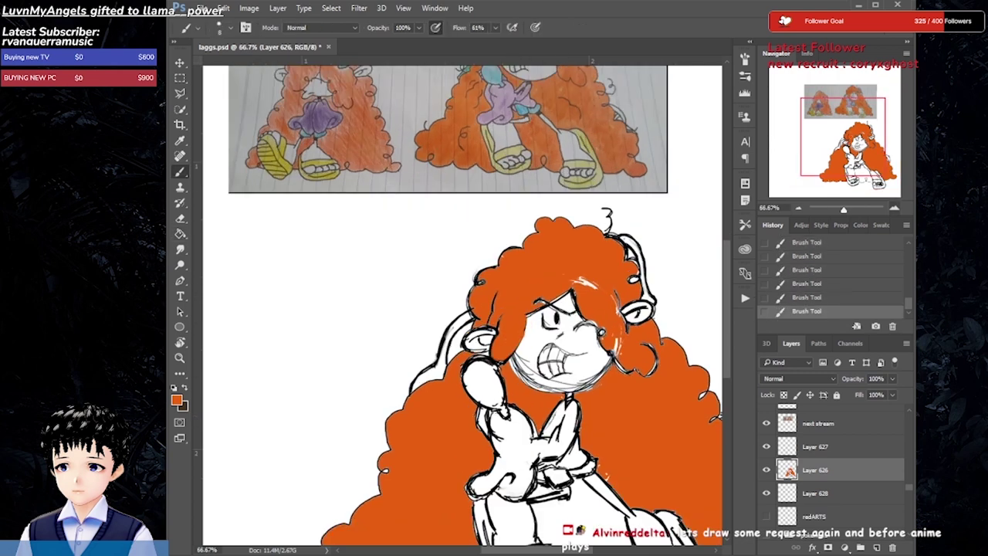
{"action": "left_click_drag", "start_coordinate": [522, 375], "coordinate": [479, 451]}
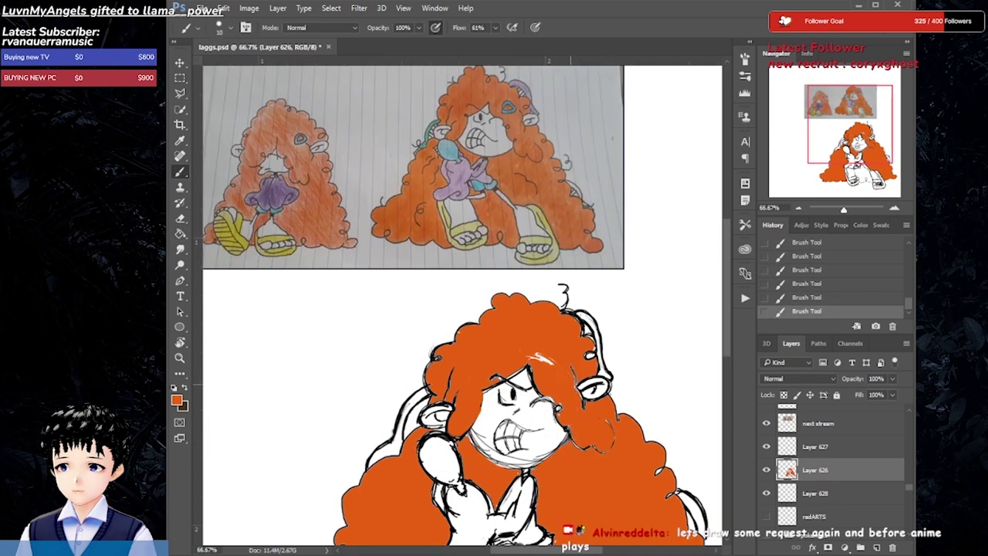
{"action": "key", "text": "bracketleft"}
{"action": "key", "text": "bracketleft"}
{"action": "key", "text": "bracketleft"}
{"action": "mouse_move", "coordinate": [479, 386]}
{"action": "left_mouse_down"}
{"action": "mouse_move", "coordinate": [594, 320]}
{"action": "mouse_move", "coordinate": [587, 347]}
{"action": "mouse_move", "coordinate": [548, 378]}
{"action": "mouse_move", "coordinate": [507, 334]}
{"action": "mouse_move", "coordinate": [533, 305]}
{"action": "left_mouse_up"}
- Fill the girl's shirt with purple
{"action": "key", "text": "g"}
{"action": "left_click", "coordinate": [501, 397]}
{"action": "left_click_drag", "start_coordinate": [463, 382], "coordinate": [465, 462]}
{"action": "key", "text": "b"}
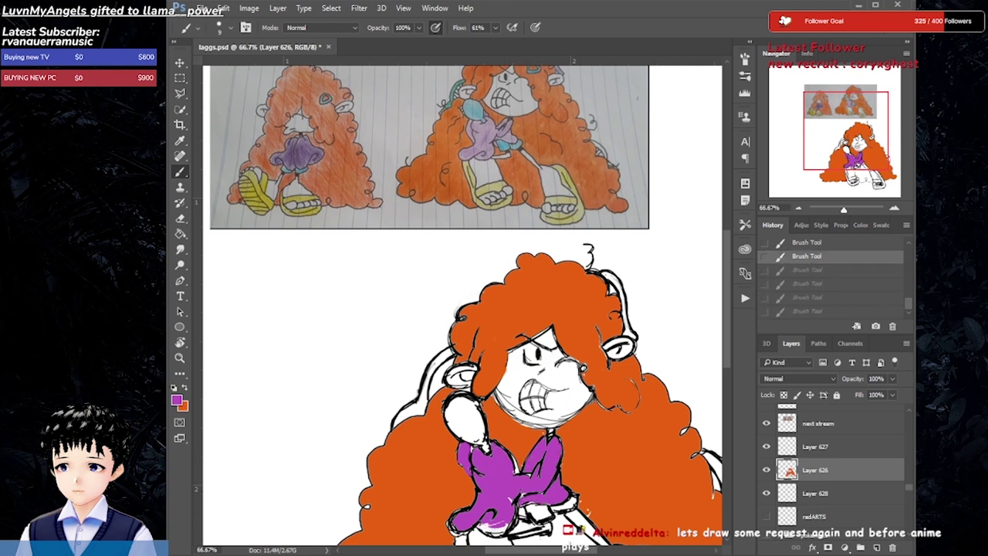
- Patch the purple shirt gaps, then paint the shirt cuff and hand teal with a larger brush
{"action": "left_click_drag", "start_coordinate": [477, 528], "coordinate": [508, 534]}
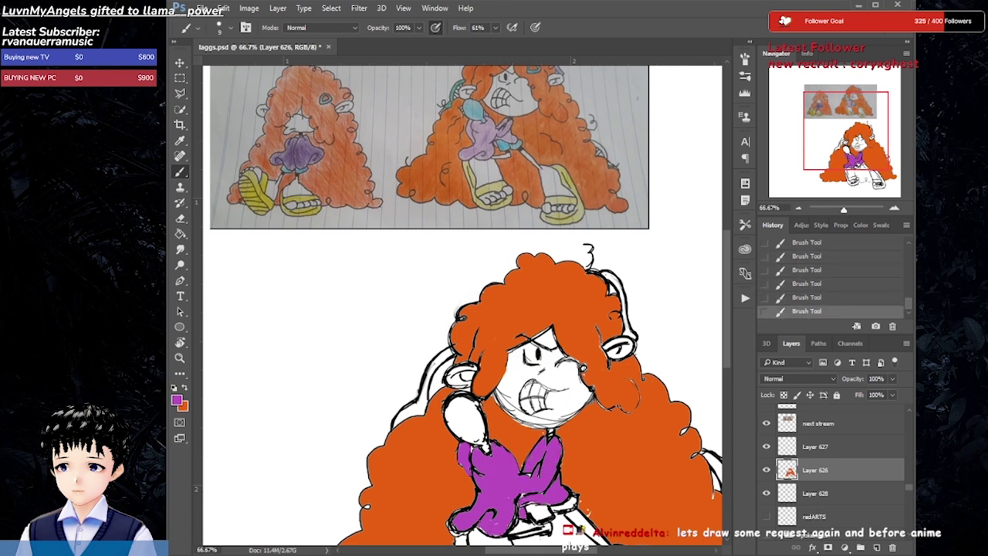
{"action": "scroll", "coordinate": [463, 308], "scroll_direction": "down", "scroll_amount": 1}
{"action": "left_click", "coordinate": [475, 74], "text": "alt"}
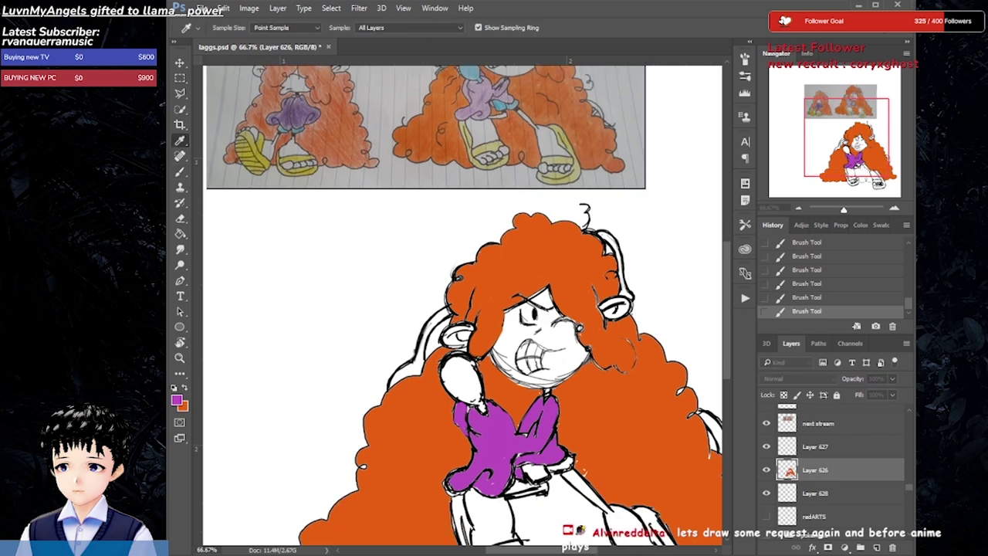
{"action": "left_click", "coordinate": [532, 471]}
{"action": "left_click_drag", "start_coordinate": [544, 471], "coordinate": [572, 461]}
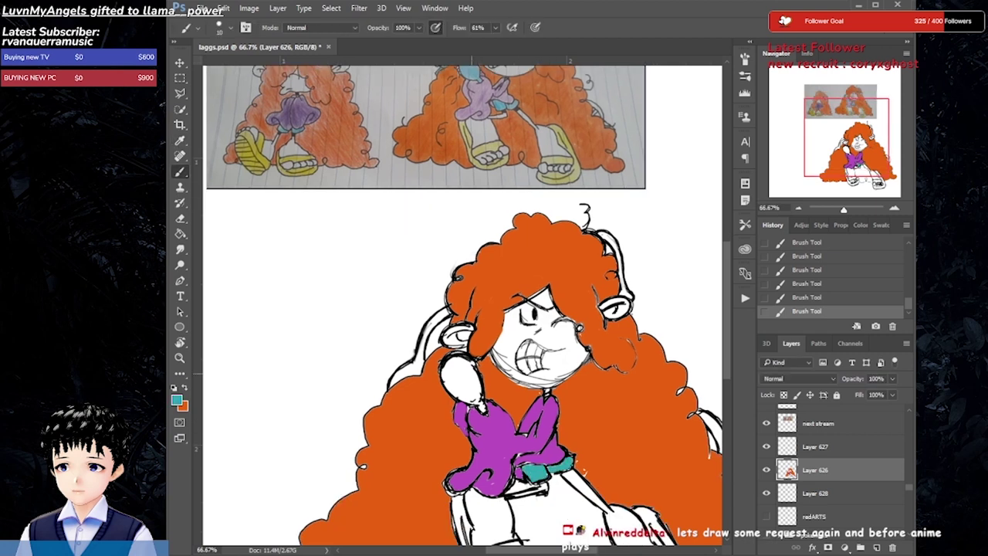
{"action": "key", "text": "bracketright"}
{"action": "left_click_drag", "start_coordinate": [448, 359], "coordinate": [479, 397]}
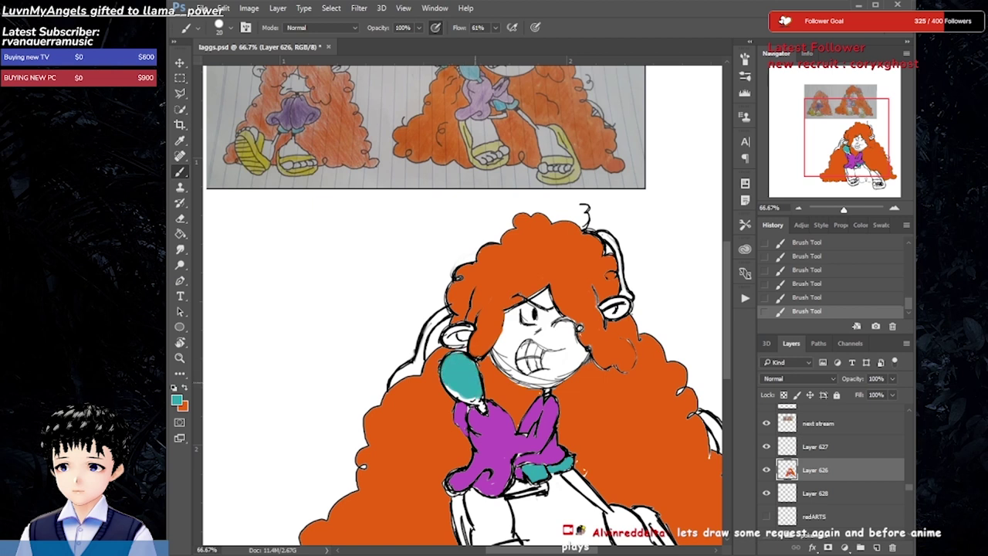
- Switch back to orange and start filling between the legs, undoing a stray stroke
{"action": "scroll", "coordinate": [463, 309], "scroll_direction": "down", "scroll_amount": 2}
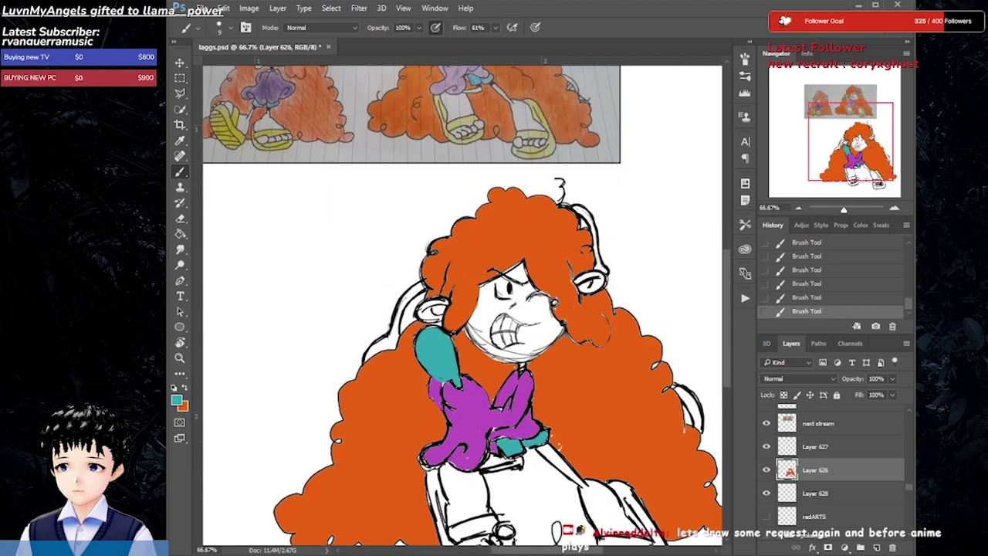
{"action": "scroll", "coordinate": [463, 309], "scroll_direction": "down", "scroll_amount": 2}
{"action": "key", "text": "x"}
{"action": "mouse_move", "coordinate": [513, 374]}
{"action": "left_mouse_down"}
{"action": "mouse_move", "coordinate": [541, 394]}
{"action": "mouse_move", "coordinate": [556, 448]}
{"action": "mouse_move", "coordinate": [575, 440]}
{"action": "mouse_move", "coordinate": [598, 401]}
{"action": "mouse_move", "coordinate": [602, 448]}
{"action": "mouse_move", "coordinate": [587, 448]}
{"action": "left_mouse_up"}
{"action": "key", "text": "ctrl+z"}
{"action": "key", "text": "ctrl+z"}
- Paint orange between the legs, undoing and restoring trial strokes
{"action": "left_click_drag", "start_coordinate": [544, 351], "coordinate": [571, 420]}
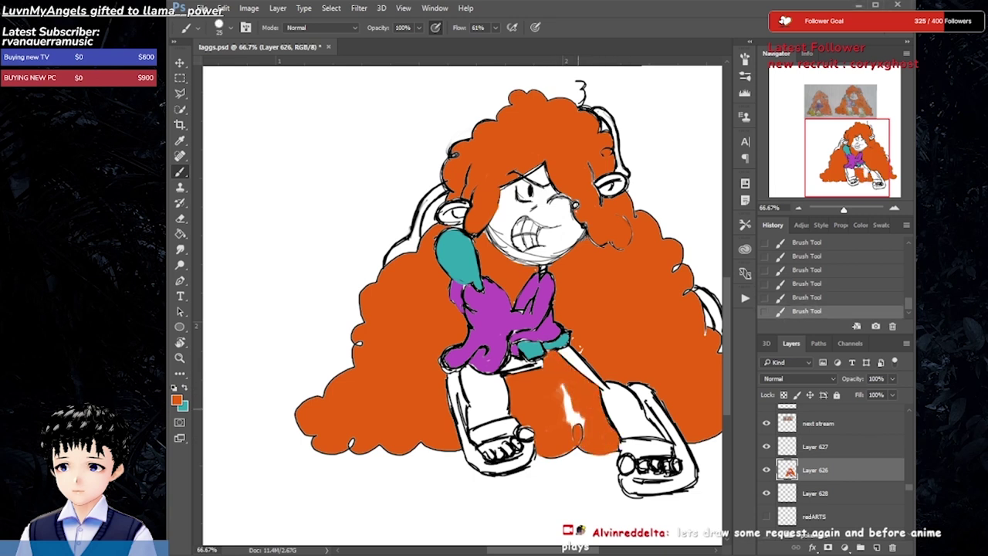
{"action": "key", "text": "ctrl+z"}
{"action": "key", "text": "ctrl+z"}
{"action": "mouse_move", "coordinate": [548, 363]}
{"action": "left_mouse_down"}
{"action": "mouse_move", "coordinate": [564, 398]}
{"action": "mouse_move", "coordinate": [594, 420]}
{"action": "left_mouse_up"}
{"action": "key", "text": "ctrl+z"}
{"action": "key", "text": "ctrl+z"}
{"action": "mouse_move", "coordinate": [552, 390]}
{"action": "left_mouse_down"}
{"action": "mouse_move", "coordinate": [549, 359]}
{"action": "mouse_move", "coordinate": [552, 452]}
{"action": "left_mouse_up"}
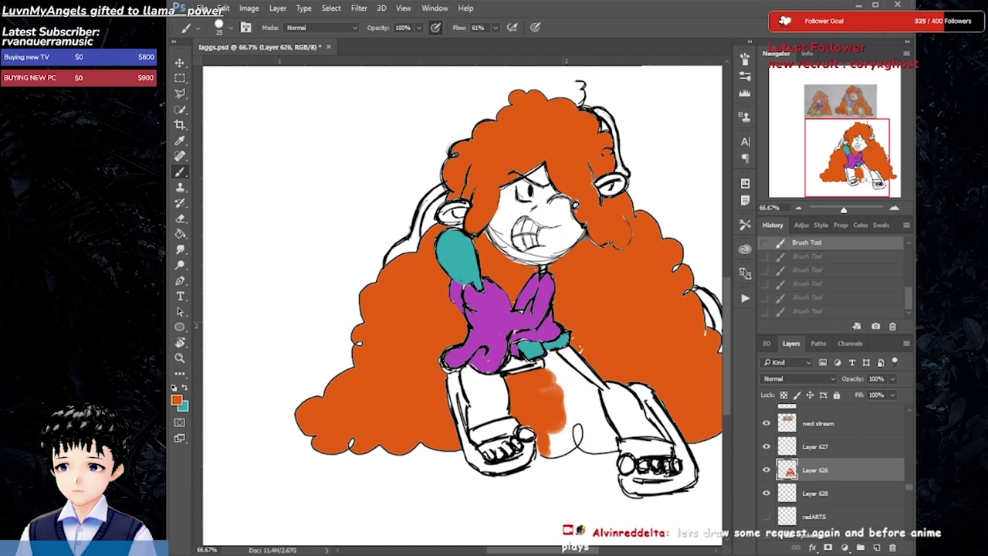
{"action": "key", "text": "ctrl+shift+z"}
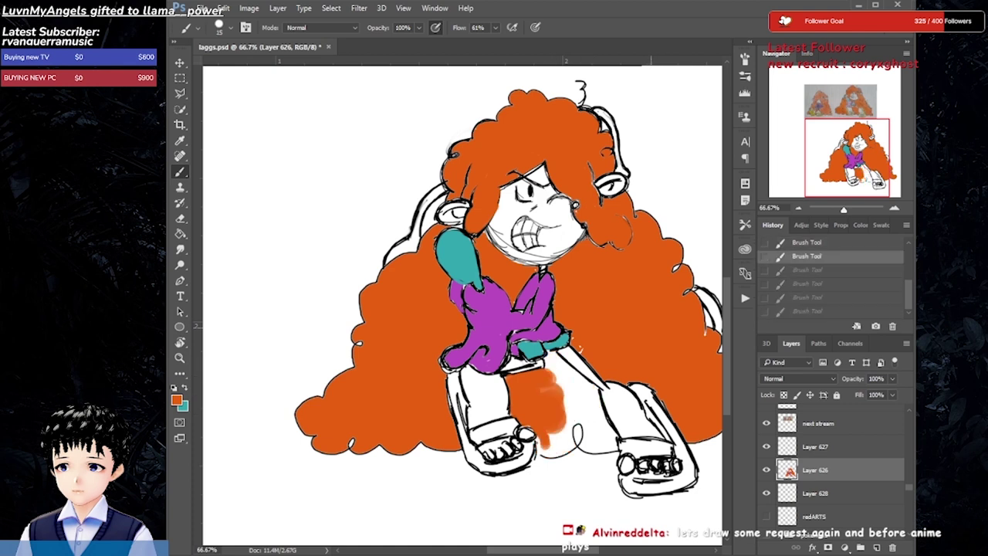
- Finish filling the gap between the legs orange with a larger brush, and save
{"action": "key", "text": "]"}
{"action": "left_click_drag", "start_coordinate": [540, 429], "coordinate": [571, 455]}
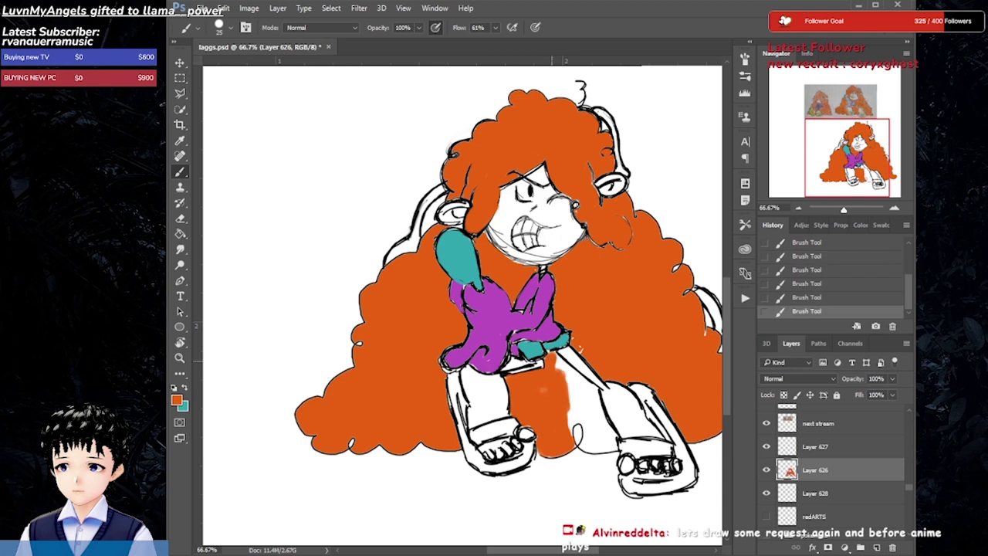
{"action": "mouse_move", "coordinate": [556, 353]}
{"action": "left_mouse_down"}
{"action": "mouse_move", "coordinate": [598, 393]}
{"action": "mouse_move", "coordinate": [610, 452]}
{"action": "left_mouse_up"}
{"action": "left_click_drag", "start_coordinate": [576, 390], "coordinate": [578, 433]}
{"action": "key", "text": "["}
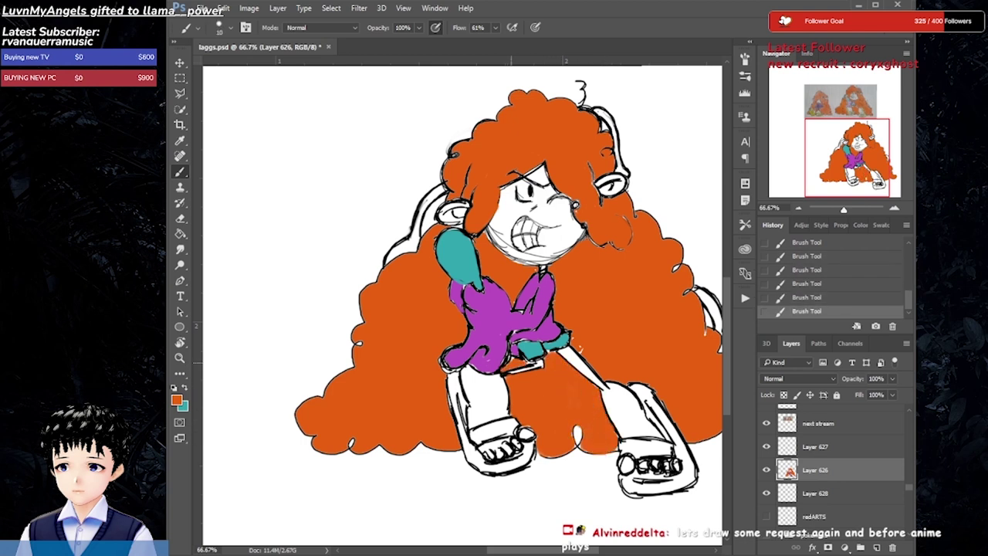
{"action": "key", "text": "ctrl+s"}
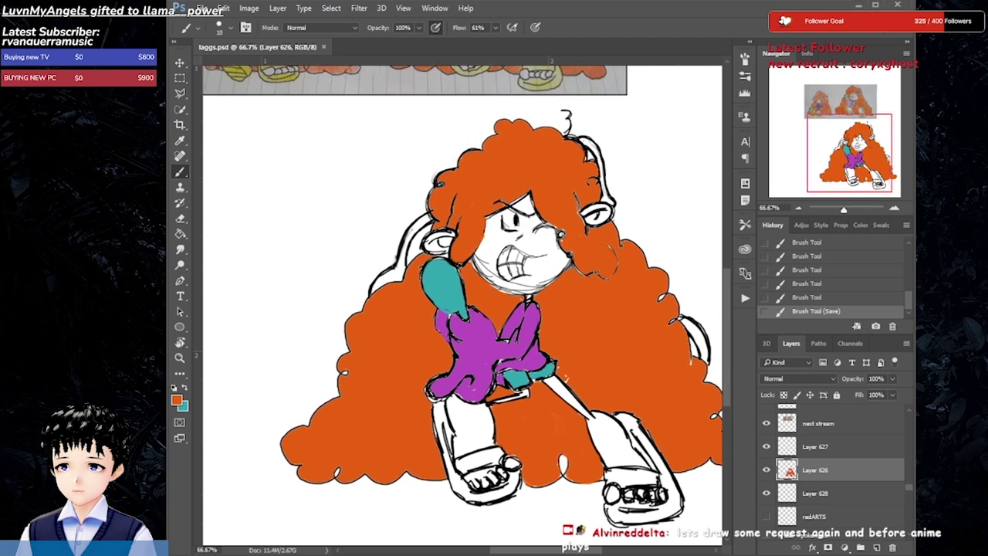
{"action": "mouse_move", "coordinate": [463, 232]}
{"action": "left_mouse_down"}
{"action": "mouse_move", "coordinate": [449, 261]}
{"action": "mouse_move", "coordinate": [421, 231]}
{"action": "left_mouse_up"}
- Pick yellow and trace the left leg and foot's sandal with a larger brush
{"action": "left_click", "coordinate": [324, 77], "text": "alt"}
{"action": "key", "text": "]"}
{"action": "left_click_drag", "start_coordinate": [408, 375], "coordinate": [415, 447]}
{"action": "mouse_move", "coordinate": [416, 411]}
{"action": "left_mouse_down"}
{"action": "mouse_move", "coordinate": [446, 467]}
{"action": "mouse_move", "coordinate": [490, 441]}
{"action": "left_mouse_up"}
- Outline the right leg in yellow and fill the right sandal solid yellow
{"action": "left_click_drag", "start_coordinate": [594, 386], "coordinate": [624, 432]}
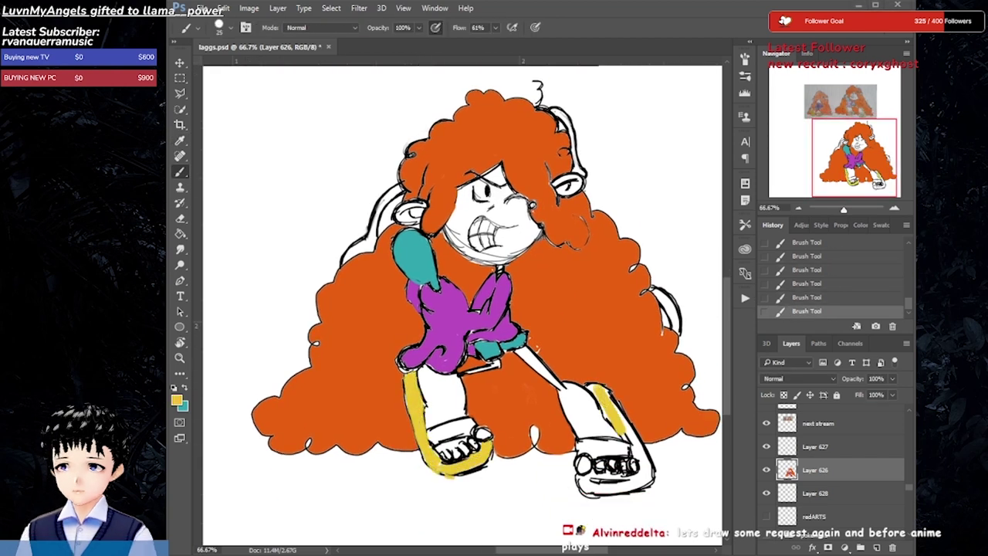
{"action": "left_click_drag", "start_coordinate": [608, 397], "coordinate": [639, 455]}
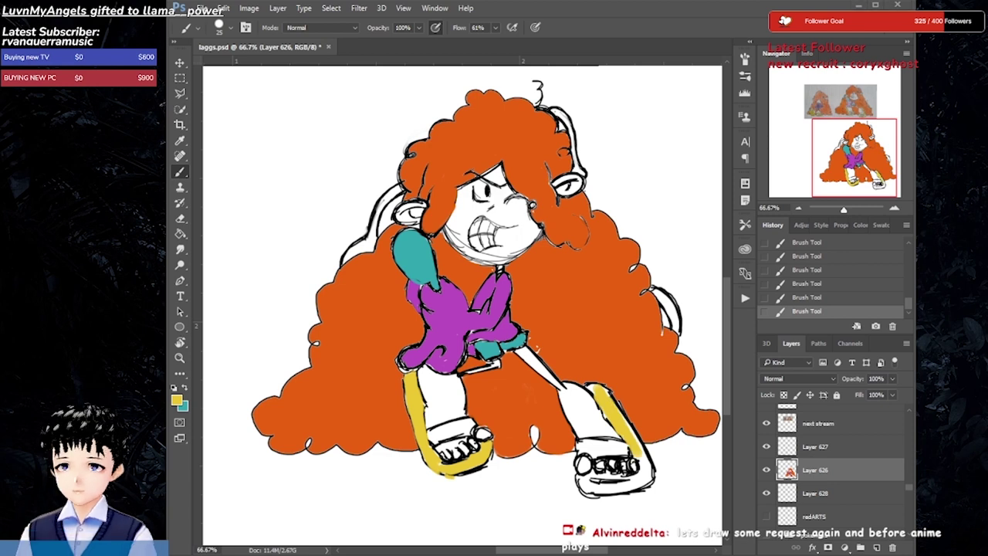
{"action": "left_click_drag", "start_coordinate": [580, 472], "coordinate": [653, 491]}
{"action": "left_click_drag", "start_coordinate": [579, 449], "coordinate": [631, 443]}
{"action": "left_click_drag", "start_coordinate": [630, 443], "coordinate": [610, 446]}
- Sample tan and paint the girl's face on the lower Layer 628
{"action": "key", "text": "i"}
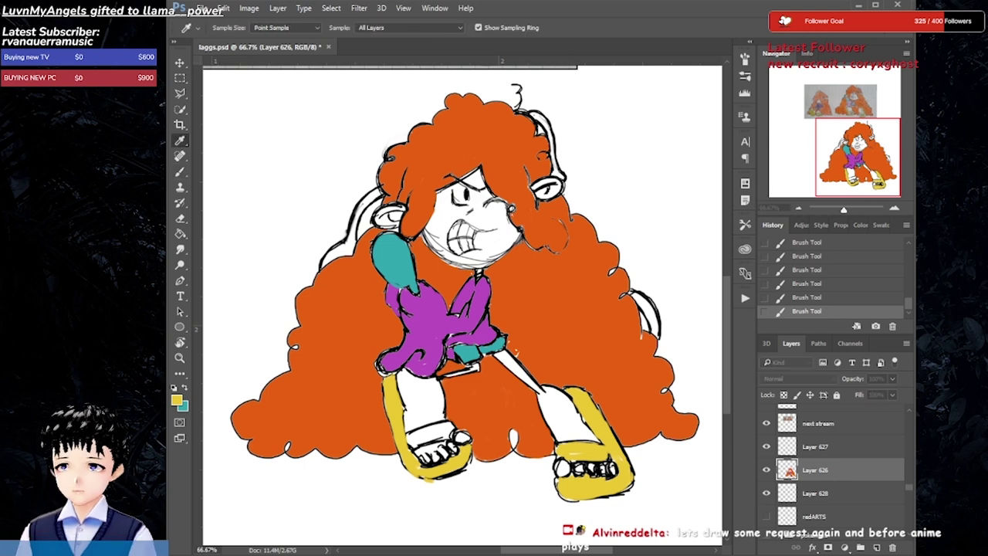
{"action": "key", "text": "b"}
{"action": "key", "text": "alt+bracketleft"}
{"action": "left_click_drag", "start_coordinate": [447, 178], "coordinate": [478, 240]}
{"action": "left_click_drag", "start_coordinate": [432, 193], "coordinate": [510, 254]}
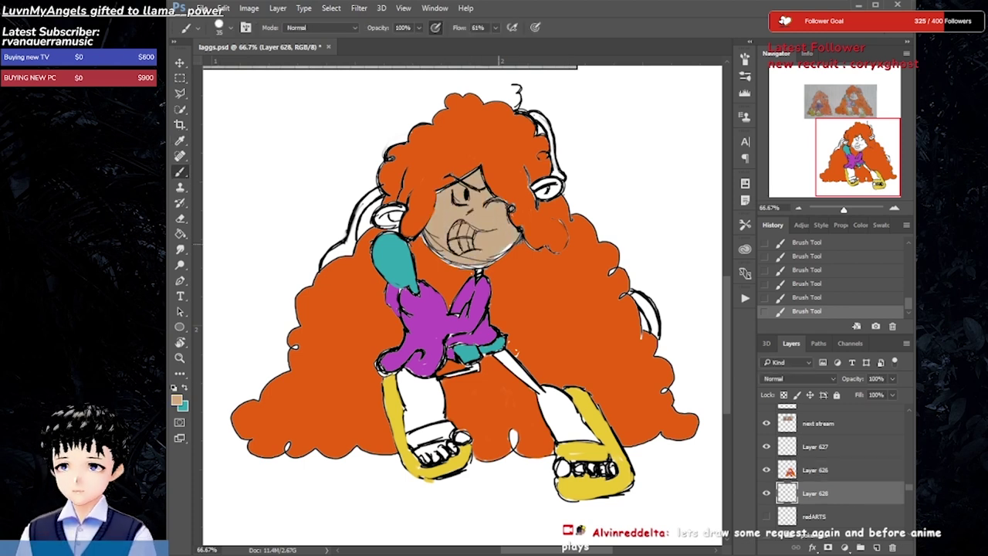
{"action": "left_click_drag", "start_coordinate": [425, 240], "coordinate": [517, 266]}
{"action": "left_click_drag", "start_coordinate": [383, 205], "coordinate": [401, 228]}
- Paint the legs and feet tan, return to Layer 626, and save the file
{"action": "mouse_move", "coordinate": [417, 378]}
{"action": "left_mouse_down"}
{"action": "mouse_move", "coordinate": [424, 444]}
{"action": "mouse_move", "coordinate": [467, 456]}
{"action": "left_mouse_up"}
{"action": "left_click_drag", "start_coordinate": [552, 463], "coordinate": [614, 471]}
{"action": "left_click_drag", "start_coordinate": [502, 351], "coordinate": [595, 440]}
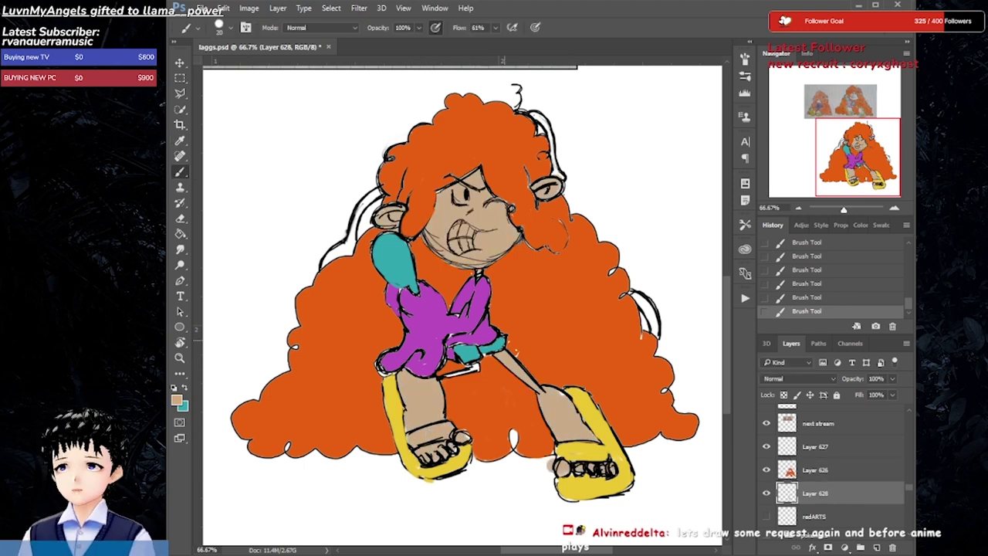
{"action": "key", "text": "alt+bracketright"}
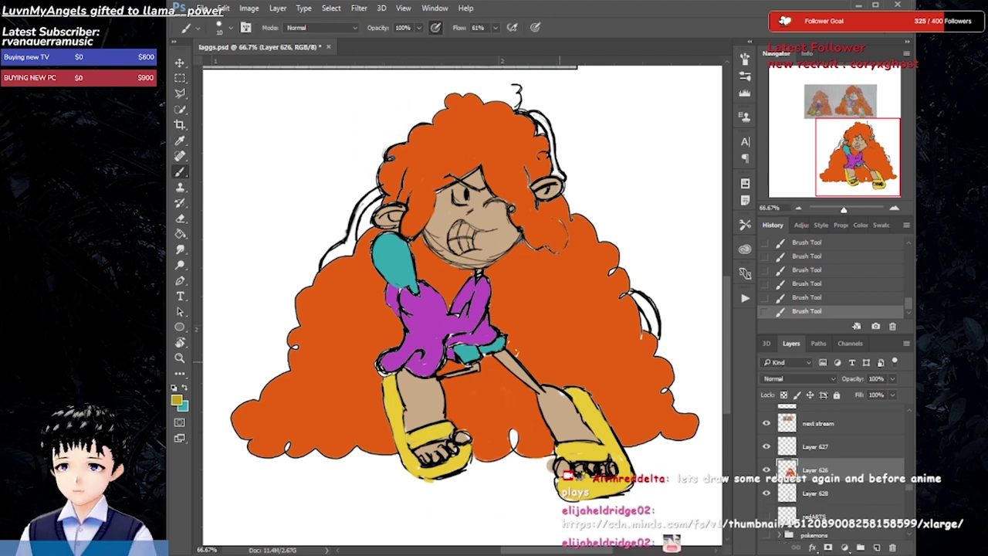
{"action": "key", "text": "ctrl+s"}
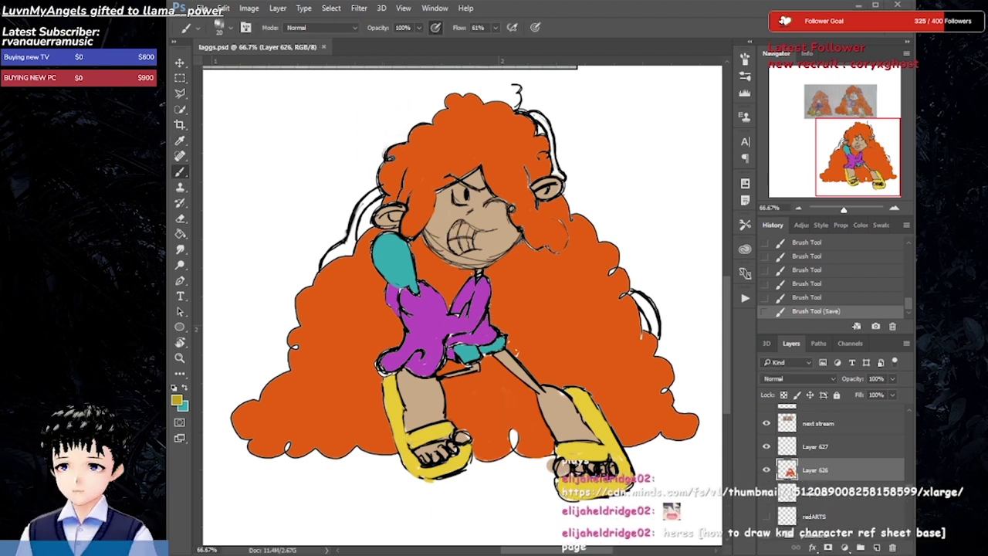
- Zoom to 100%, set brush opacity to 59%, paint tan over the toes and shade the left leg
{"action": "key", "text": "ctrl+plus"}
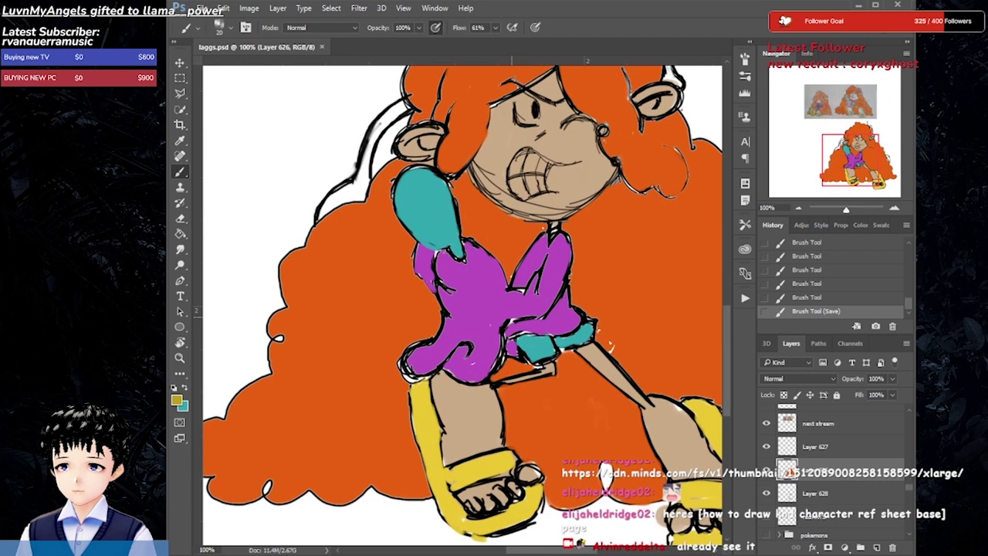
{"action": "left_click", "coordinate": [439, 402], "text": "alt"}
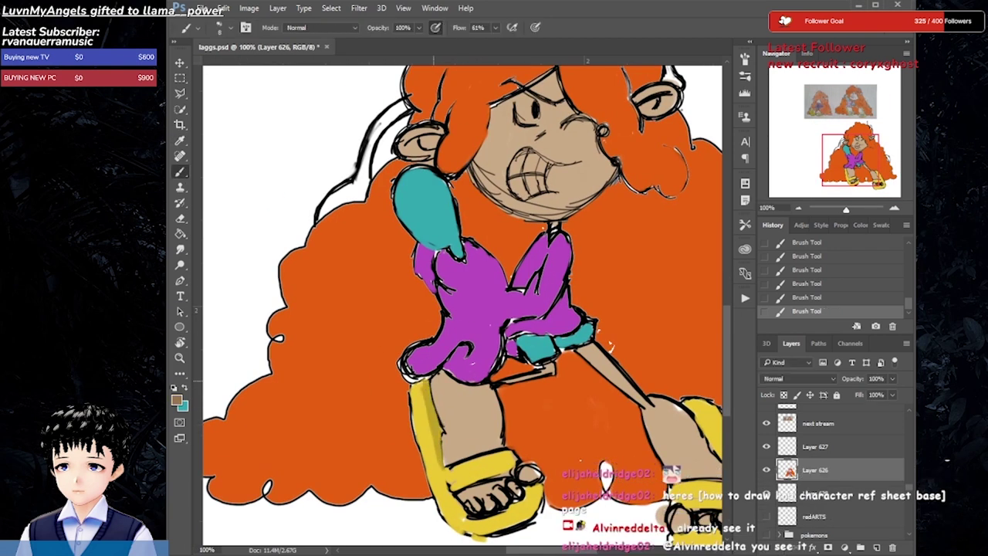
{"action": "key", "text": "5"}
{"action": "key", "text": "9"}
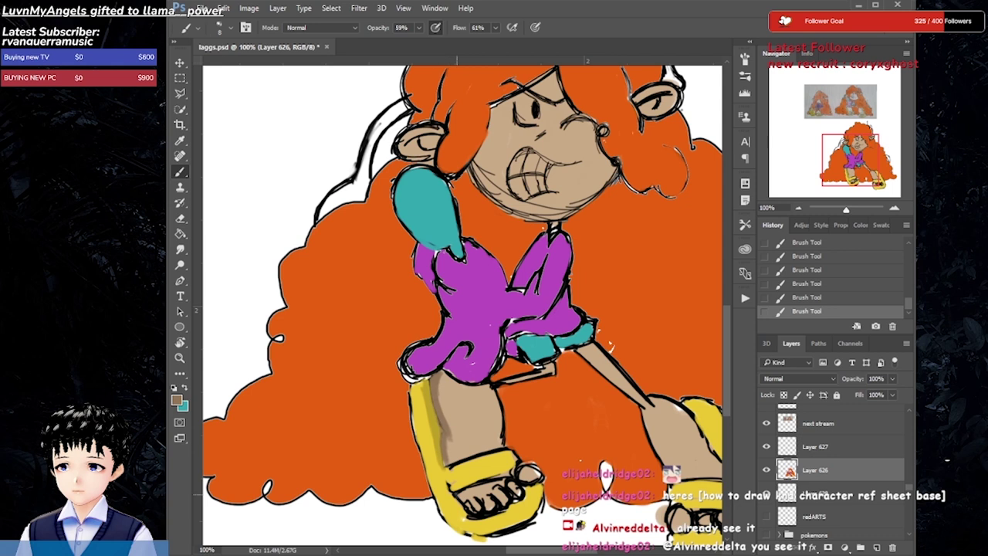
{"action": "mouse_move", "coordinate": [457, 509]}
{"action": "left_mouse_down"}
{"action": "mouse_move", "coordinate": [498, 505]}
{"action": "mouse_move", "coordinate": [534, 480]}
{"action": "left_mouse_up"}
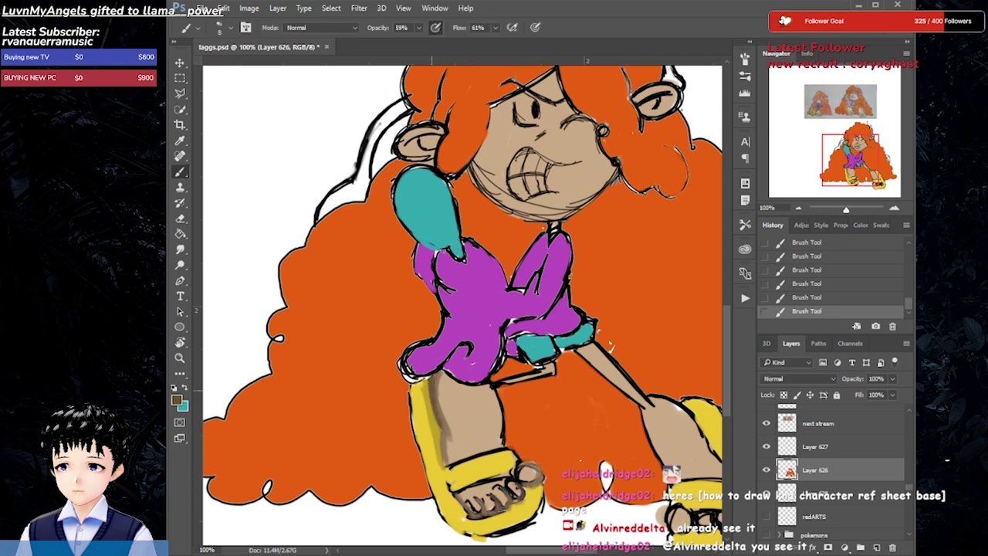
{"action": "mouse_move", "coordinate": [431, 375]}
{"action": "left_mouse_down"}
{"action": "mouse_move", "coordinate": [443, 463]}
{"action": "mouse_move", "coordinate": [478, 517]}
{"action": "left_mouse_up"}
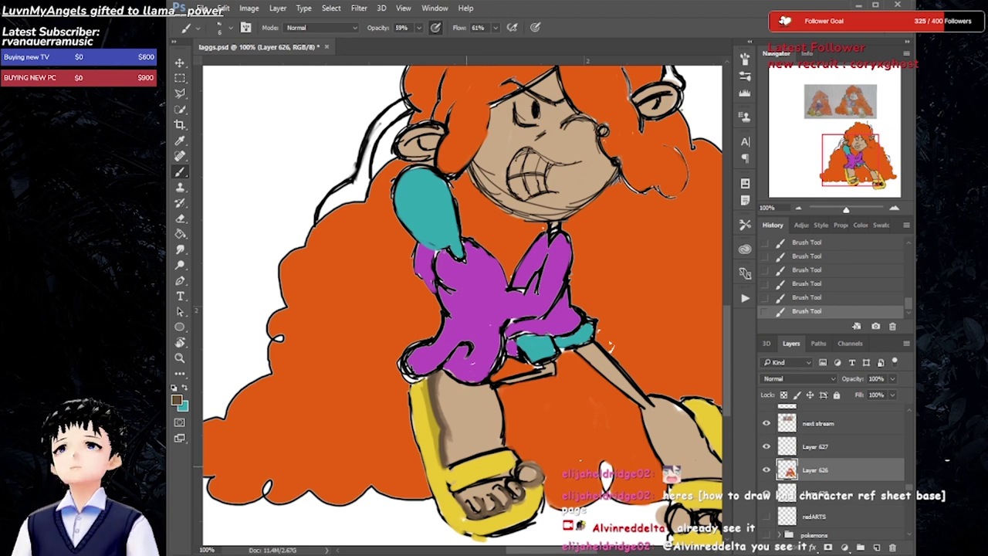
- Fill the right foot's toes tan, shade along the right sandal, and erase stray tan
{"action": "left_click_drag", "start_coordinate": [530, 477], "coordinate": [437, 415]}
{"action": "mouse_move", "coordinate": [578, 442]}
{"action": "left_mouse_down"}
{"action": "mouse_move", "coordinate": [581, 465]}
{"action": "mouse_move", "coordinate": [625, 460]}
{"action": "left_mouse_up"}
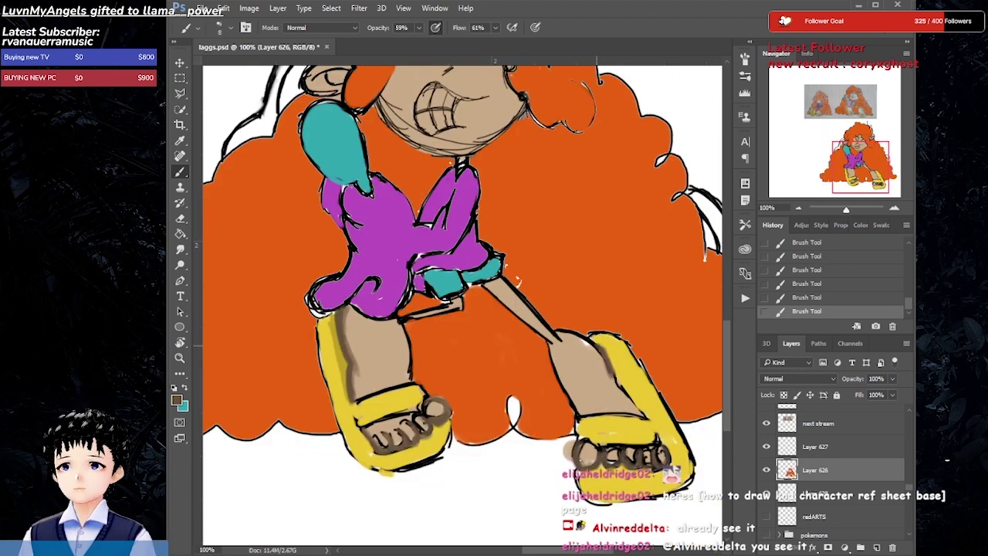
{"action": "left_click_drag", "start_coordinate": [610, 377], "coordinate": [644, 412]}
{"action": "left_click_drag", "start_coordinate": [585, 338], "coordinate": [626, 389]}
{"action": "key", "text": "e"}
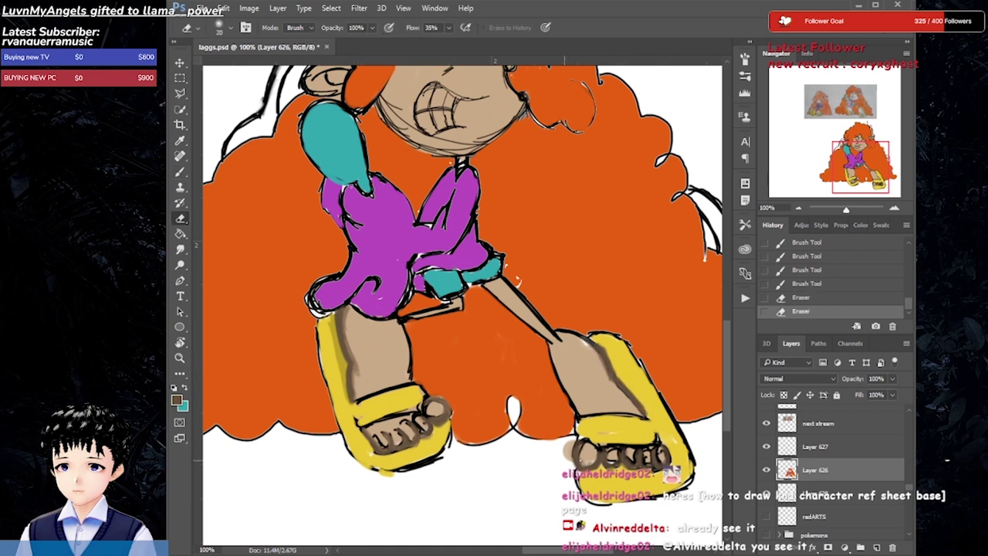
{"action": "left_click_drag", "start_coordinate": [569, 440], "coordinate": [574, 464]}
{"action": "key", "text": "b"}
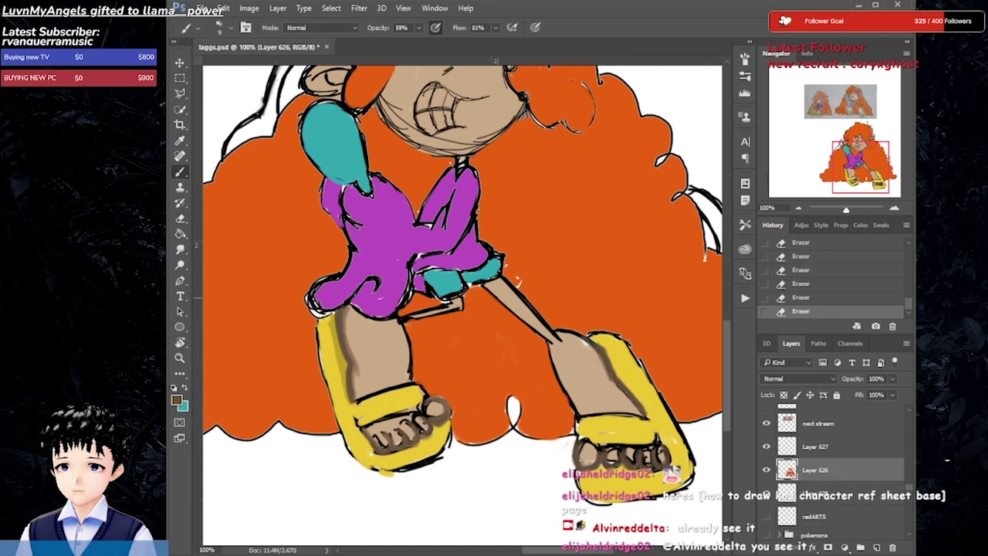
- Shade both legs' edges dark brown and outline the left foot's toes
{"action": "mouse_move", "coordinate": [502, 280]}
{"action": "left_mouse_down"}
{"action": "mouse_move", "coordinate": [559, 340]}
{"action": "mouse_move", "coordinate": [579, 338]}
{"action": "left_mouse_up"}
{"action": "left_click_drag", "start_coordinate": [565, 332], "coordinate": [644, 403]}
{"action": "left_click_drag", "start_coordinate": [616, 374], "coordinate": [649, 412]}
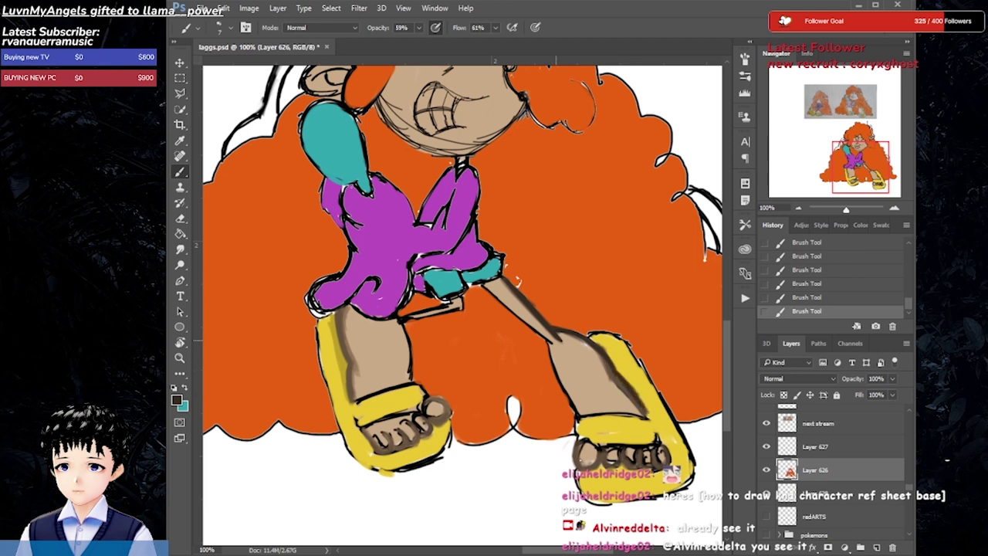
{"action": "mouse_move", "coordinate": [410, 322]}
{"action": "left_mouse_down"}
{"action": "mouse_move", "coordinate": [403, 382]}
{"action": "mouse_move", "coordinate": [429, 314]}
{"action": "mouse_move", "coordinate": [463, 299]}
{"action": "mouse_move", "coordinate": [555, 345]}
{"action": "mouse_move", "coordinate": [580, 411]}
{"action": "left_mouse_up"}
{"action": "left_click_drag", "start_coordinate": [545, 341], "coordinate": [579, 413]}
{"action": "left_click_drag", "start_coordinate": [335, 311], "coordinate": [354, 398]}
{"action": "mouse_move", "coordinate": [444, 400]}
{"action": "left_mouse_down"}
{"action": "mouse_move", "coordinate": [405, 445]}
{"action": "mouse_move", "coordinate": [363, 451]}
{"action": "left_mouse_up"}
- Shade both ears dark brown and repaint the right foot's toes tan
{"action": "left_click_drag", "start_coordinate": [432, 232], "coordinate": [463, 398]}
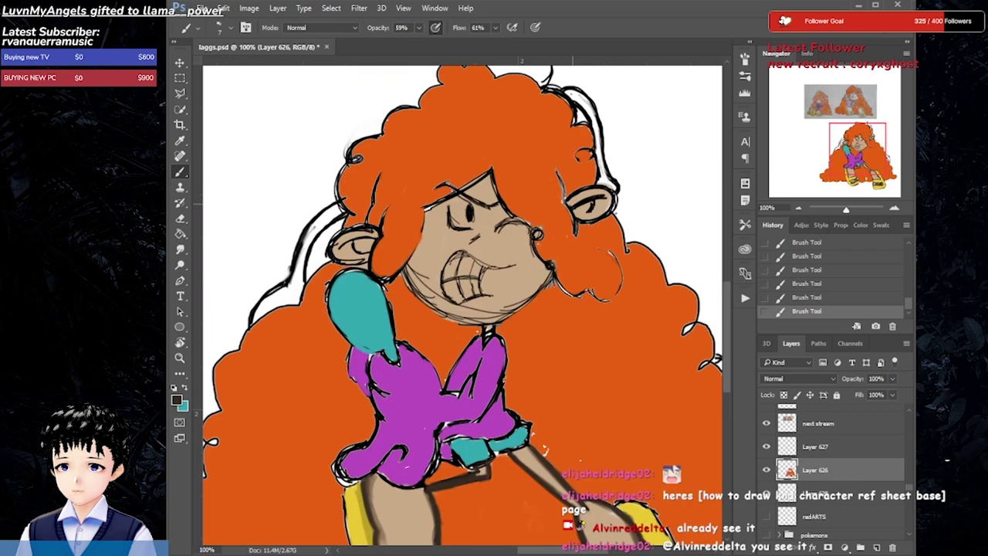
{"action": "left_click_drag", "start_coordinate": [571, 193], "coordinate": [610, 193]}
{"action": "mouse_move", "coordinate": [588, 199]}
{"action": "left_mouse_down"}
{"action": "mouse_move", "coordinate": [571, 212]}
{"action": "mouse_move", "coordinate": [610, 220]}
{"action": "left_mouse_up"}
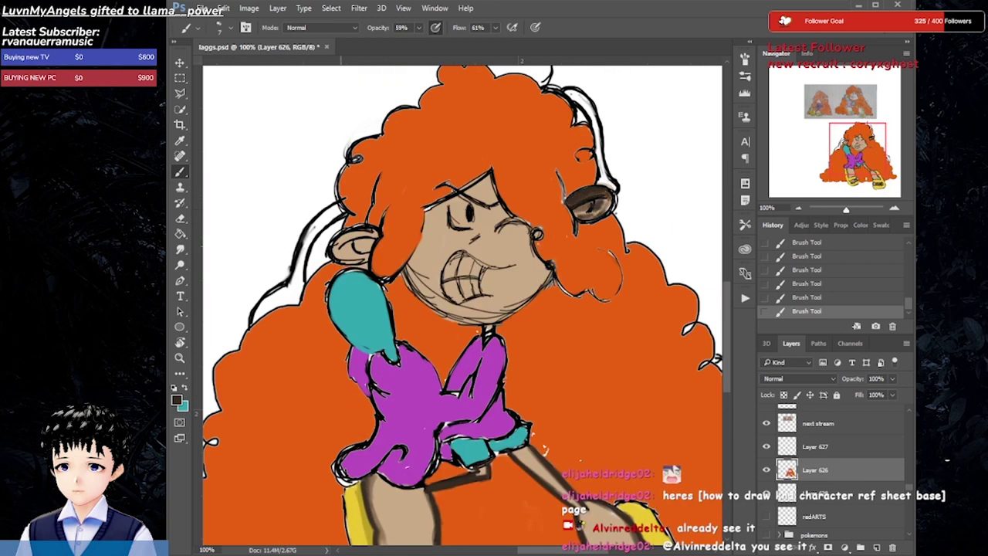
{"action": "left_click_drag", "start_coordinate": [330, 229], "coordinate": [377, 255]}
{"action": "left_click_drag", "start_coordinate": [463, 386], "coordinate": [432, 197]}
{"action": "mouse_move", "coordinate": [556, 423]}
{"action": "left_mouse_down"}
{"action": "mouse_move", "coordinate": [571, 440]}
{"action": "mouse_move", "coordinate": [596, 437]}
{"action": "mouse_move", "coordinate": [577, 448]}
{"action": "mouse_move", "coordinate": [608, 437]}
{"action": "left_mouse_up"}
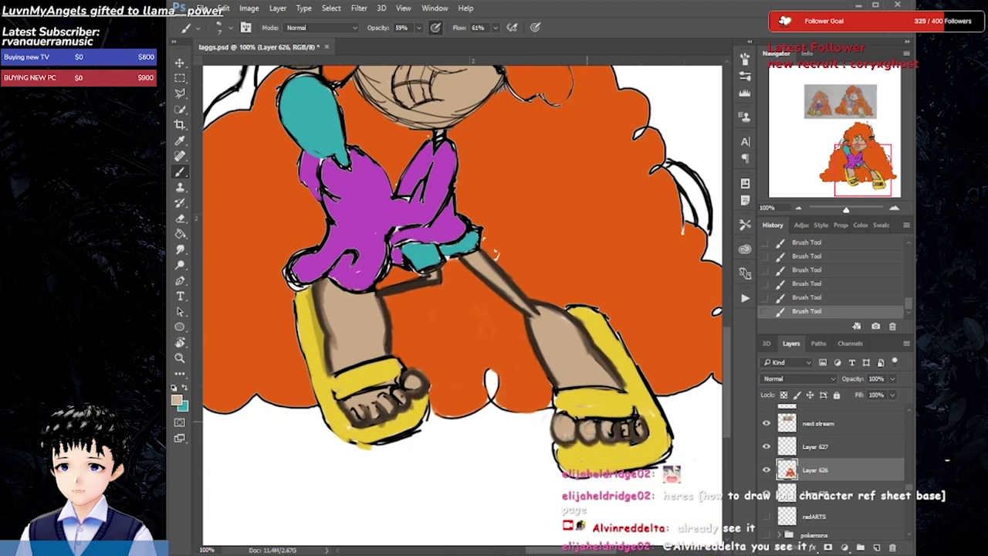
- Save, repaint the right toes, and darken the right sandal strap's outline in black
{"action": "key", "text": "ctrl+s"}
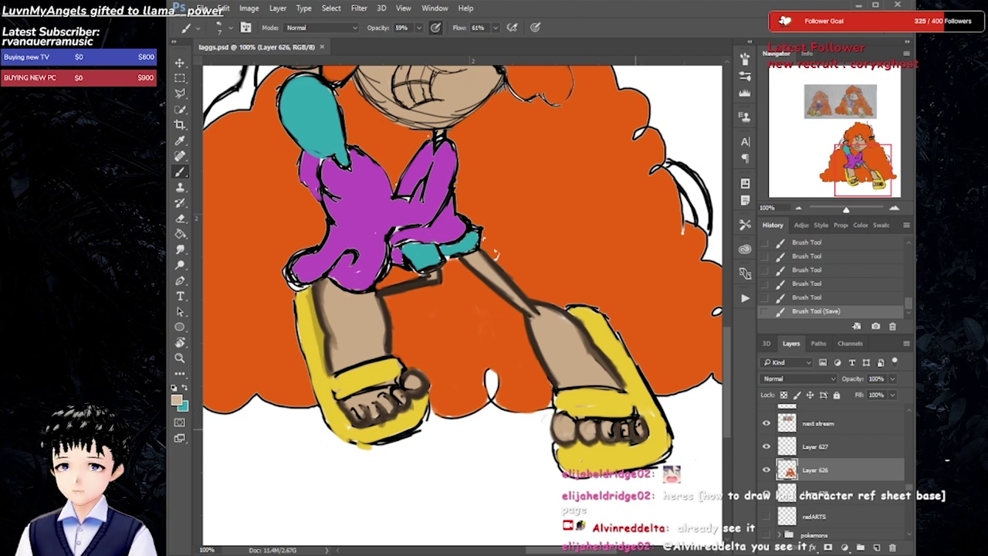
{"action": "left_click_drag", "start_coordinate": [645, 429], "coordinate": [577, 443]}
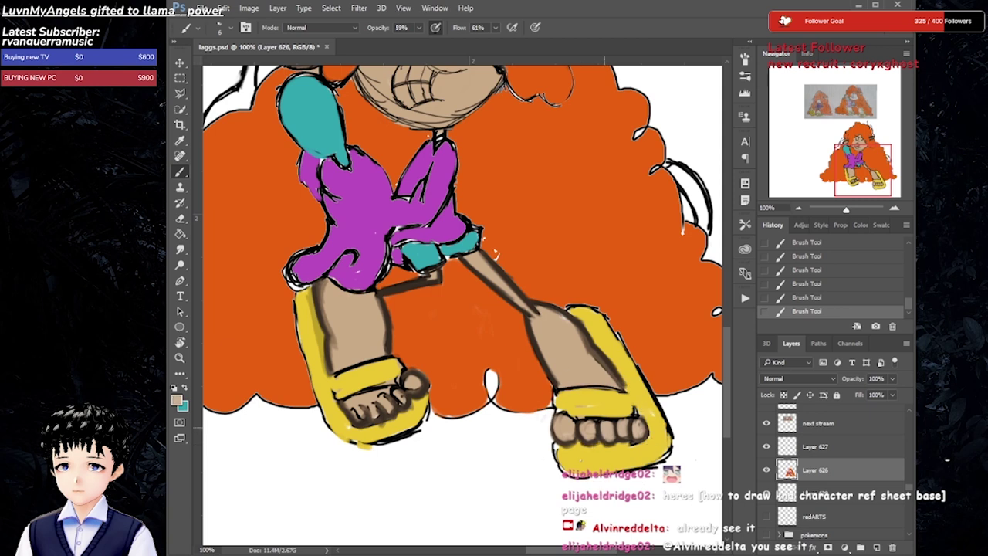
{"action": "left_click", "coordinate": [626, 436], "text": "alt"}
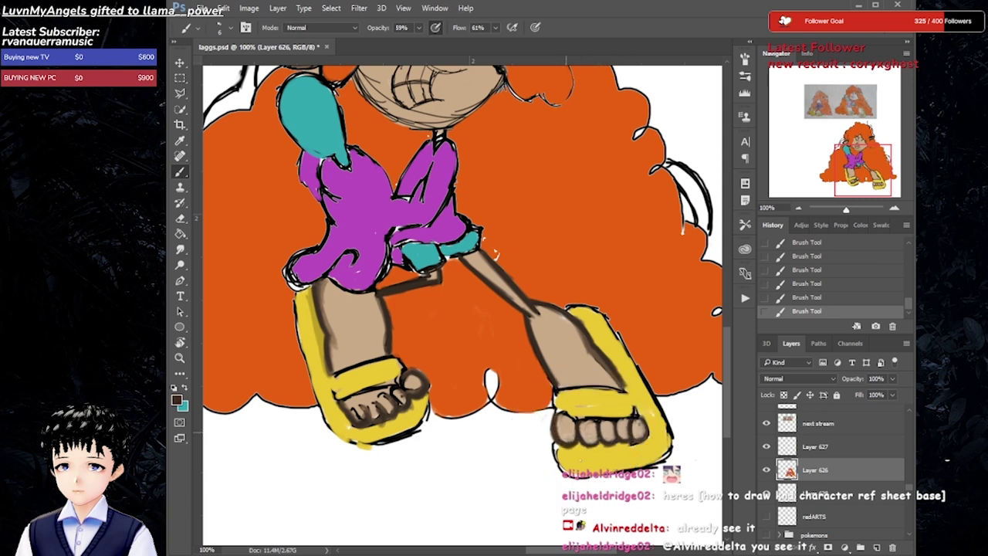
{"action": "left_click", "coordinate": [604, 418], "text": "alt"}
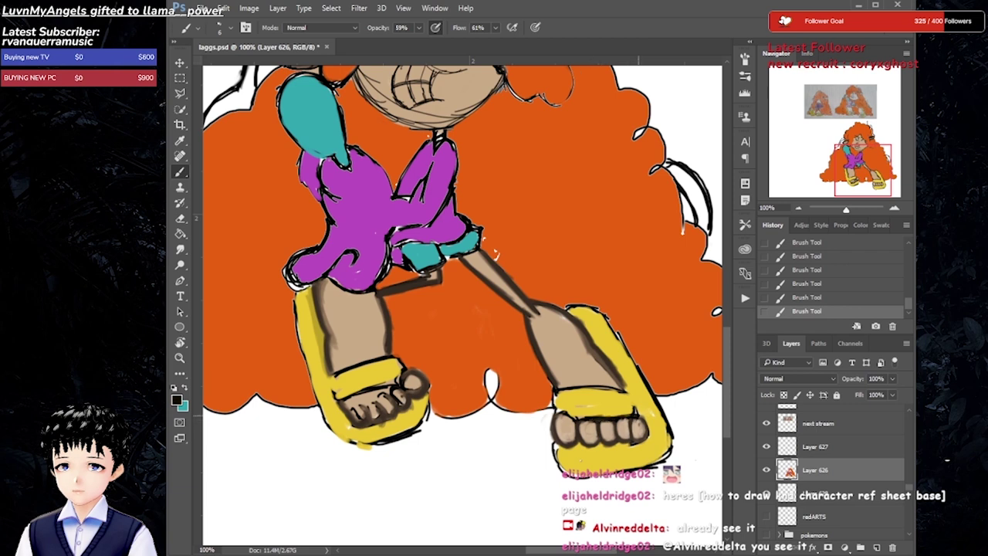
{"action": "left_click_drag", "start_coordinate": [631, 385], "coordinate": [634, 412]}
{"action": "mouse_move", "coordinate": [554, 413]}
{"action": "left_mouse_down"}
{"action": "mouse_move", "coordinate": [586, 386]}
{"action": "mouse_move", "coordinate": [625, 384]}
{"action": "left_mouse_up"}
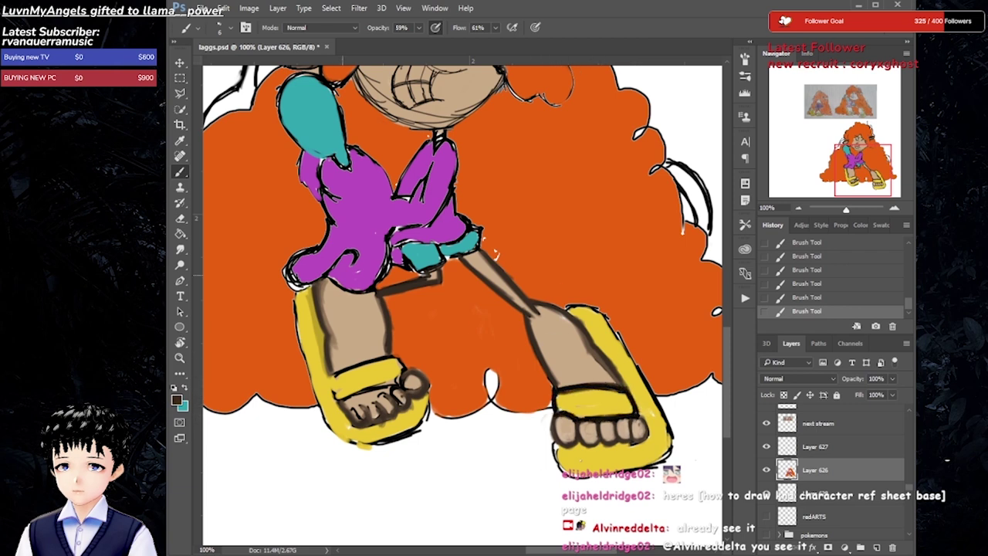
- Sample tan from the leg and cover the left foot's toe lines
{"action": "left_click", "coordinate": [386, 332], "text": "alt"}
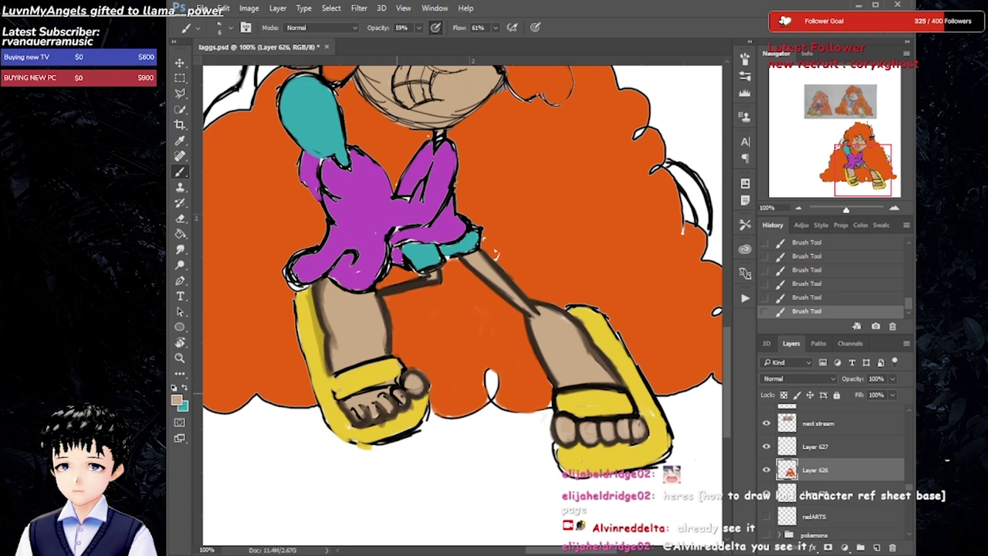
{"action": "mouse_move", "coordinate": [397, 391]}
{"action": "left_mouse_down"}
{"action": "mouse_move", "coordinate": [398, 401]}
{"action": "mouse_move", "coordinate": [376, 417]}
{"action": "mouse_move", "coordinate": [386, 423]}
{"action": "mouse_move", "coordinate": [352, 422]}
{"action": "left_mouse_up"}
{"action": "left_click", "coordinate": [378, 421], "text": "alt"}
{"action": "left_click", "coordinate": [361, 390], "text": "alt"}
{"action": "left_click", "coordinate": [357, 417], "text": "alt"}
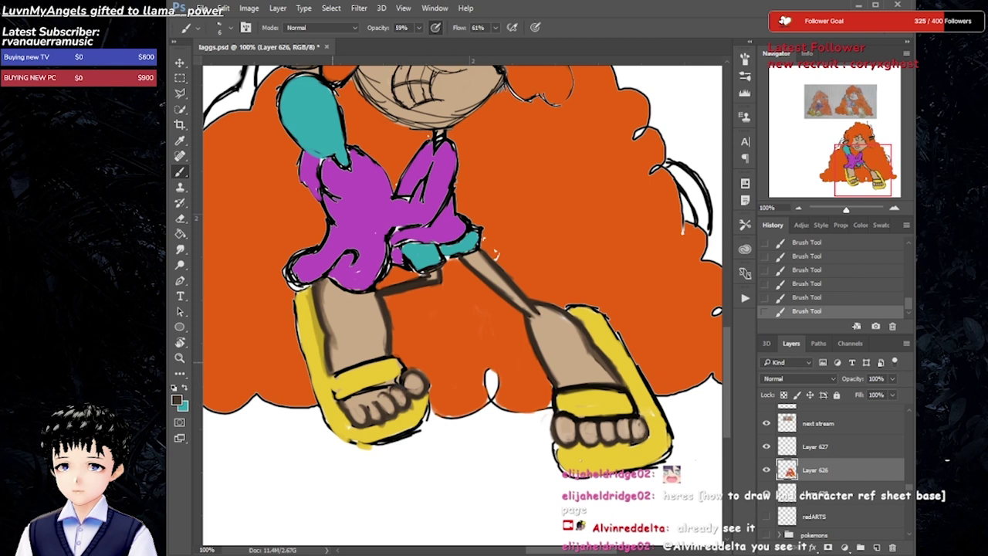
- Fill the right sandal strap solid yellow, set brush size 10, save, and compare via undo/redo
{"action": "left_click", "coordinate": [594, 395], "text": "alt"}
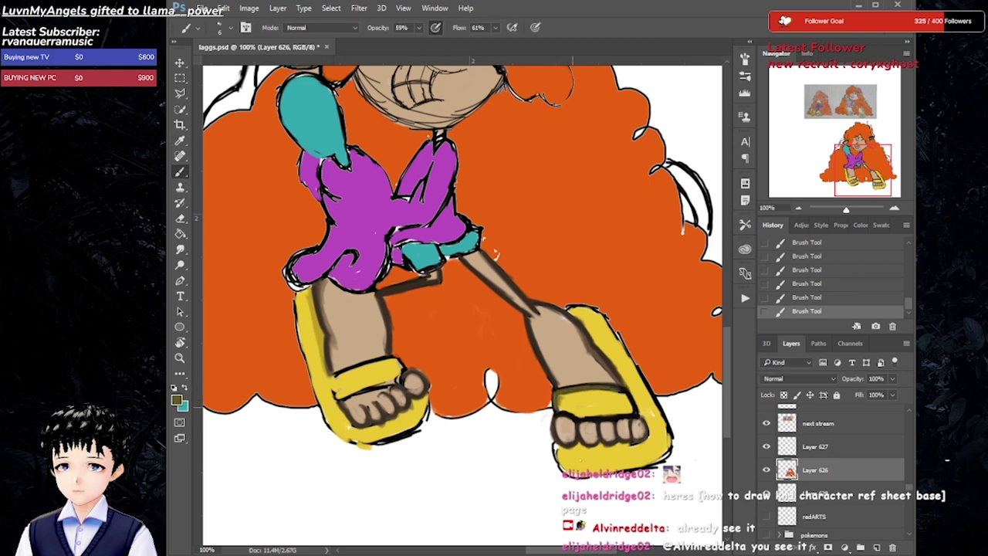
{"action": "mouse_move", "coordinate": [568, 391]}
{"action": "left_mouse_down"}
{"action": "mouse_move", "coordinate": [628, 392]}
{"action": "mouse_move", "coordinate": [632, 416]}
{"action": "mouse_move", "coordinate": [561, 412]}
{"action": "left_mouse_up"}
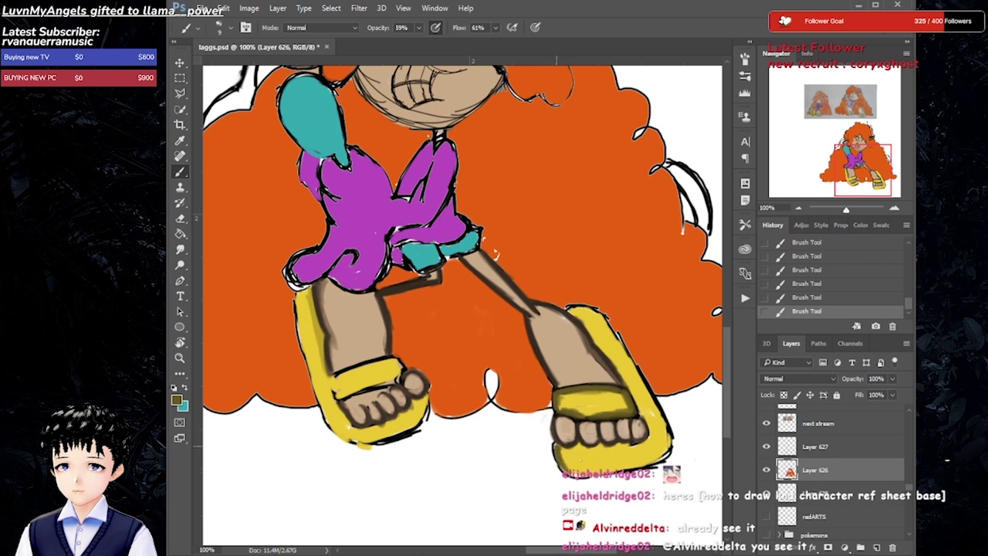
{"action": "key", "text": "bracketright"}
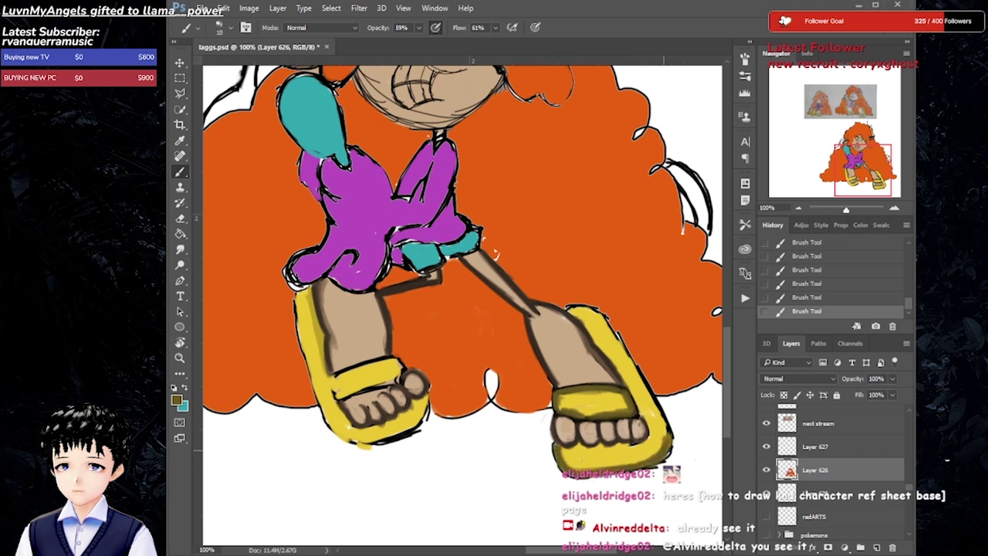
{"action": "key", "text": "ctrl+s"}
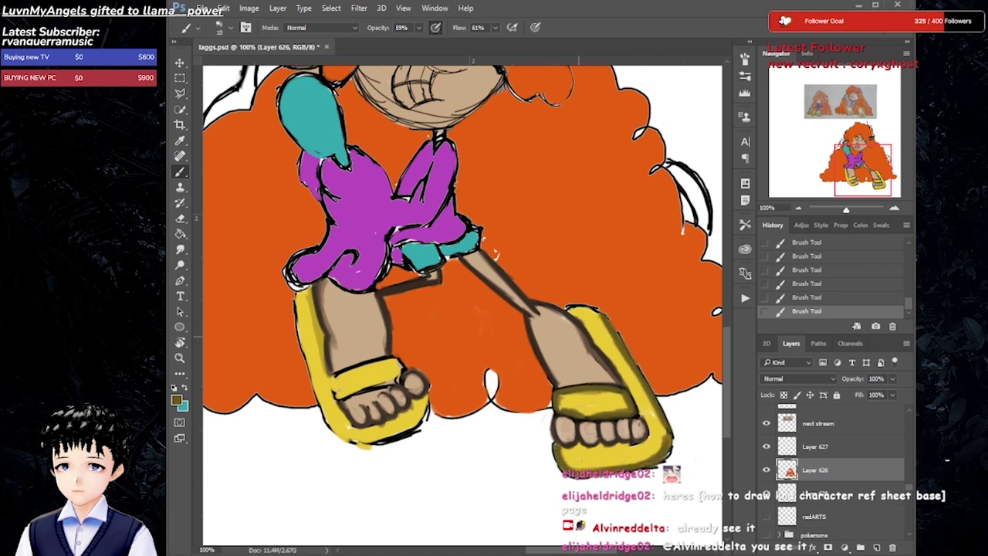
{"action": "key", "text": "ctrl+z"}
{"action": "key", "text": "ctrl+z"}
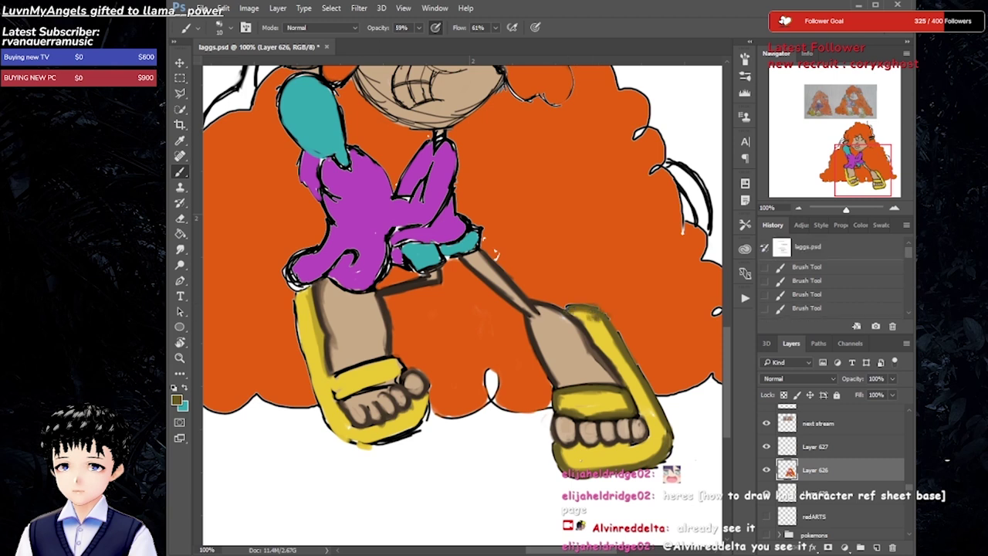
{"action": "key", "text": "ctrl+z"}
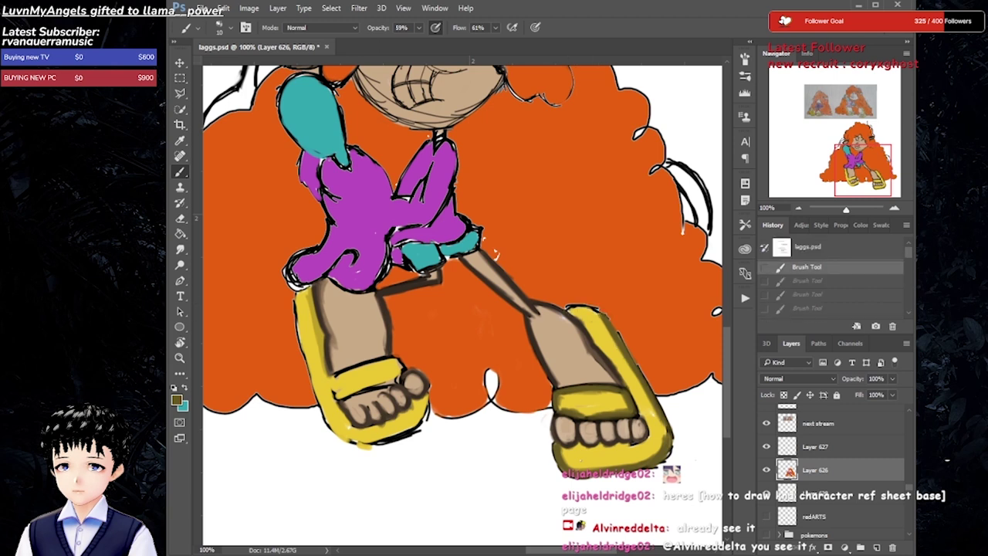
{"action": "key", "text": "ctrl+shift+z"}
{"action": "key", "text": "ctrl+shift+z"}
{"action": "key", "text": "ctrl+shift+z"}
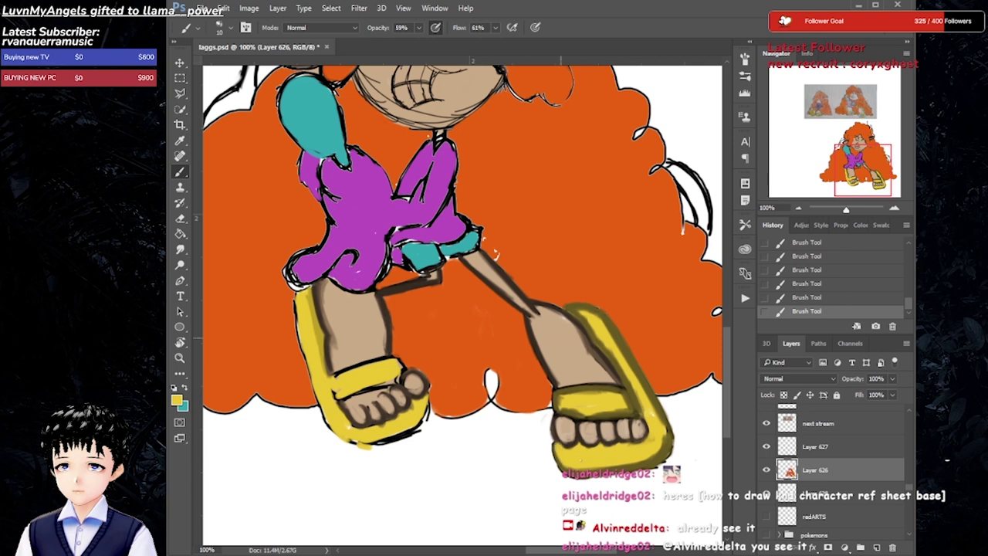
- Outline the left sandal's edge, sole and strap in dark olive, plus the right sandal's lower edge
{"action": "mouse_move", "coordinate": [301, 288]}
{"action": "left_mouse_down"}
{"action": "mouse_move", "coordinate": [359, 442]}
{"action": "mouse_move", "coordinate": [429, 411]}
{"action": "left_mouse_up"}
{"action": "left_click_drag", "start_coordinate": [346, 445], "coordinate": [431, 400]}
{"action": "left_click_drag", "start_coordinate": [333, 377], "coordinate": [404, 359]}
{"action": "left_click_drag", "start_coordinate": [333, 400], "coordinate": [403, 363]}
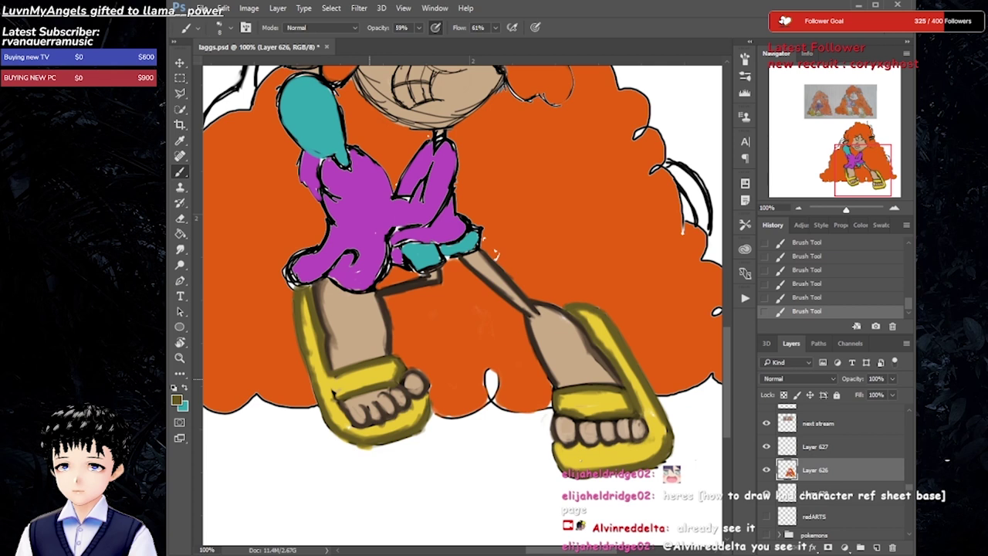
{"action": "mouse_move", "coordinate": [309, 354]}
{"action": "left_mouse_down"}
{"action": "mouse_move", "coordinate": [327, 406]}
{"action": "mouse_move", "coordinate": [420, 447]}
{"action": "left_mouse_up"}
{"action": "mouse_move", "coordinate": [552, 444]}
{"action": "left_mouse_down"}
{"action": "mouse_move", "coordinate": [563, 471]}
{"action": "mouse_move", "coordinate": [664, 457]}
{"action": "left_mouse_up"}
- Sample the sandal yellow and lighten the right sandal's strap, edges and sole at 36% opacity
{"action": "left_click", "coordinate": [643, 389], "text": "alt"}
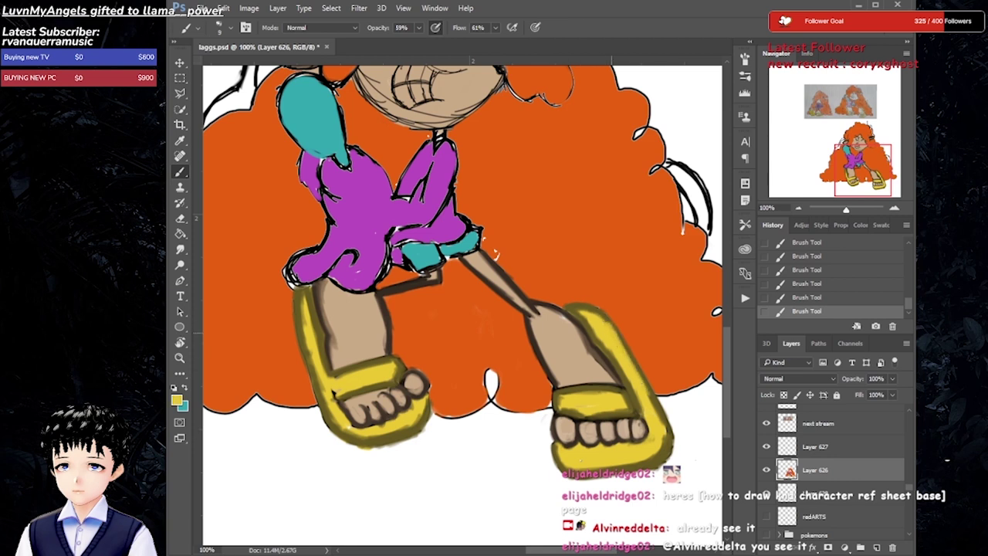
{"action": "key", "text": "bracketright"}
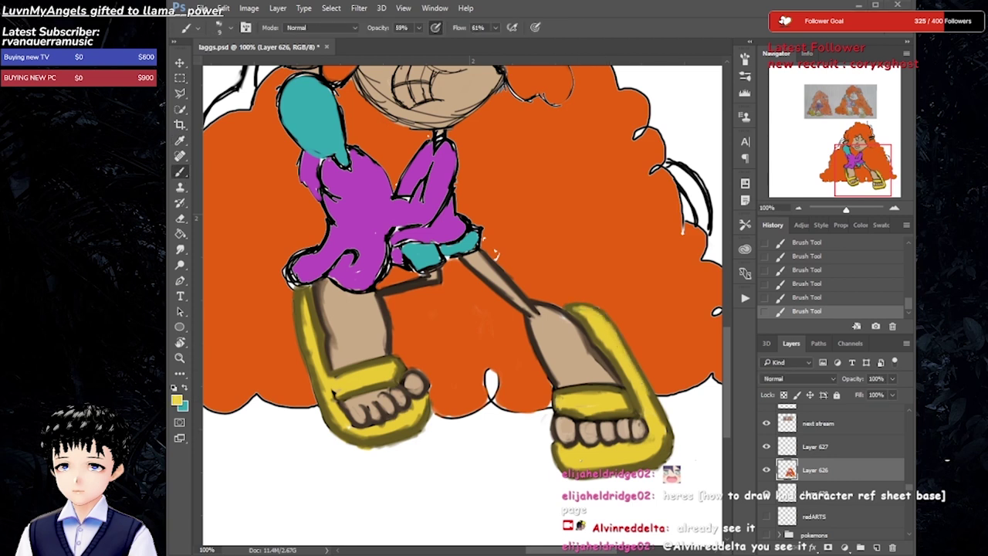
{"action": "mouse_move", "coordinate": [555, 398]}
{"action": "left_mouse_down"}
{"action": "mouse_move", "coordinate": [611, 392]}
{"action": "mouse_move", "coordinate": [571, 412]}
{"action": "left_mouse_up"}
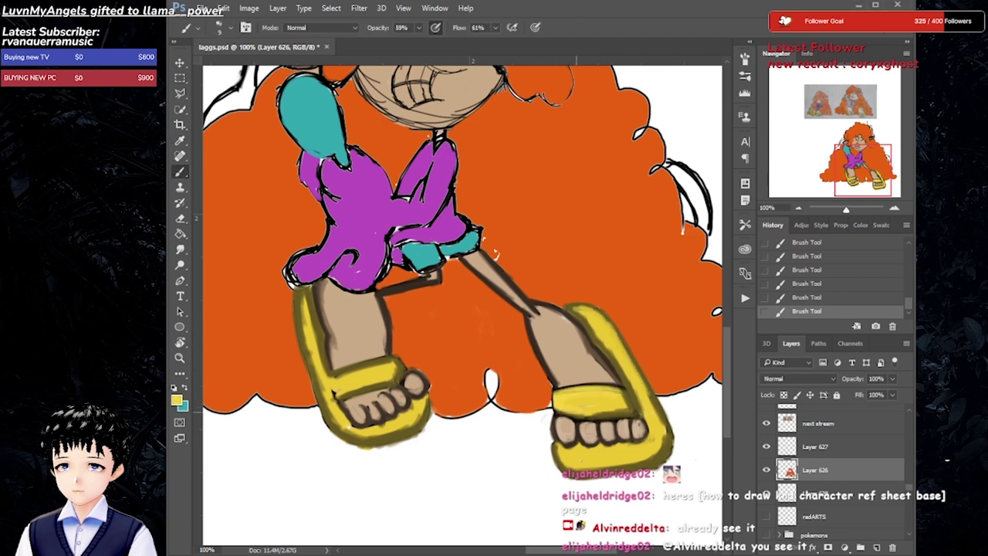
{"action": "key", "text": "3"}
{"action": "key", "text": "6"}
{"action": "left_click_drag", "start_coordinate": [625, 390], "coordinate": [590, 413]}
{"action": "left_click_drag", "start_coordinate": [571, 309], "coordinate": [663, 440]}
{"action": "key", "text": "bracketright"}
{"action": "mouse_move", "coordinate": [555, 448]}
{"action": "left_mouse_down"}
{"action": "mouse_move", "coordinate": [629, 471]}
{"action": "mouse_move", "coordinate": [664, 452]}
{"action": "mouse_move", "coordinate": [637, 348]}
{"action": "left_mouse_up"}
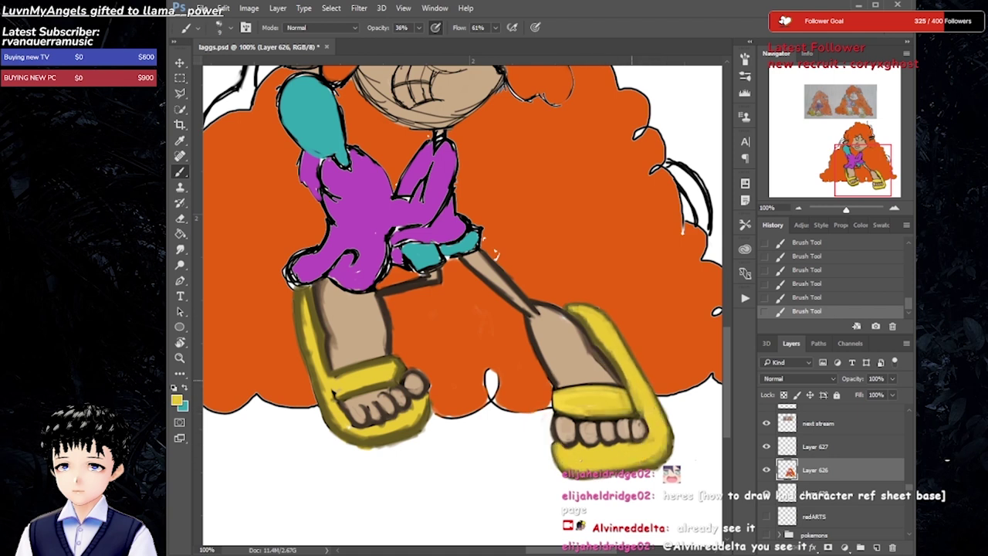
- Lighten the left sandal's bottom edge, top strap and outer edge with yellow
{"action": "mouse_move", "coordinate": [308, 290]}
{"action": "left_mouse_down"}
{"action": "mouse_move", "coordinate": [304, 355]}
{"action": "mouse_move", "coordinate": [363, 440]}
{"action": "mouse_move", "coordinate": [416, 438]}
{"action": "left_mouse_up"}
{"action": "mouse_move", "coordinate": [425, 403]}
{"action": "left_mouse_down"}
{"action": "mouse_move", "coordinate": [374, 436]}
{"action": "mouse_move", "coordinate": [386, 427]}
{"action": "mouse_move", "coordinate": [405, 437]}
{"action": "left_mouse_up"}
{"action": "key", "text": "bracketleft"}
{"action": "mouse_move", "coordinate": [332, 375]}
{"action": "left_mouse_down"}
{"action": "mouse_move", "coordinate": [333, 406]}
{"action": "mouse_move", "coordinate": [390, 363]}
{"action": "mouse_move", "coordinate": [402, 369]}
{"action": "left_mouse_up"}
{"action": "left_click_drag", "start_coordinate": [344, 395], "coordinate": [393, 390]}
{"action": "mouse_move", "coordinate": [302, 290]}
{"action": "left_mouse_down"}
{"action": "mouse_move", "coordinate": [310, 369]}
{"action": "mouse_move", "coordinate": [357, 478]}
{"action": "left_mouse_up"}
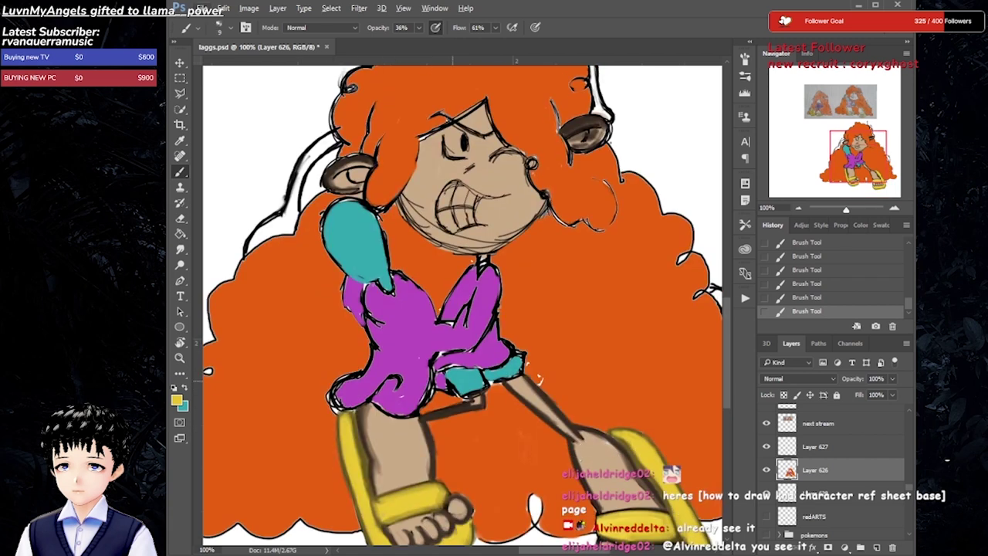
- Extend the teal shorts toward the leg and fill the gap beside them with skin tone
{"action": "left_click", "coordinate": [453, 382], "text": "alt"}
{"action": "mouse_move", "coordinate": [485, 378]}
{"action": "left_mouse_down"}
{"action": "mouse_move", "coordinate": [522, 354]}
{"action": "mouse_move", "coordinate": [509, 379]}
{"action": "mouse_move", "coordinate": [457, 393]}
{"action": "mouse_move", "coordinate": [433, 415]}
{"action": "mouse_move", "coordinate": [478, 402]}
{"action": "mouse_move", "coordinate": [446, 372]}
{"action": "mouse_move", "coordinate": [495, 368]}
{"action": "left_mouse_up"}
{"action": "left_click", "coordinate": [506, 390], "text": "alt"}
{"action": "left_click", "coordinate": [513, 353], "text": "alt"}
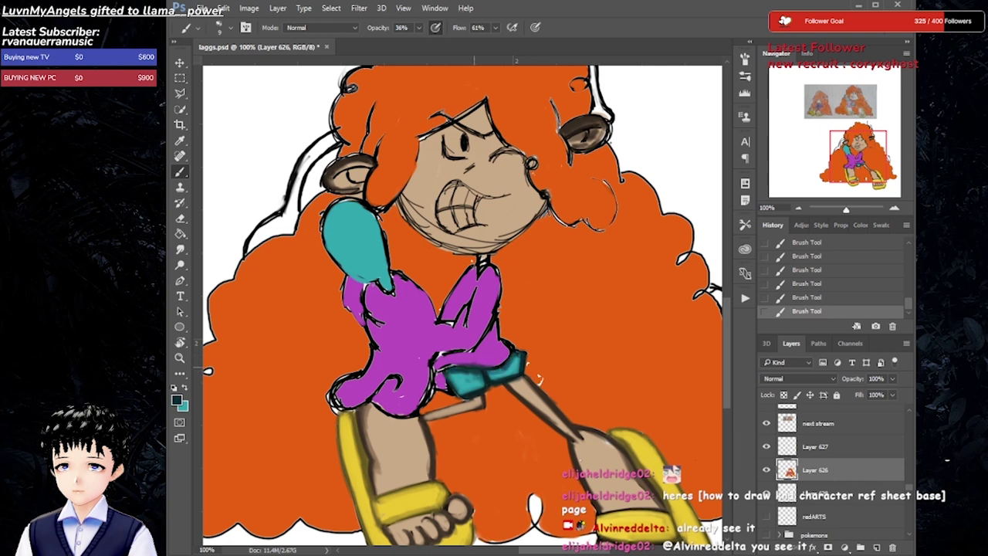
{"action": "key", "text": "v"}
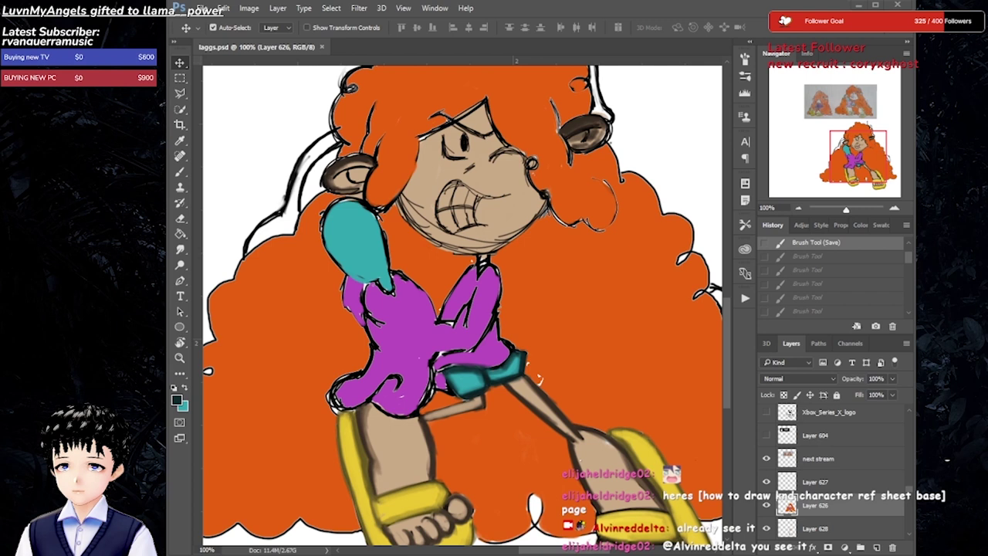
{"action": "key", "text": "b"}
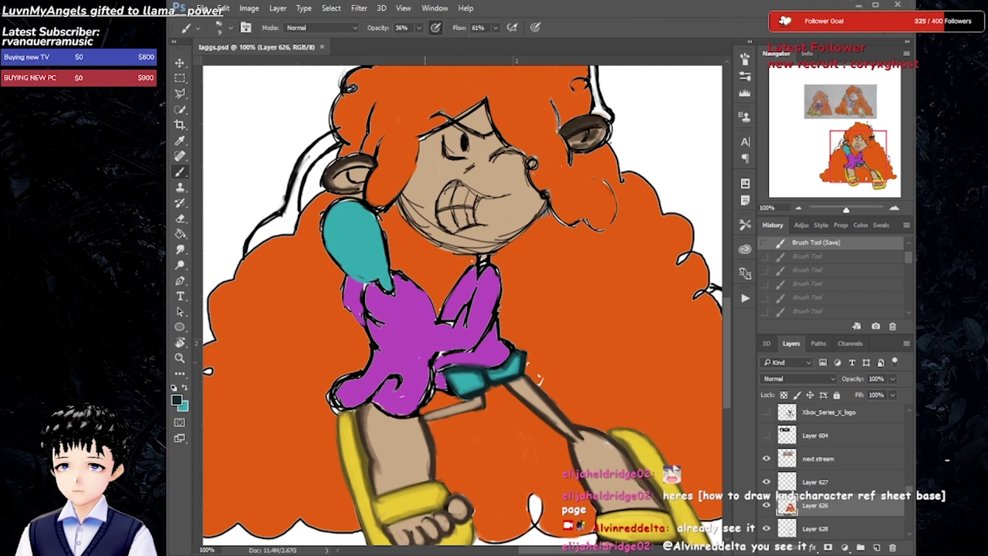
- Set brush opacity to 49% and shade the right side of the purple shirt darker
{"action": "mouse_move", "coordinate": [448, 372]}
{"action": "left_mouse_down"}
{"action": "mouse_move", "coordinate": [436, 391]}
{"action": "mouse_move", "coordinate": [388, 393]}
{"action": "left_mouse_up"}
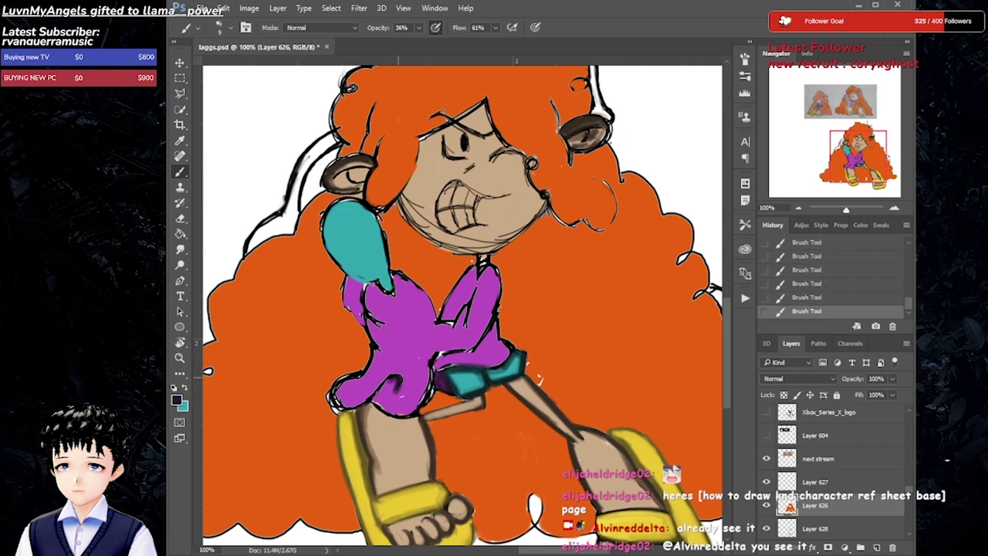
{"action": "key", "text": "4"}
{"action": "key", "text": "9"}
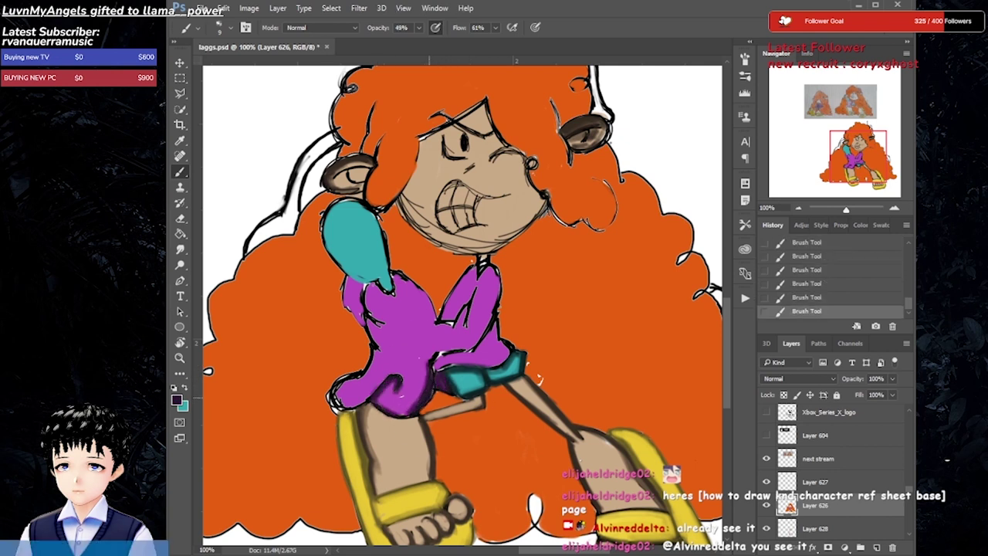
{"action": "mouse_move", "coordinate": [428, 348]}
{"action": "left_mouse_down"}
{"action": "mouse_move", "coordinate": [440, 369]}
{"action": "mouse_move", "coordinate": [490, 364]}
{"action": "mouse_move", "coordinate": [501, 322]}
{"action": "left_mouse_up"}
{"action": "mouse_move", "coordinate": [498, 268]}
{"action": "left_mouse_down"}
{"action": "mouse_move", "coordinate": [494, 320]}
{"action": "mouse_move", "coordinate": [467, 323]}
{"action": "mouse_move", "coordinate": [474, 347]}
{"action": "left_mouse_up"}
{"action": "left_click_drag", "start_coordinate": [467, 298], "coordinate": [432, 330]}
{"action": "mouse_move", "coordinate": [472, 267]}
{"action": "left_mouse_down"}
{"action": "mouse_move", "coordinate": [442, 320]}
{"action": "mouse_move", "coordinate": [472, 283]}
{"action": "left_mouse_up"}
- Shade the left and lower-left of the purple shirt, repainting its left edge purple
{"action": "left_click_drag", "start_coordinate": [399, 274], "coordinate": [432, 317]}
{"action": "mouse_move", "coordinate": [433, 278]}
{"action": "left_mouse_down"}
{"action": "mouse_move", "coordinate": [367, 294]}
{"action": "mouse_move", "coordinate": [382, 328]}
{"action": "mouse_move", "coordinate": [378, 356]}
{"action": "mouse_move", "coordinate": [332, 405]}
{"action": "left_mouse_up"}
{"action": "mouse_move", "coordinate": [374, 352]}
{"action": "left_mouse_down"}
{"action": "mouse_move", "coordinate": [340, 409]}
{"action": "mouse_move", "coordinate": [359, 400]}
{"action": "left_mouse_up"}
{"action": "mouse_move", "coordinate": [359, 276]}
{"action": "left_mouse_down"}
{"action": "mouse_move", "coordinate": [343, 323]}
{"action": "mouse_move", "coordinate": [349, 334]}
{"action": "mouse_move", "coordinate": [360, 324]}
{"action": "mouse_move", "coordinate": [380, 352]}
{"action": "left_mouse_up"}
{"action": "left_click", "coordinate": [386, 309], "text": "alt"}
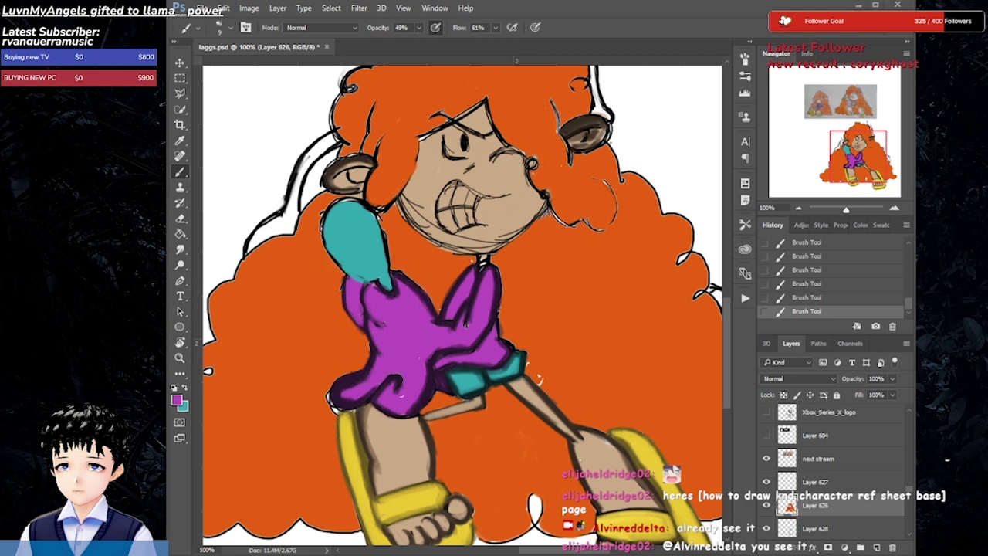
{"action": "scroll", "coordinate": [465, 324], "scroll_direction": "down", "scroll_amount": 1}
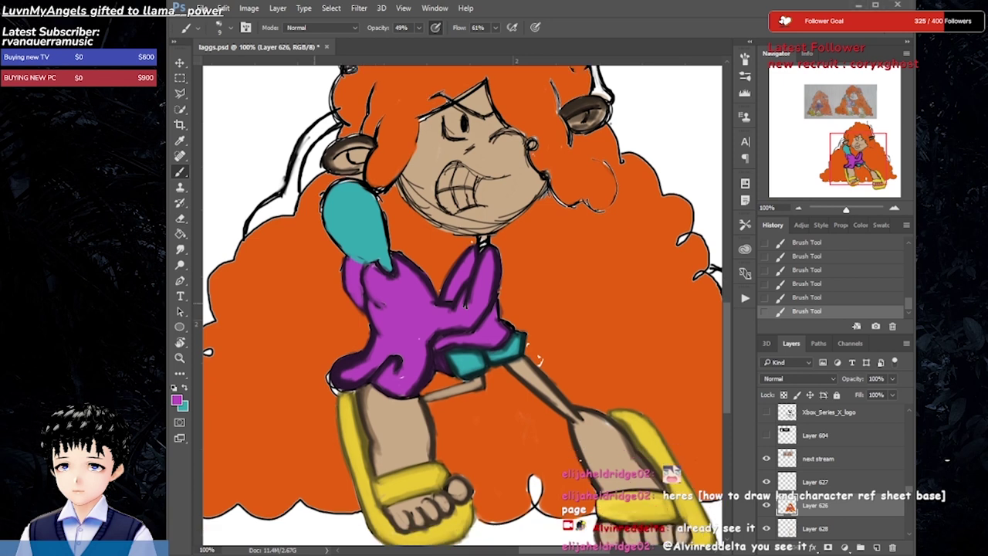
- Shade under the girl's chin and along her jawline
{"action": "left_click", "coordinate": [419, 272], "text": "alt"}
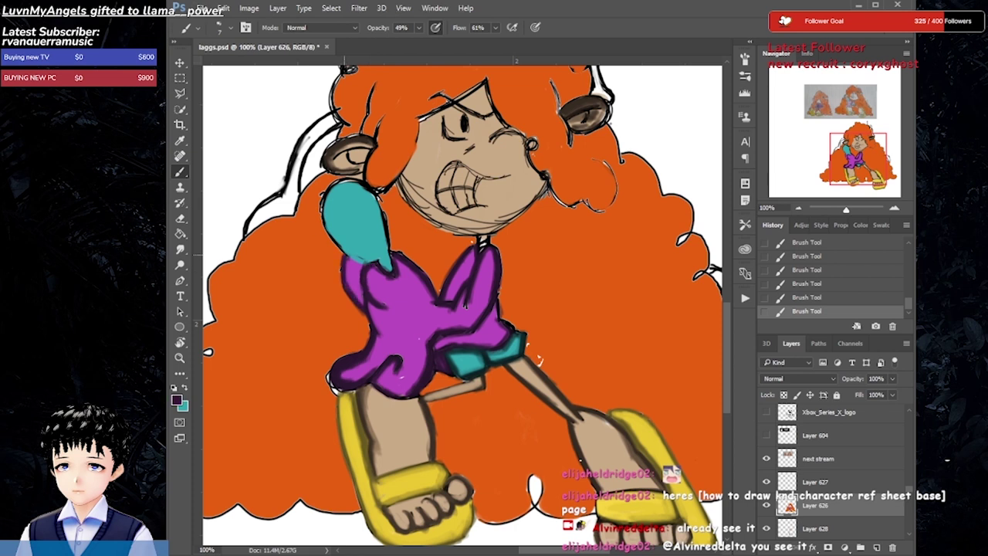
{"action": "left_click", "coordinate": [331, 382], "text": "alt"}
{"action": "left_click_drag", "start_coordinate": [465, 306], "coordinate": [524, 405]}
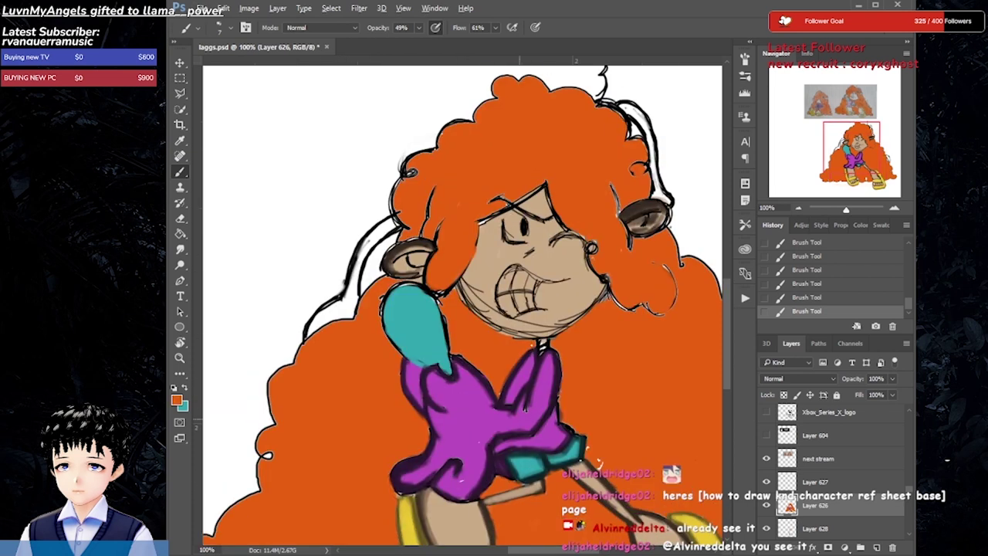
{"action": "left_click", "coordinate": [527, 403], "text": "alt"}
{"action": "left_click_drag", "start_coordinate": [541, 347], "coordinate": [478, 324]}
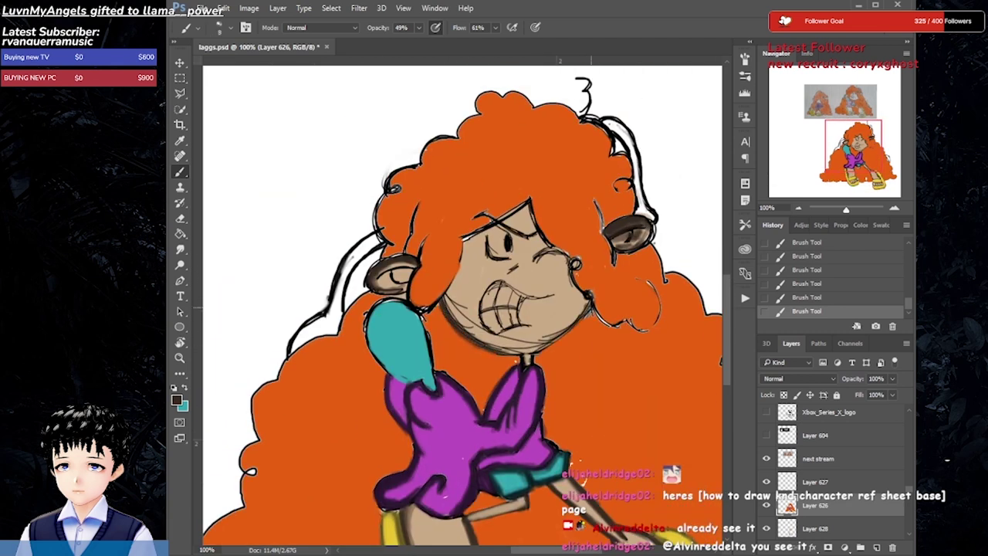
{"action": "left_click_drag", "start_coordinate": [539, 348], "coordinate": [506, 355]}
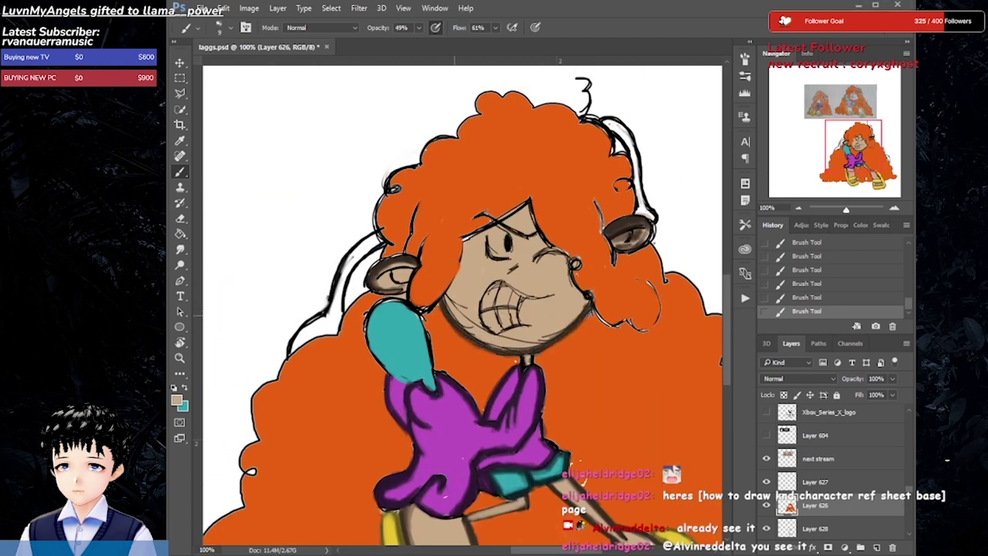
{"action": "left_click_drag", "start_coordinate": [455, 309], "coordinate": [567, 328]}
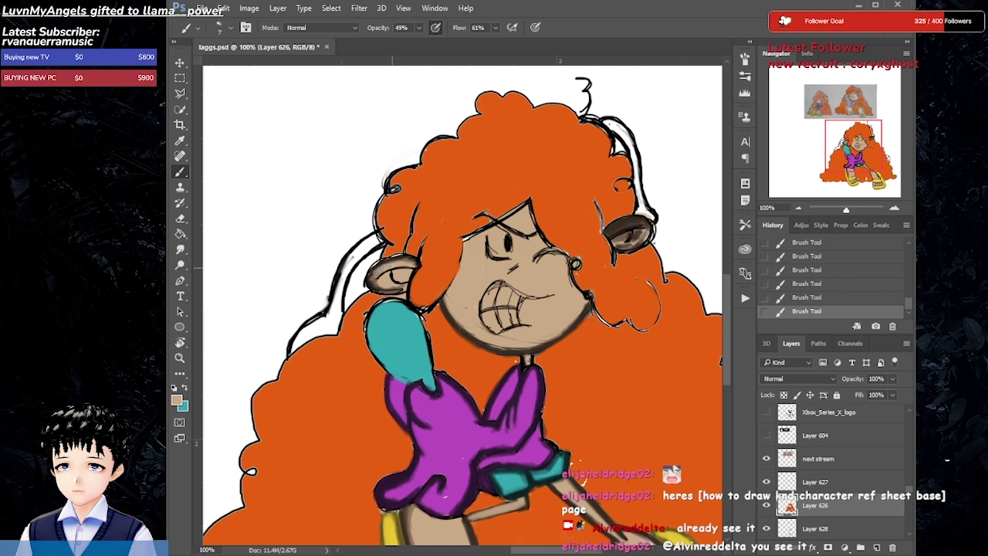
- Outline the left ear in black, then refill both ears with lighter tan
{"action": "left_click", "coordinate": [394, 256], "text": "alt"}
{"action": "left_click_drag", "start_coordinate": [384, 255], "coordinate": [390, 291]}
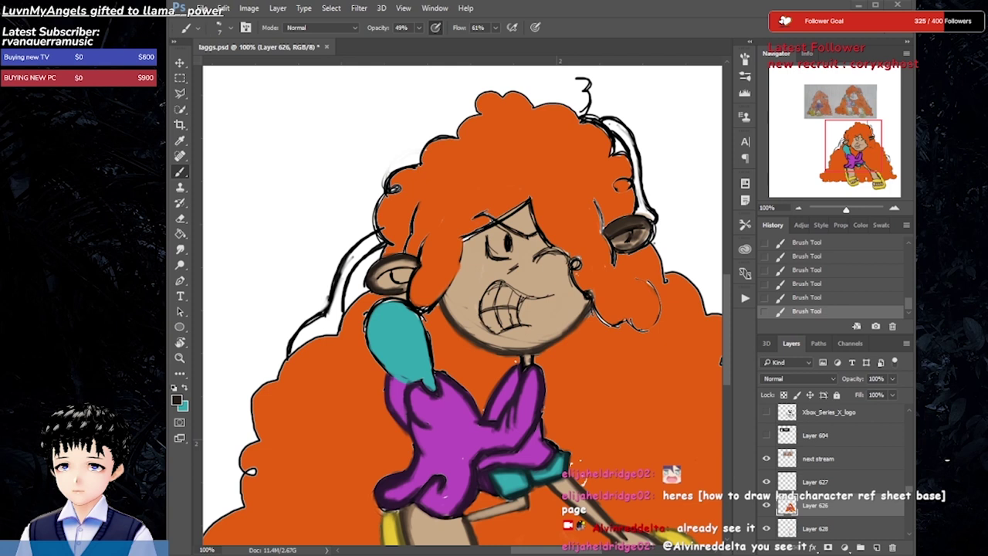
{"action": "left_click", "coordinate": [390, 270], "text": "alt"}
{"action": "left_click_drag", "start_coordinate": [384, 266], "coordinate": [393, 286]}
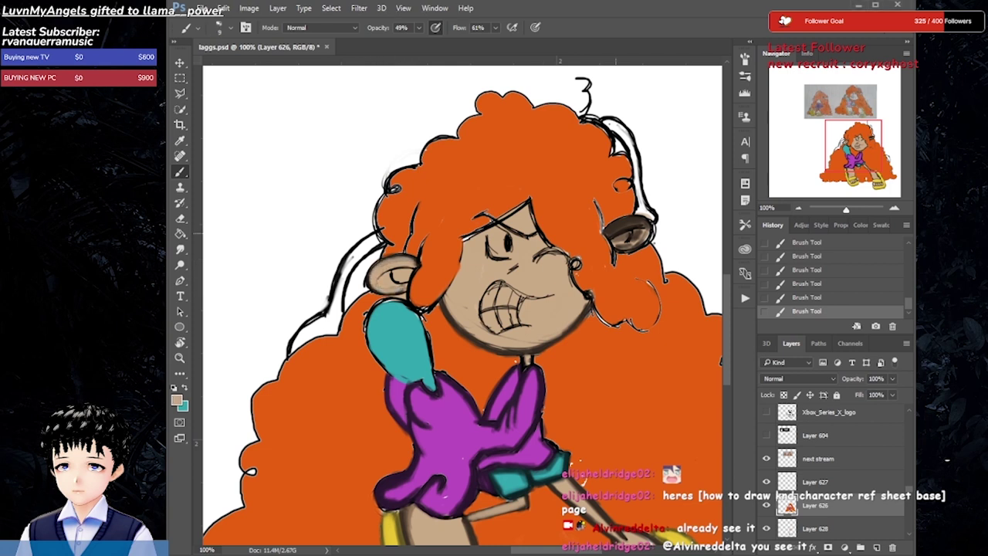
{"action": "mouse_move", "coordinate": [627, 228]}
{"action": "left_mouse_down"}
{"action": "mouse_move", "coordinate": [618, 227]}
{"action": "mouse_move", "coordinate": [641, 222]}
{"action": "mouse_move", "coordinate": [641, 239]}
{"action": "mouse_move", "coordinate": [638, 219]}
{"action": "left_mouse_up"}
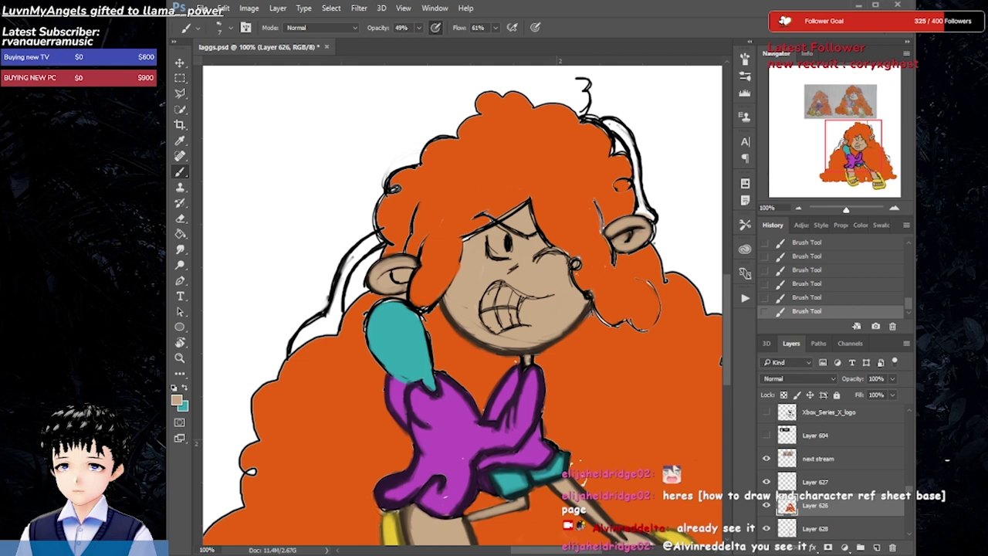
- Draw a thin black outline around the teal arm with a smaller brush
{"action": "scroll", "coordinate": [417, 362], "scroll_direction": "down", "scroll_amount": 5}
{"action": "scroll", "coordinate": [417, 363], "scroll_direction": "up", "scroll_amount": 6}
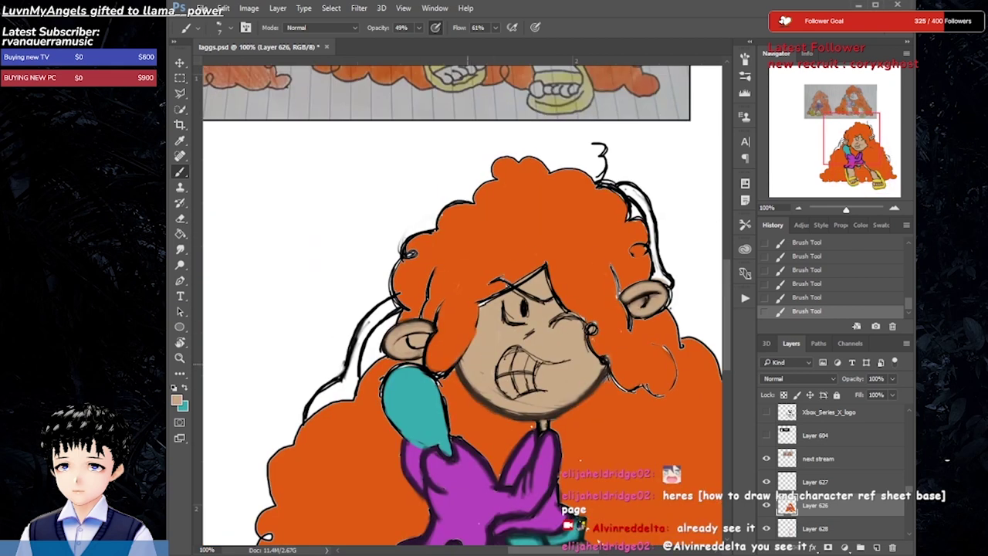
{"action": "left_click", "coordinate": [448, 432], "text": "alt"}
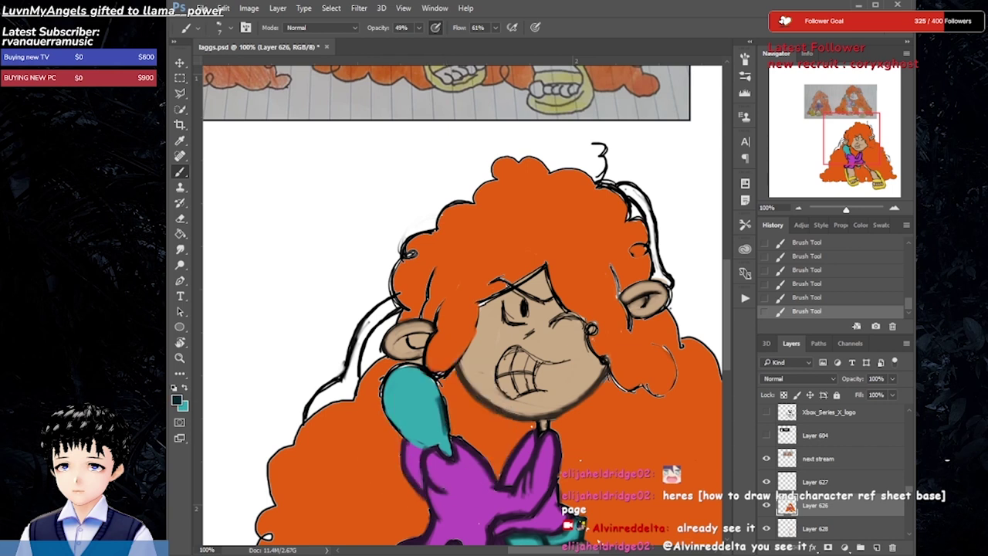
{"action": "left_click_drag", "start_coordinate": [383, 368], "coordinate": [444, 429]}
{"action": "left_click_drag", "start_coordinate": [385, 373], "coordinate": [413, 446]}
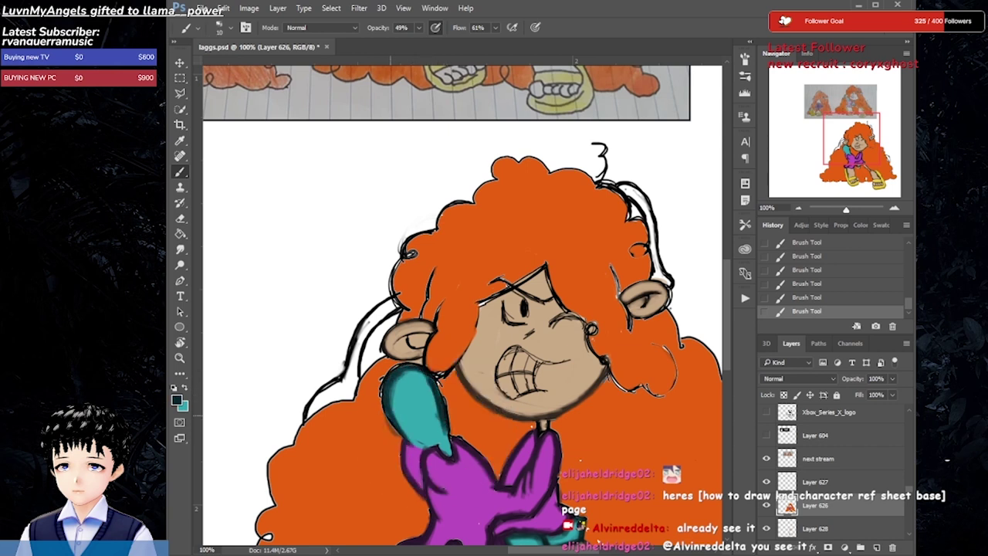
{"action": "left_click", "coordinate": [806, 267]}
{"action": "key", "text": "bracketleft"}
{"action": "mouse_move", "coordinate": [384, 384]}
{"action": "left_mouse_down"}
{"action": "mouse_move", "coordinate": [417, 440]}
{"action": "mouse_move", "coordinate": [444, 451]}
{"action": "left_mouse_up"}
{"action": "left_click_drag", "start_coordinate": [447, 382], "coordinate": [429, 441]}
{"action": "mouse_move", "coordinate": [441, 366]}
{"action": "left_mouse_down"}
{"action": "mouse_move", "coordinate": [392, 372]}
{"action": "mouse_move", "coordinate": [417, 435]}
{"action": "mouse_move", "coordinate": [442, 426]}
{"action": "left_mouse_up"}
- Repaint the arm in lighter teal with a 20 px brush
{"action": "key", "text": "bracketright"}
{"action": "key", "text": "bracketright"}
{"action": "left_click", "coordinate": [404, 398], "text": "alt"}
{"action": "key", "text": "bracketleft"}
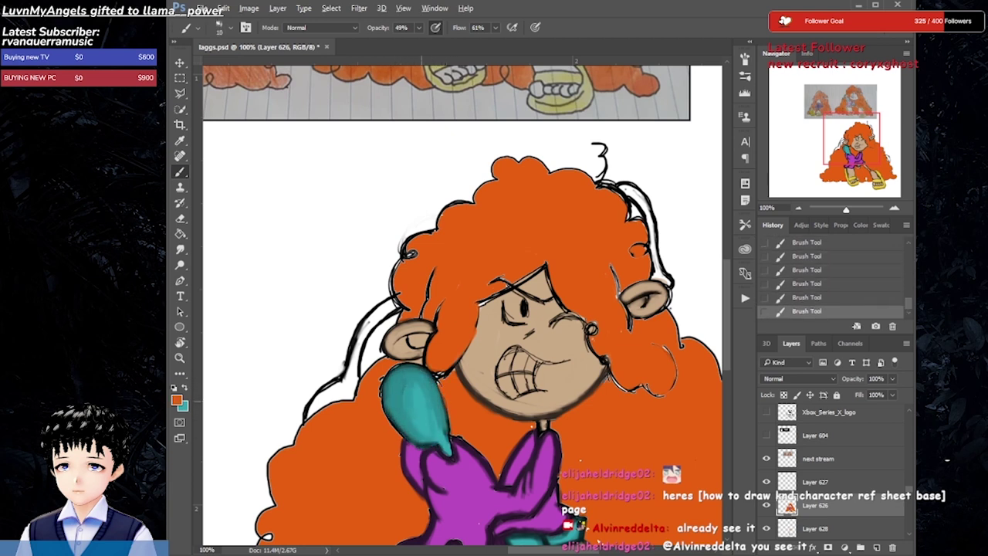
{"action": "left_click", "coordinate": [408, 389], "text": "alt"}
{"action": "key", "text": "bracketright"}
{"action": "key", "text": "bracketright"}
{"action": "left_click_drag", "start_coordinate": [394, 370], "coordinate": [417, 421]}
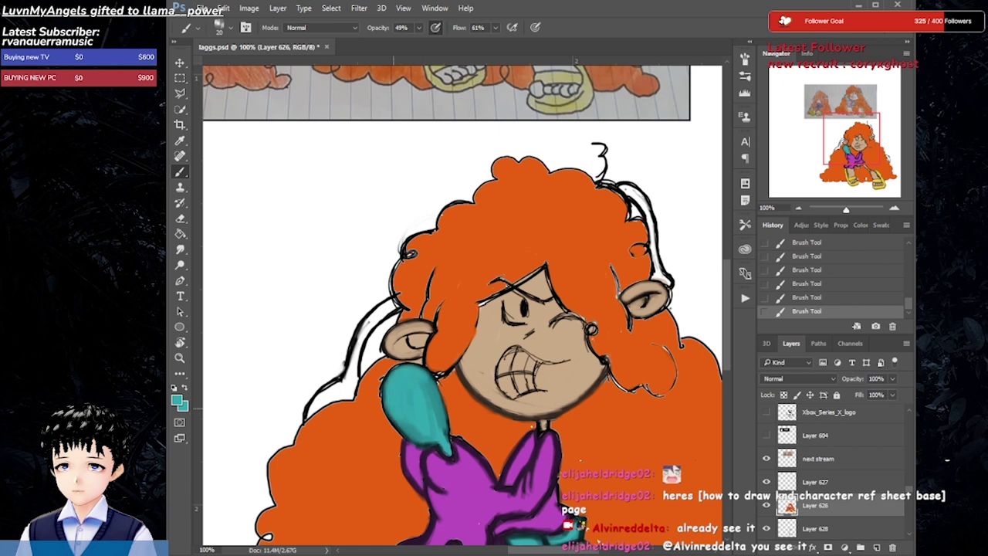
{"action": "left_click_drag", "start_coordinate": [425, 383], "coordinate": [432, 409]}
- Paint orange hair strands over the face edges, forehead and right cheek
{"action": "left_click", "coordinate": [427, 354], "text": "alt"}
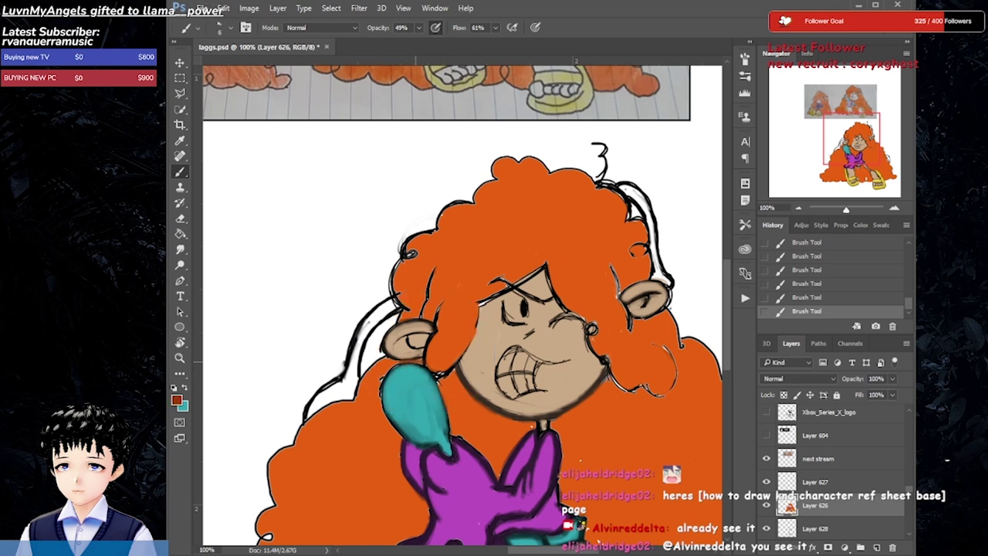
{"action": "left_click_drag", "start_coordinate": [409, 361], "coordinate": [374, 413]}
{"action": "left_click_drag", "start_coordinate": [447, 371], "coordinate": [444, 429]}
{"action": "left_click_drag", "start_coordinate": [441, 337], "coordinate": [426, 264]}
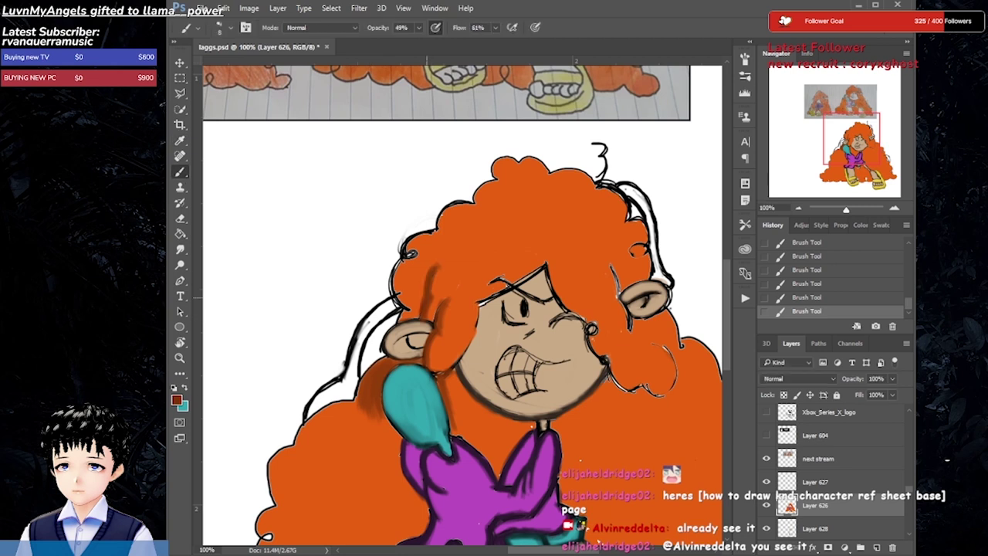
{"action": "mouse_move", "coordinate": [477, 301]}
{"action": "left_mouse_down"}
{"action": "mouse_move", "coordinate": [473, 336]}
{"action": "mouse_move", "coordinate": [452, 369]}
{"action": "left_mouse_up"}
{"action": "left_click_drag", "start_coordinate": [540, 262], "coordinate": [468, 307]}
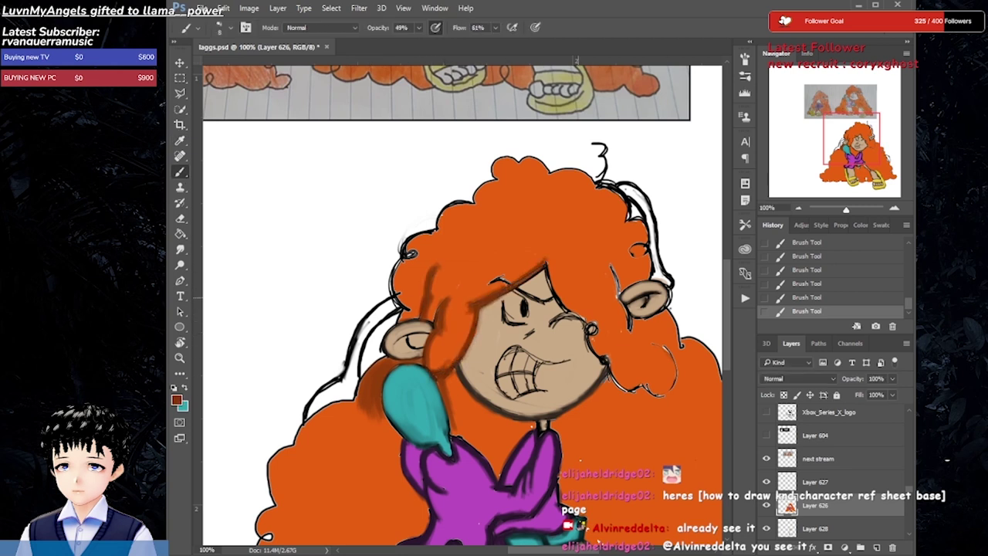
{"action": "mouse_move", "coordinate": [547, 263]}
{"action": "left_mouse_down"}
{"action": "mouse_move", "coordinate": [621, 383]}
{"action": "mouse_move", "coordinate": [671, 393]}
{"action": "left_mouse_up"}
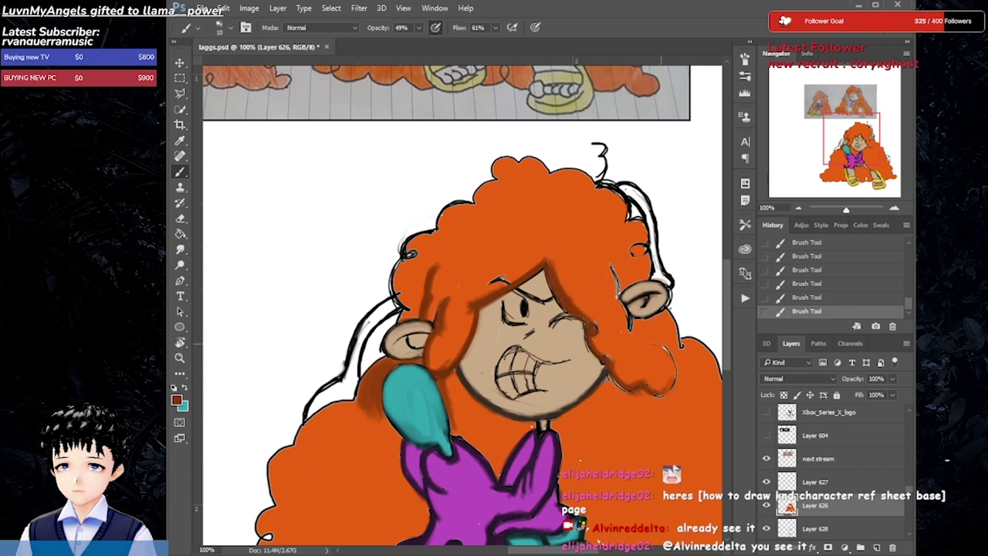
{"action": "left_click_drag", "start_coordinate": [678, 343], "coordinate": [656, 397]}
{"action": "left_click_drag", "start_coordinate": [610, 355], "coordinate": [633, 395]}
{"action": "left_click_drag", "start_coordinate": [613, 262], "coordinate": [626, 336]}
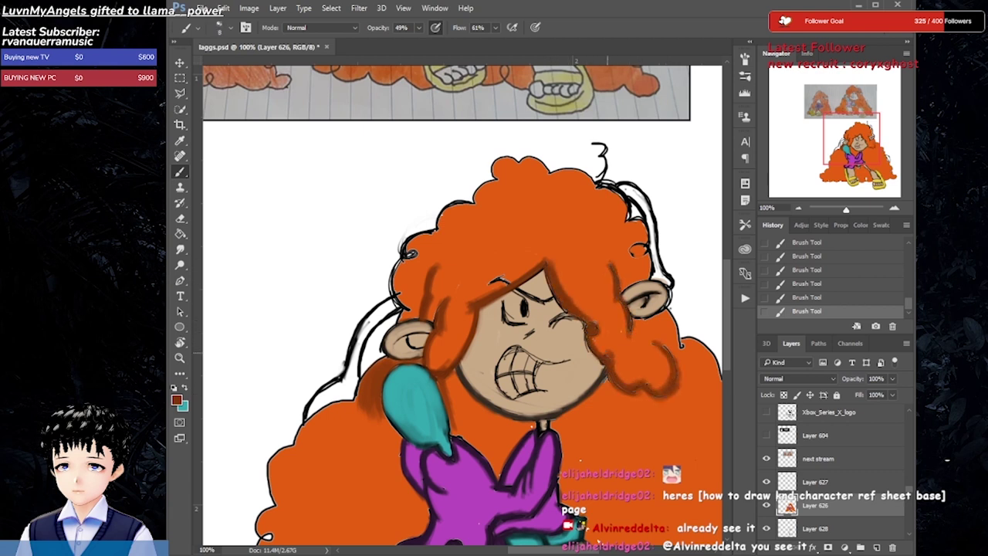
- Darken the top and upper curls of the hair at 77% opacity
{"action": "key", "text": "7"}
{"action": "key", "text": "7"}
{"action": "left_click_drag", "start_coordinate": [610, 189], "coordinate": [648, 281]}
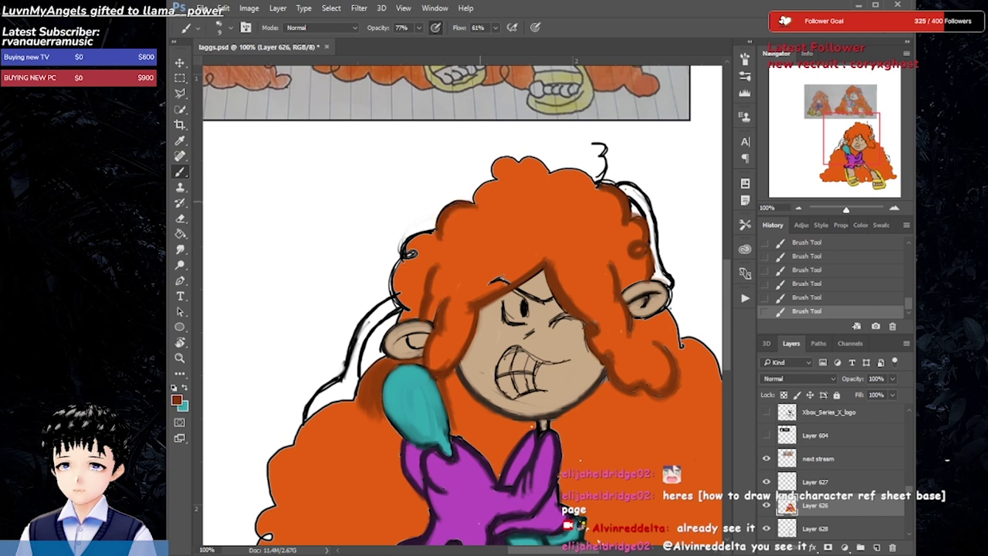
{"action": "left_click_drag", "start_coordinate": [473, 193], "coordinate": [598, 182]}
{"action": "left_click_drag", "start_coordinate": [432, 232], "coordinate": [397, 297]}
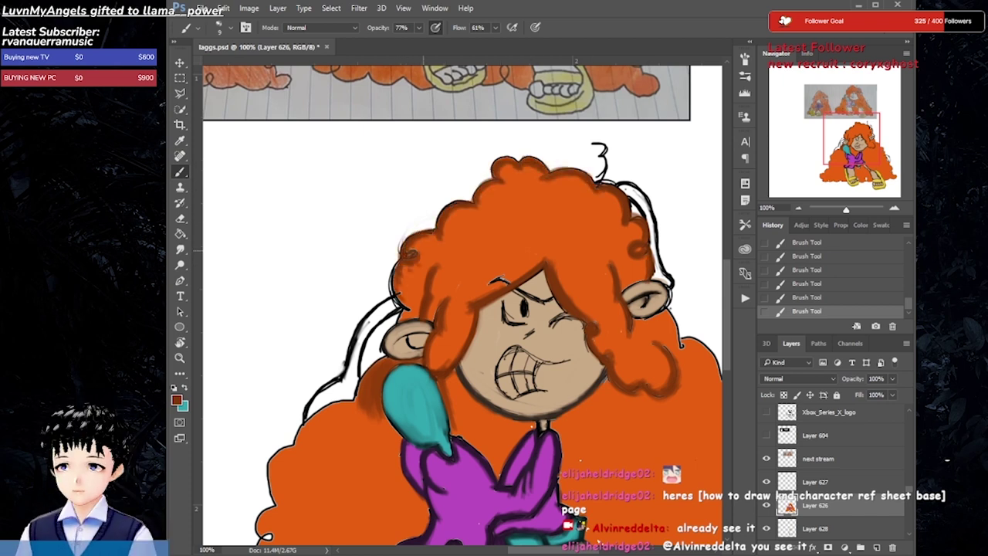
{"action": "key", "text": "ctrl+alt+z"}
{"action": "key", "text": "ctrl+shift+z"}
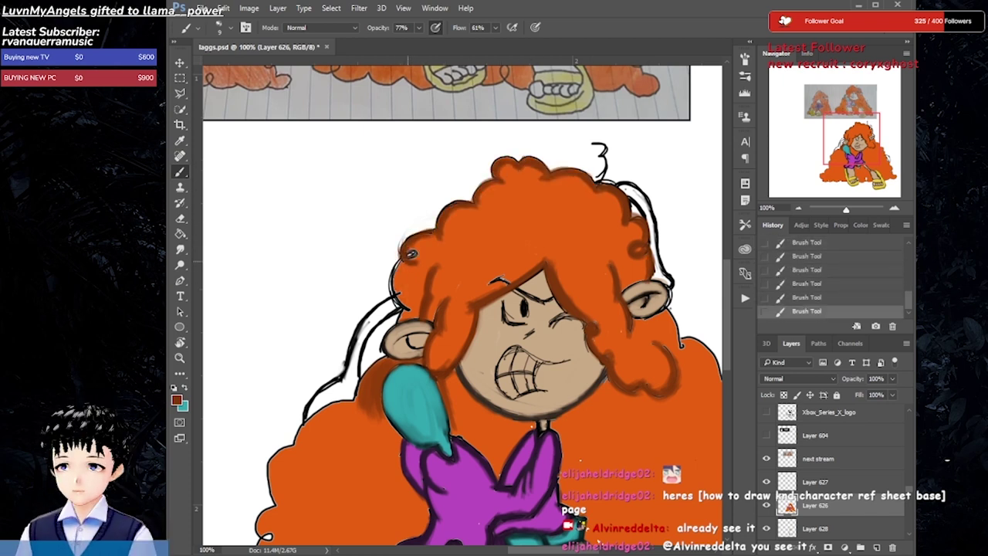
- Stroke a thick dark outline along the hair's right edge, redoing one bad stroke
{"action": "scroll", "coordinate": [402, 317], "scroll_direction": "down", "scroll_amount": 5}
{"action": "scroll", "coordinate": [403, 316], "scroll_direction": "right", "scroll_amount": 3}
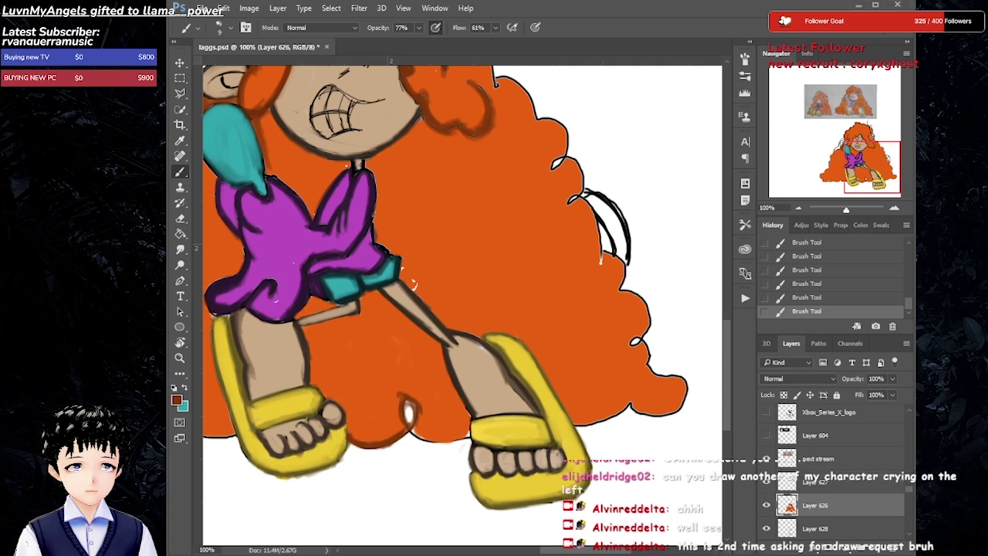
{"action": "scroll", "coordinate": [463, 309], "scroll_direction": "left", "scroll_amount": 3}
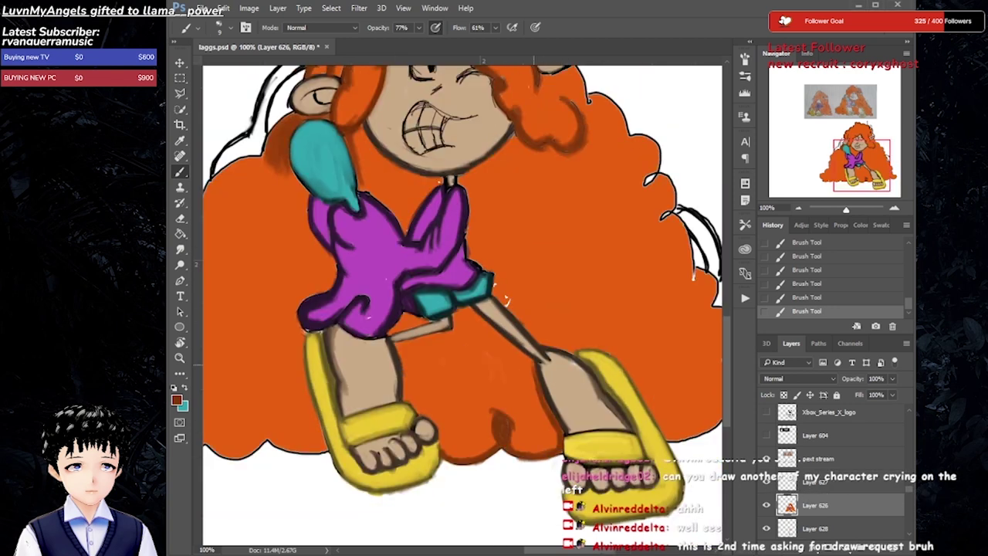
{"action": "scroll", "coordinate": [463, 309], "scroll_direction": "right", "scroll_amount": 3}
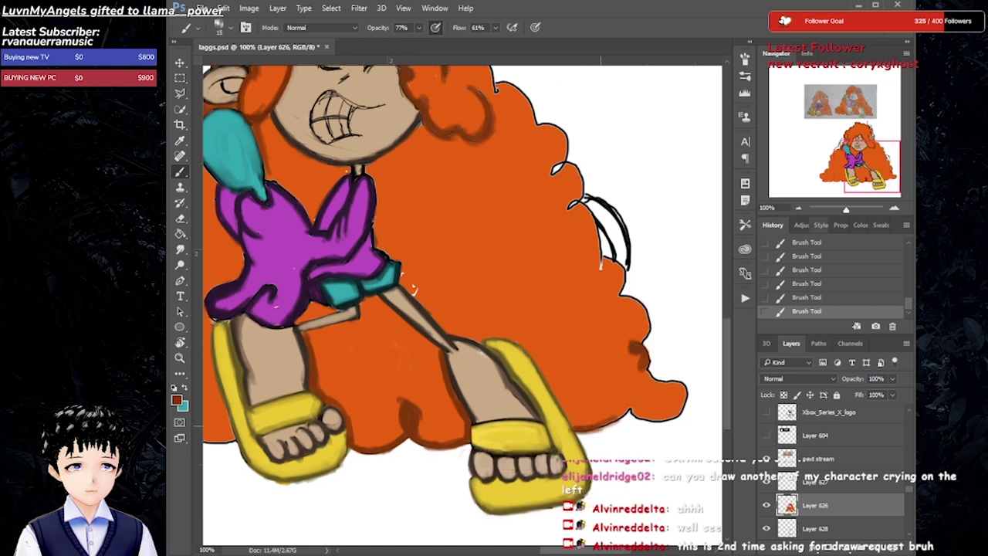
{"action": "key", "text": "e"}
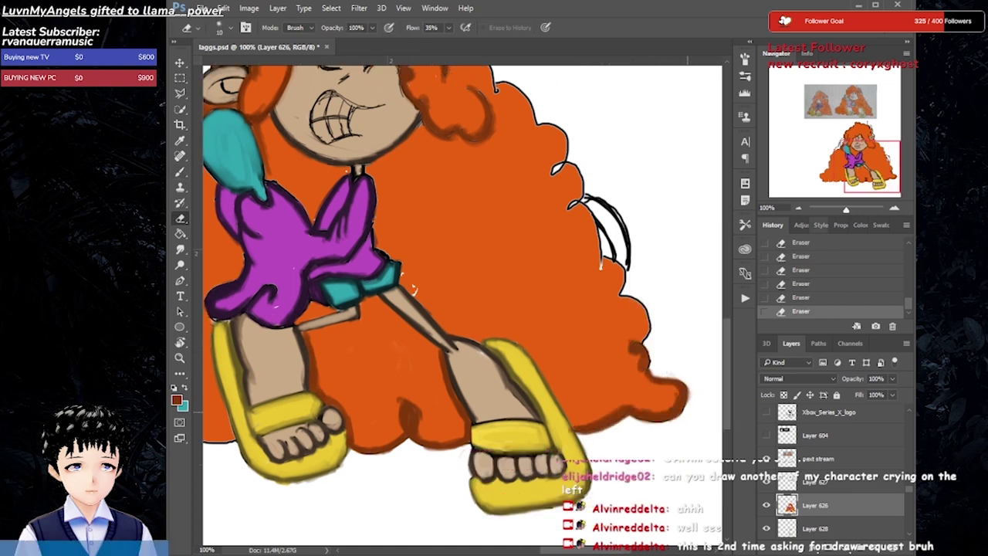
{"action": "key", "text": "b"}
{"action": "mouse_move", "coordinate": [647, 344]}
{"action": "left_mouse_down"}
{"action": "mouse_move", "coordinate": [614, 294]}
{"action": "mouse_move", "coordinate": [583, 208]}
{"action": "left_mouse_up"}
{"action": "scroll", "coordinate": [463, 309], "scroll_direction": "up", "scroll_amount": 3}
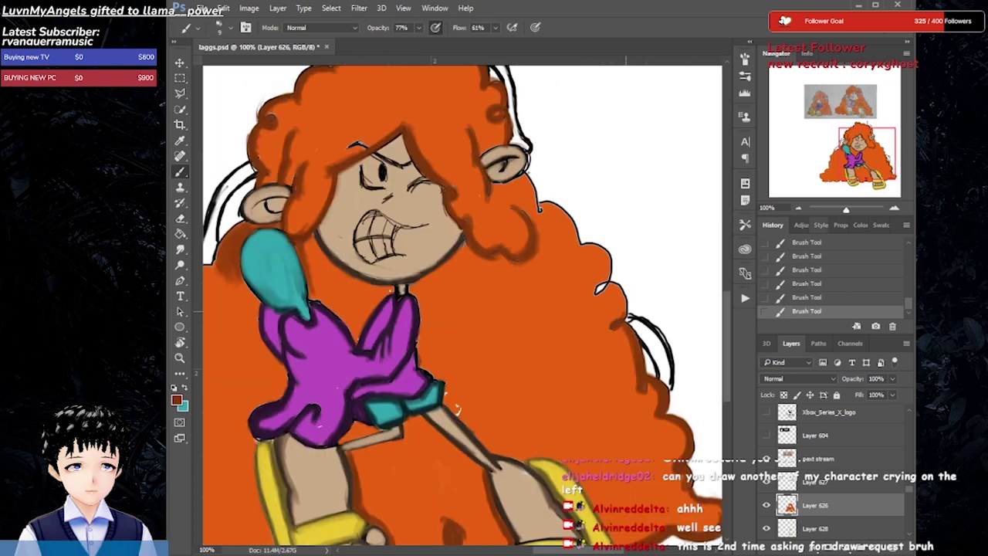
{"action": "key", "text": "ctrl+z"}
{"action": "key", "text": "ctrl+z"}
{"action": "key", "text": "ctrl+z"}
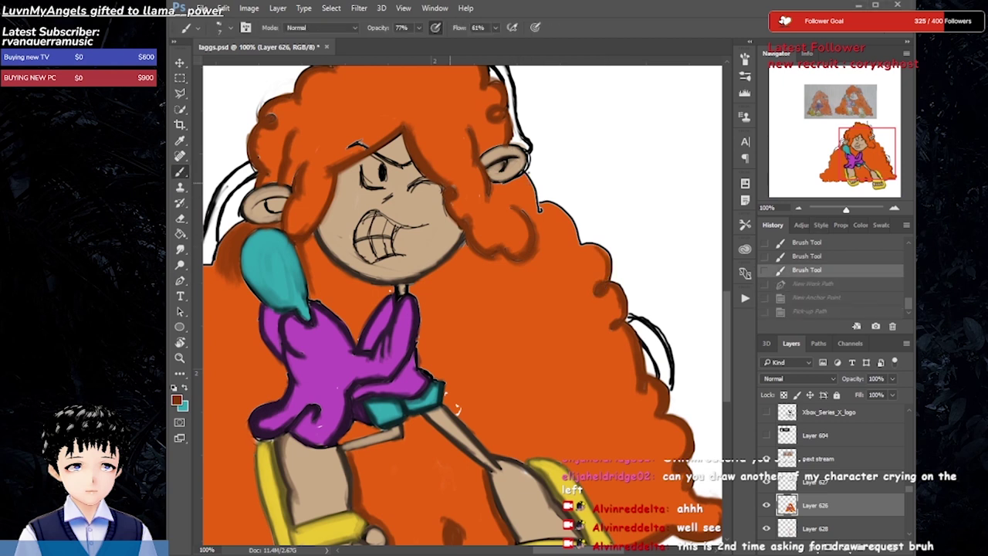
{"action": "left_click_drag", "start_coordinate": [532, 185], "coordinate": [606, 270]}
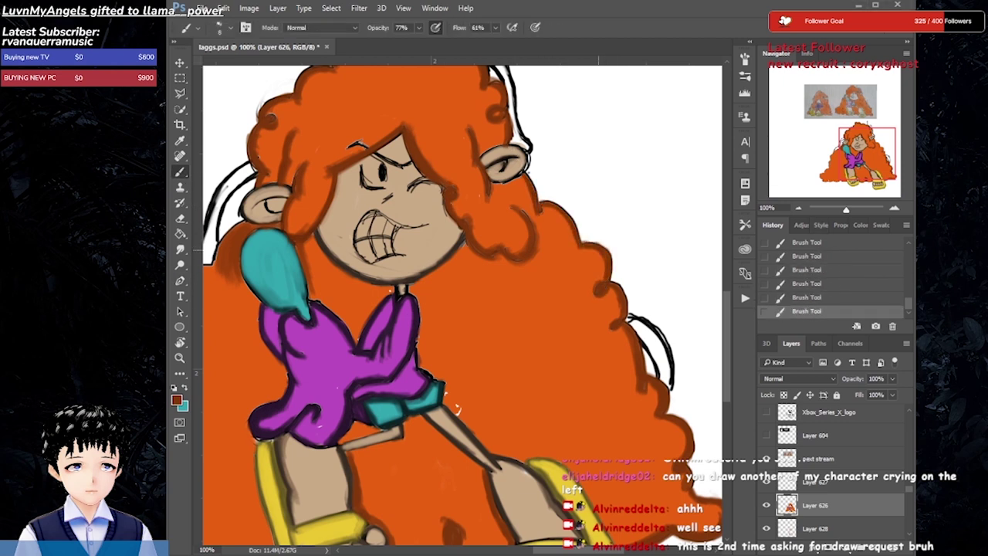
{"action": "left_click_drag", "start_coordinate": [455, 409], "coordinate": [718, 379]}
- Outline the hair's left edge in dark red-brown and touch up the sandal in yellow
{"action": "left_click_drag", "start_coordinate": [502, 146], "coordinate": [390, 282]}
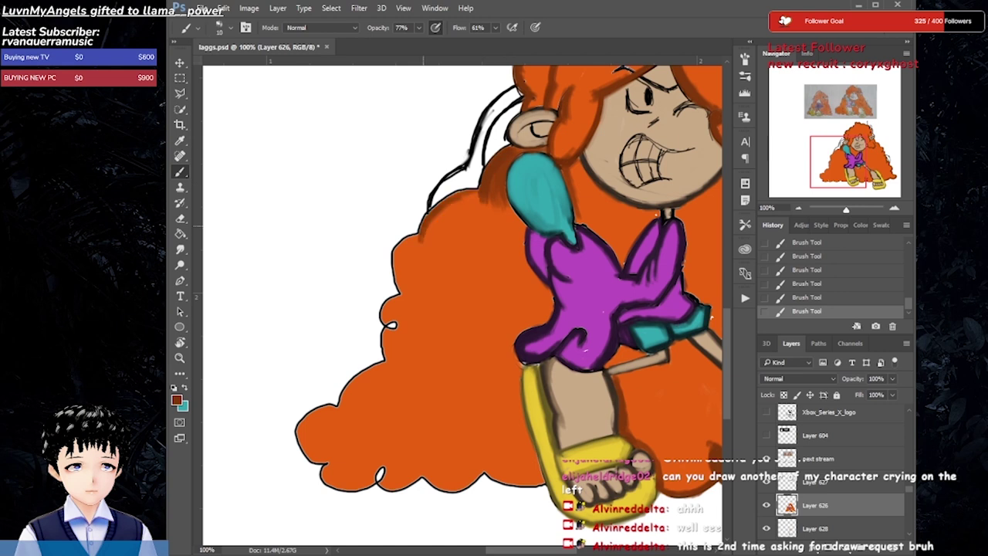
{"action": "mouse_move", "coordinate": [417, 228]}
{"action": "left_mouse_down"}
{"action": "mouse_move", "coordinate": [297, 461]}
{"action": "mouse_move", "coordinate": [460, 494]}
{"action": "mouse_move", "coordinate": [544, 485]}
{"action": "mouse_move", "coordinate": [511, 331]}
{"action": "left_mouse_up"}
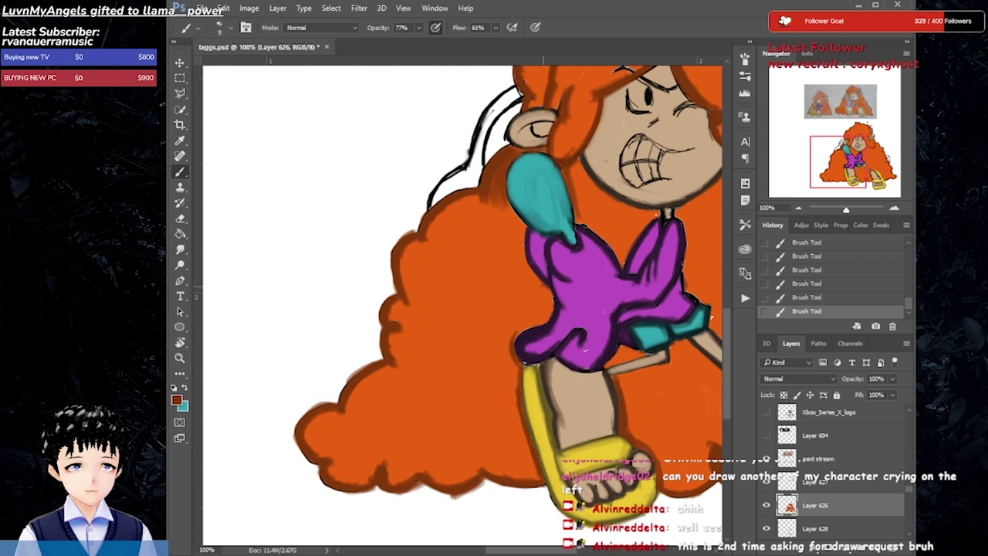
{"action": "left_click_drag", "start_coordinate": [548, 290], "coordinate": [531, 324]}
{"action": "left_click", "coordinate": [530, 363], "text": "alt"}
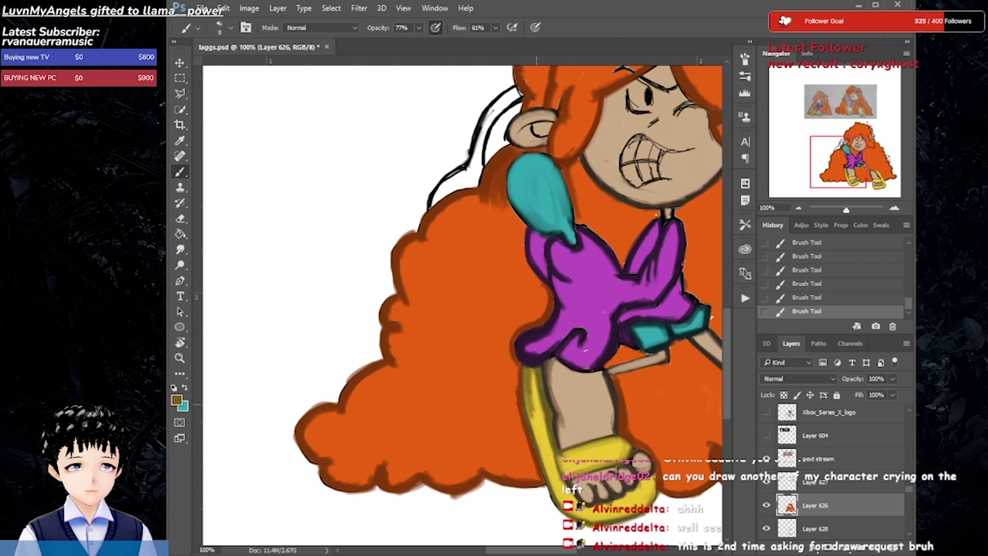
{"action": "left_click_drag", "start_coordinate": [528, 370], "coordinate": [530, 416]}
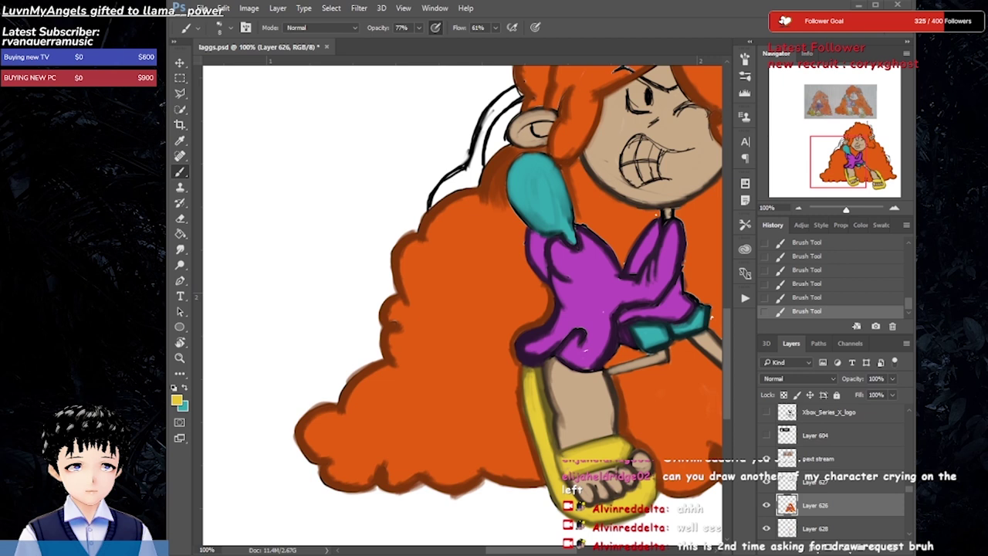
- Touch up small hair marks near the face and cover a stray mark with orange
{"action": "left_click_drag", "start_coordinate": [711, 316], "coordinate": [607, 501]}
{"action": "left_click", "coordinate": [432, 231], "text": "alt"}
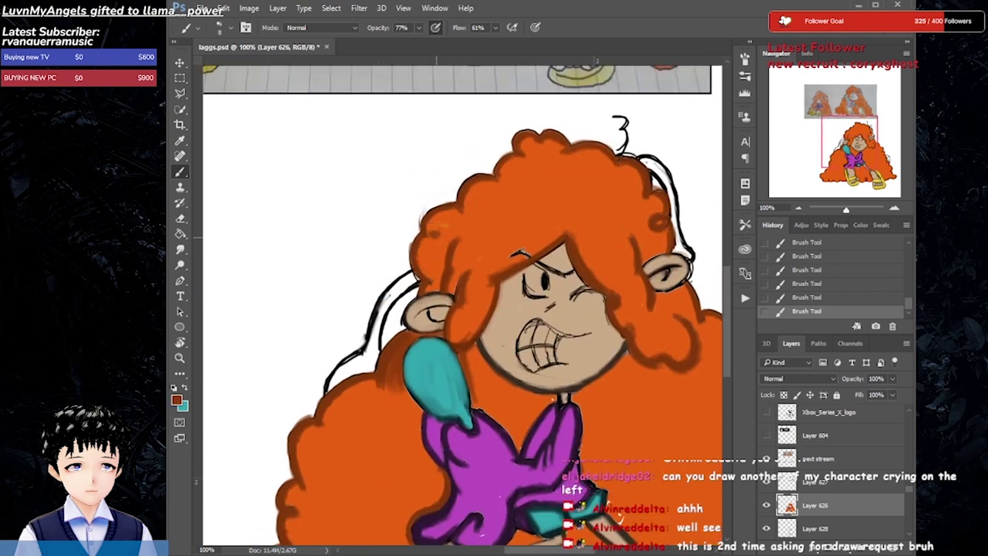
{"action": "key", "text": "ctrl+z"}
{"action": "key", "text": "ctrl+z"}
{"action": "key", "text": "ctrl+z"}
{"action": "key", "text": "ctrl+z"}
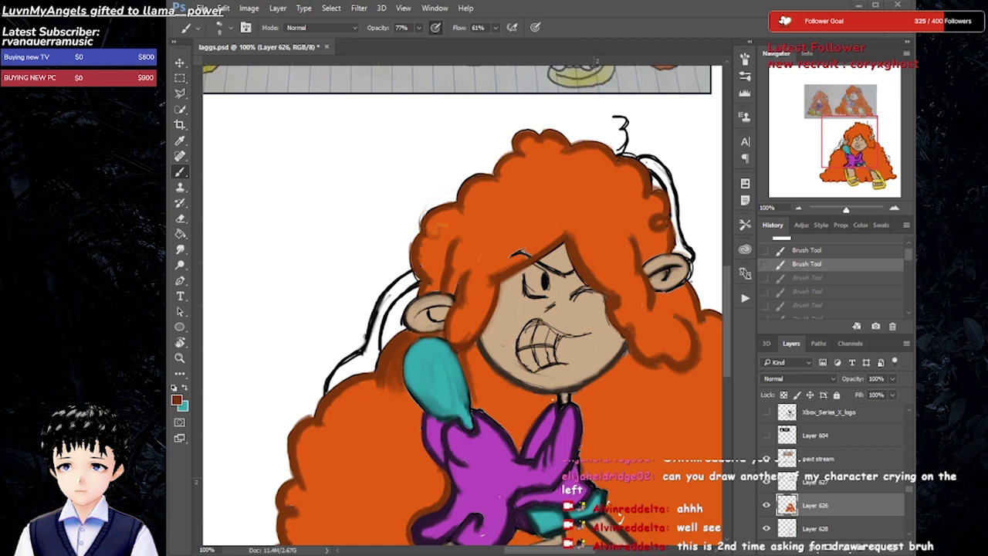
{"action": "left_click_drag", "start_coordinate": [417, 230], "coordinate": [435, 234]}
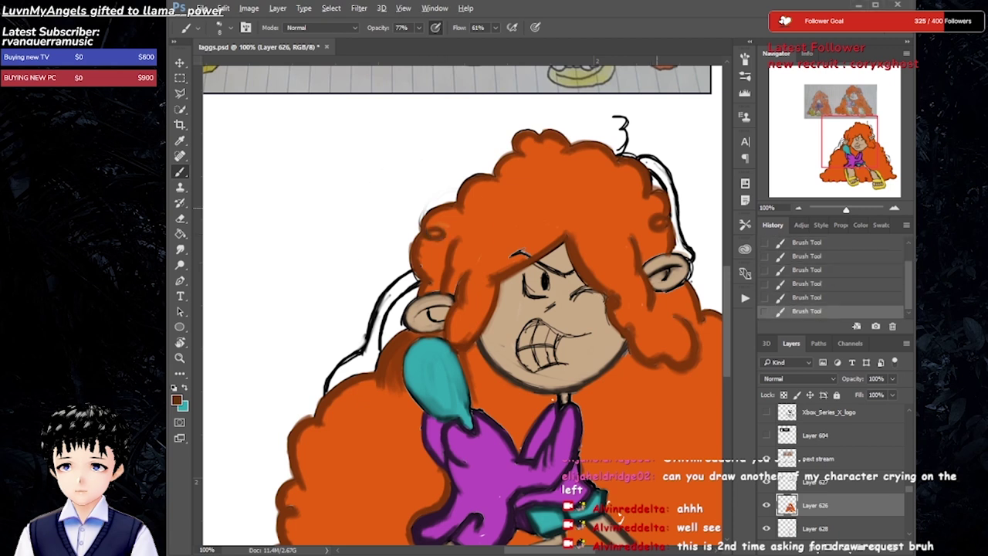
{"action": "left_click_drag", "start_coordinate": [652, 220], "coordinate": [661, 226]}
{"action": "scroll", "coordinate": [463, 309], "scroll_direction": "down", "scroll_amount": 5}
{"action": "key", "text": "ctrl+z"}
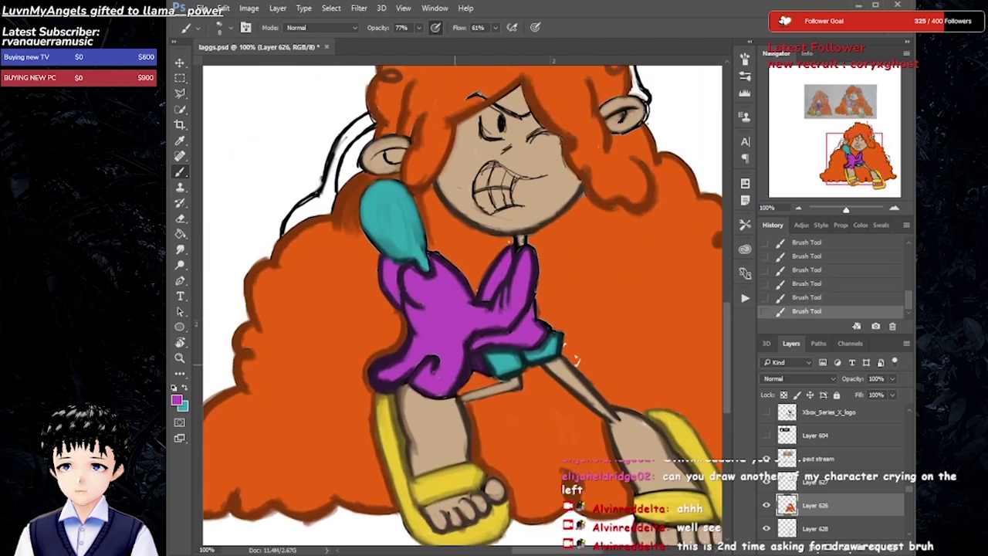
{"action": "key", "text": "ctrl+z"}
{"action": "key", "text": "ctrl+z"}
{"action": "left_click", "coordinate": [575, 363], "text": "alt"}
{"action": "left_click_drag", "start_coordinate": [573, 357], "coordinate": [577, 361]}
- Add magenta along the hair's right and upper-left edges at 91% opacity, and save
{"action": "left_click", "coordinate": [500, 381], "text": "alt"}
{"action": "left_click", "coordinate": [471, 416], "text": "alt"}
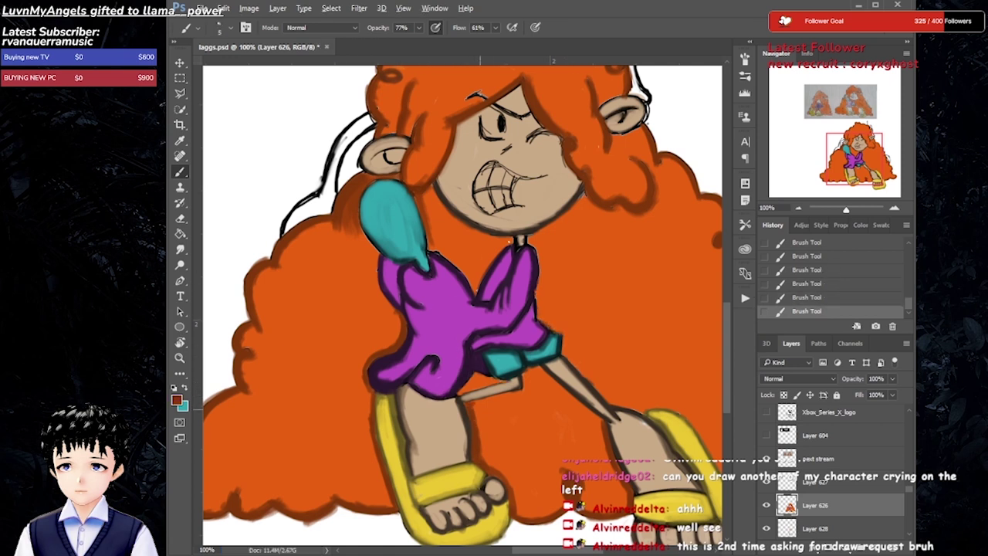
{"action": "key", "text": "ctrl+minus"}
{"action": "left_click", "coordinate": [375, 304], "text": "alt"}
{"action": "key", "text": "9"}
{"action": "key", "text": "1"}
{"action": "key", "text": "ctrl+s"}
{"action": "left_click_drag", "start_coordinate": [630, 317], "coordinate": [656, 361]}
{"action": "left_click_drag", "start_coordinate": [372, 221], "coordinate": [329, 287]}
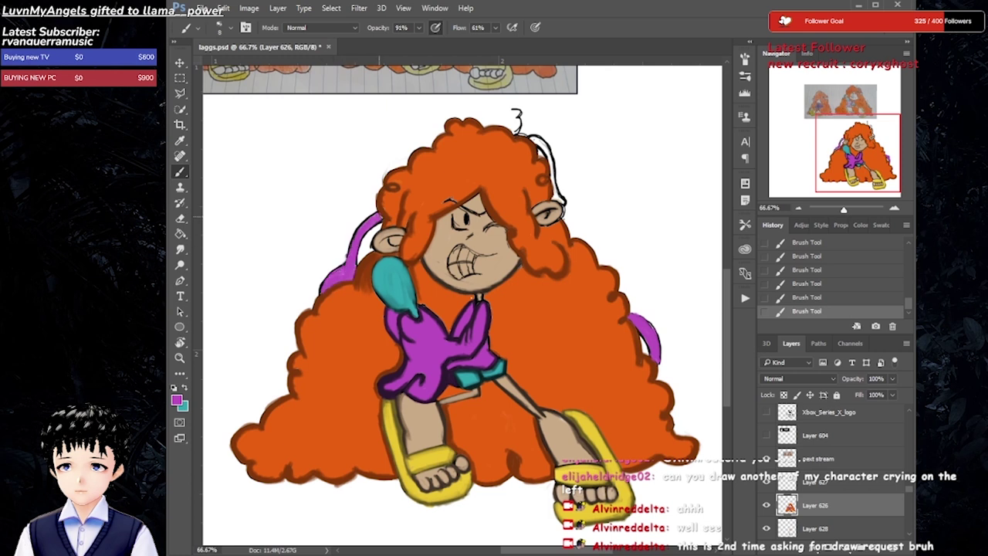
- Repaint the face and ear in skin beige
{"action": "left_click", "coordinate": [319, 287], "text": "alt"}
{"action": "key", "text": "e"}
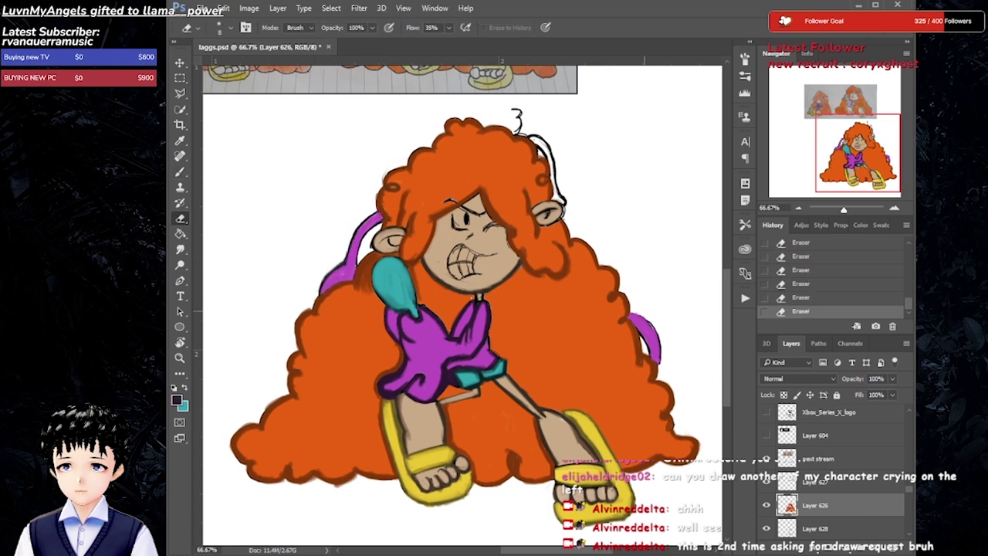
{"action": "key", "text": "b"}
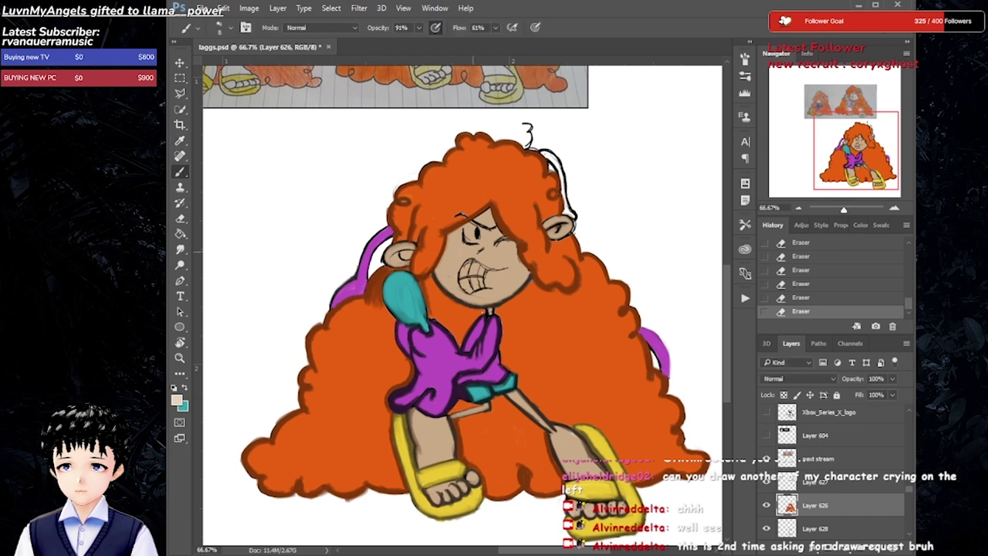
{"action": "left_click_drag", "start_coordinate": [473, 215], "coordinate": [511, 288]}
{"action": "left_click_drag", "start_coordinate": [388, 255], "coordinate": [417, 244]}
{"action": "left_click_drag", "start_coordinate": [545, 219], "coordinate": [569, 231]}
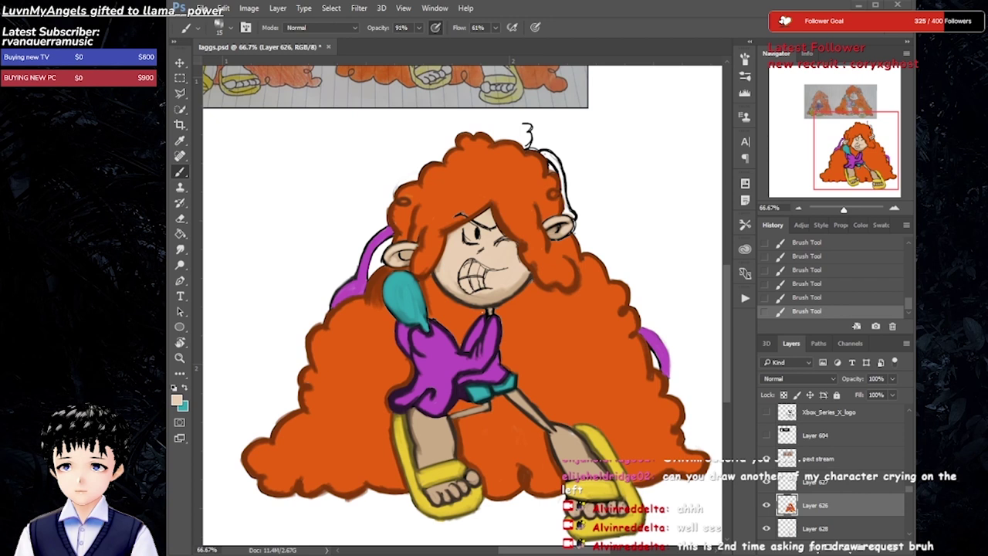
{"action": "key", "text": "ctrl+plus"}
{"action": "key", "text": "ctrl+plus"}
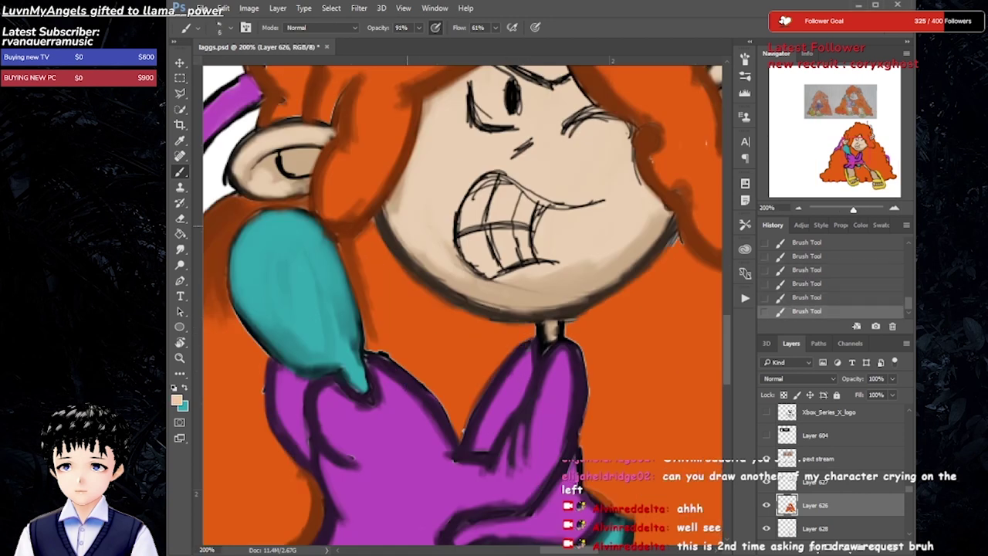
- Paint white over the girl's teeth
{"action": "left_click_drag", "start_coordinate": [463, 231], "coordinate": [526, 444]}
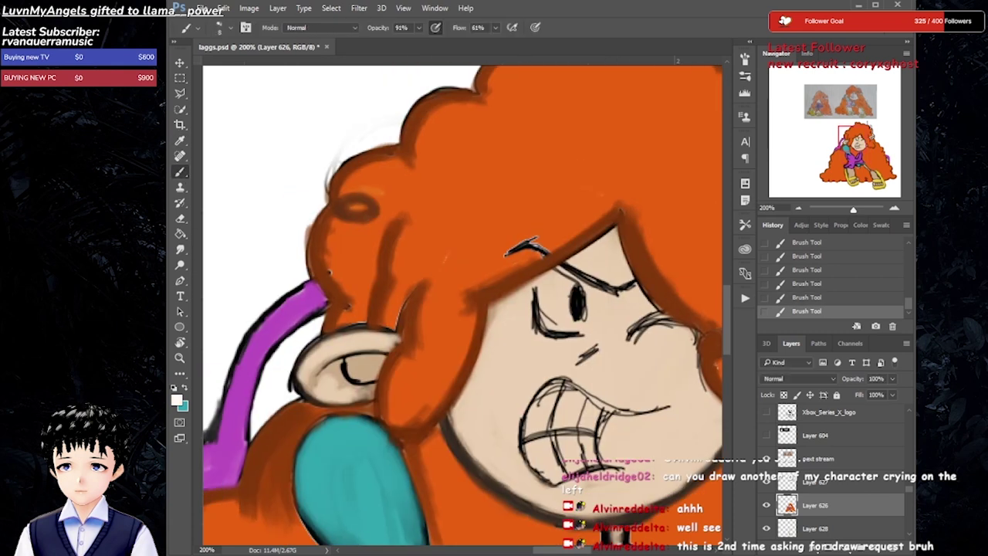
{"action": "key", "text": "alt+bracketleft"}
{"action": "key", "text": "alt+bracketright"}
{"action": "key", "text": "alt+bracketleft"}
{"action": "left_click_drag", "start_coordinate": [533, 401], "coordinate": [594, 463]}
{"action": "left_click_drag", "start_coordinate": [556, 386], "coordinate": [548, 479]}
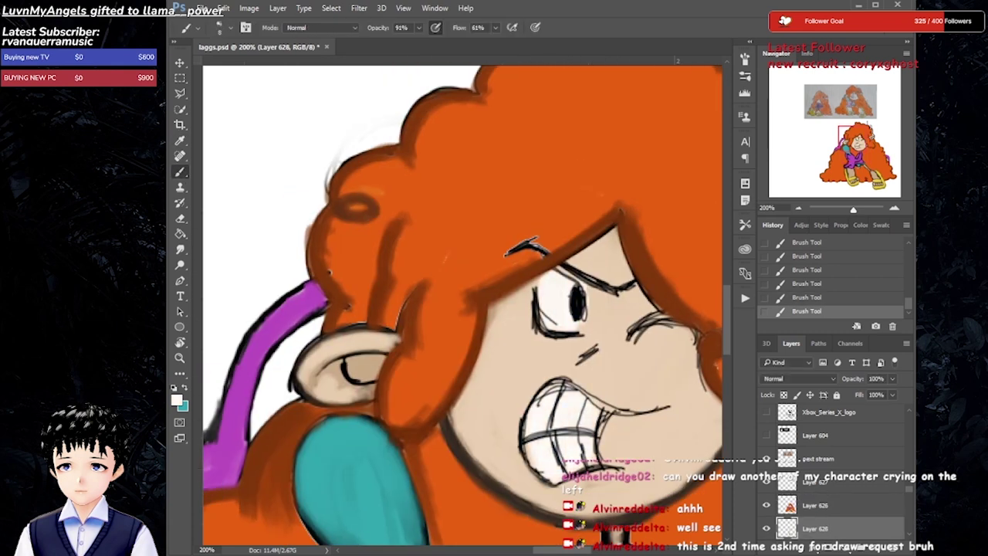
{"action": "key", "text": "alt+bracketright"}
{"action": "key", "text": "x"}
- Redraw both eyes and the left eyebrow in bold black at 100% opacity
{"action": "left_click_drag", "start_coordinate": [463, 309], "coordinate": [453, 331]}
{"action": "key", "text": "0"}
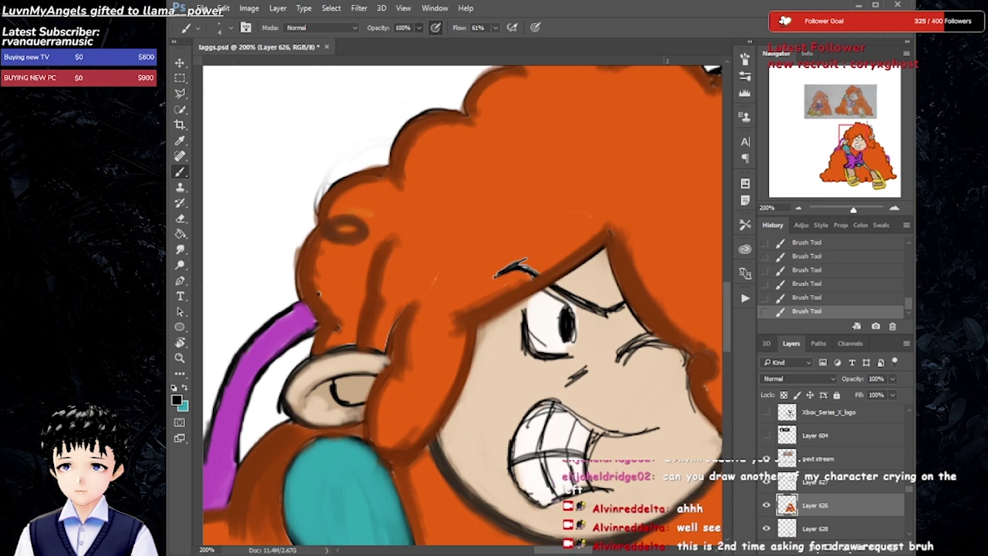
{"action": "left_click_drag", "start_coordinate": [619, 357], "coordinate": [687, 357]}
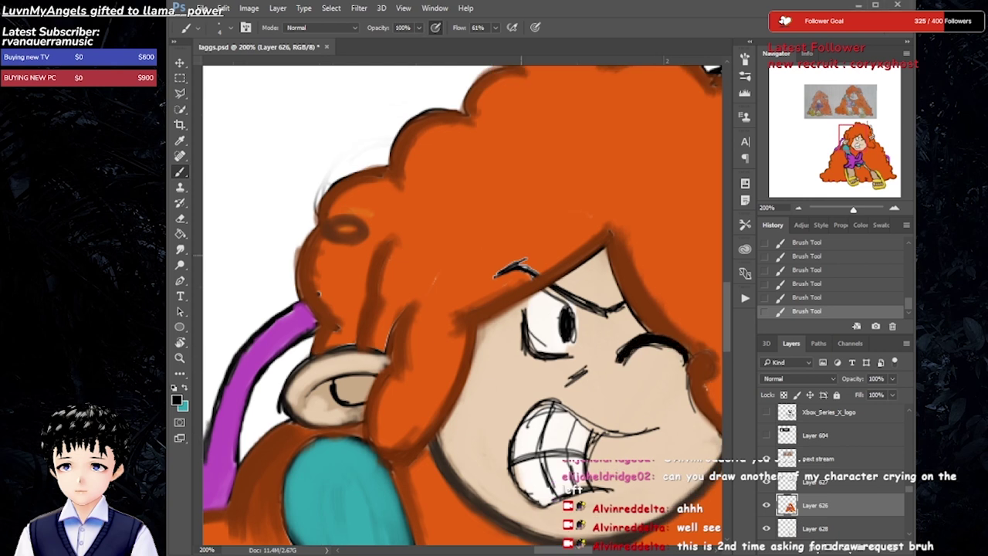
{"action": "mouse_move", "coordinate": [494, 275]}
{"action": "left_mouse_down"}
{"action": "mouse_move", "coordinate": [621, 305]}
{"action": "mouse_move", "coordinate": [572, 342]}
{"action": "left_mouse_up"}
{"action": "left_click_drag", "start_coordinate": [525, 310], "coordinate": [571, 355]}
- Ink the nose line, mouth outline, upper lip and tooth grid in black
{"action": "left_click_drag", "start_coordinate": [572, 382], "coordinate": [588, 369]}
{"action": "mouse_move", "coordinate": [552, 400]}
{"action": "left_mouse_down"}
{"action": "mouse_move", "coordinate": [514, 463]}
{"action": "mouse_move", "coordinate": [655, 433]}
{"action": "left_mouse_up"}
{"action": "mouse_move", "coordinate": [513, 467]}
{"action": "left_mouse_down"}
{"action": "mouse_move", "coordinate": [556, 505]}
{"action": "mouse_move", "coordinate": [583, 457]}
{"action": "left_mouse_up"}
{"action": "left_click_drag", "start_coordinate": [594, 432], "coordinate": [587, 486]}
{"action": "mouse_move", "coordinate": [571, 413]}
{"action": "left_mouse_down"}
{"action": "mouse_move", "coordinate": [571, 486]}
{"action": "mouse_move", "coordinate": [657, 430]}
{"action": "left_mouse_up"}
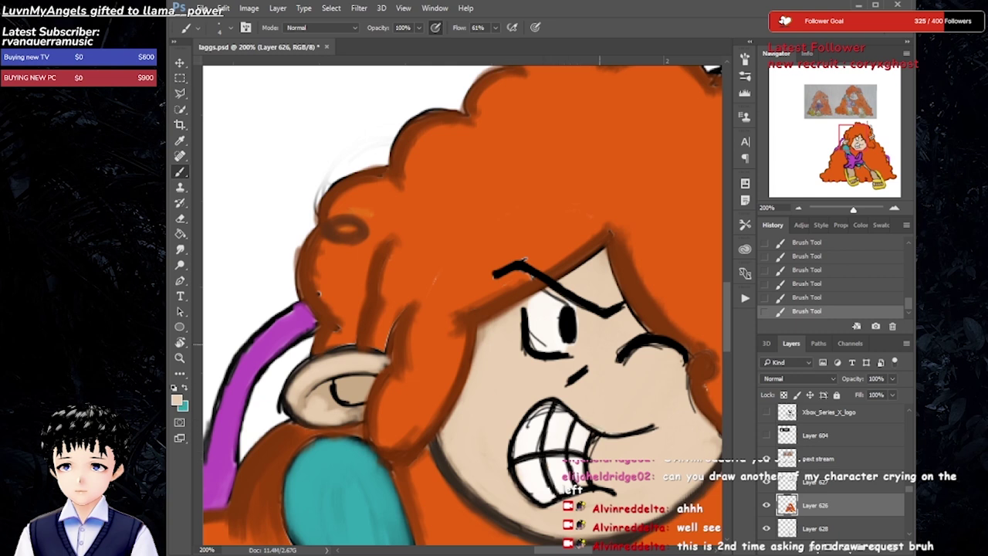
{"action": "left_click_drag", "start_coordinate": [618, 347], "coordinate": [690, 409]}
- Clean up the teeth, cheek and left eye with white, then save laggs.psd
{"action": "left_click", "coordinate": [540, 413], "text": "alt"}
{"action": "mouse_move", "coordinate": [529, 405]}
{"action": "left_mouse_down"}
{"action": "mouse_move", "coordinate": [552, 428]}
{"action": "mouse_move", "coordinate": [515, 455]}
{"action": "left_mouse_up"}
{"action": "left_click_drag", "start_coordinate": [598, 436], "coordinate": [575, 485]}
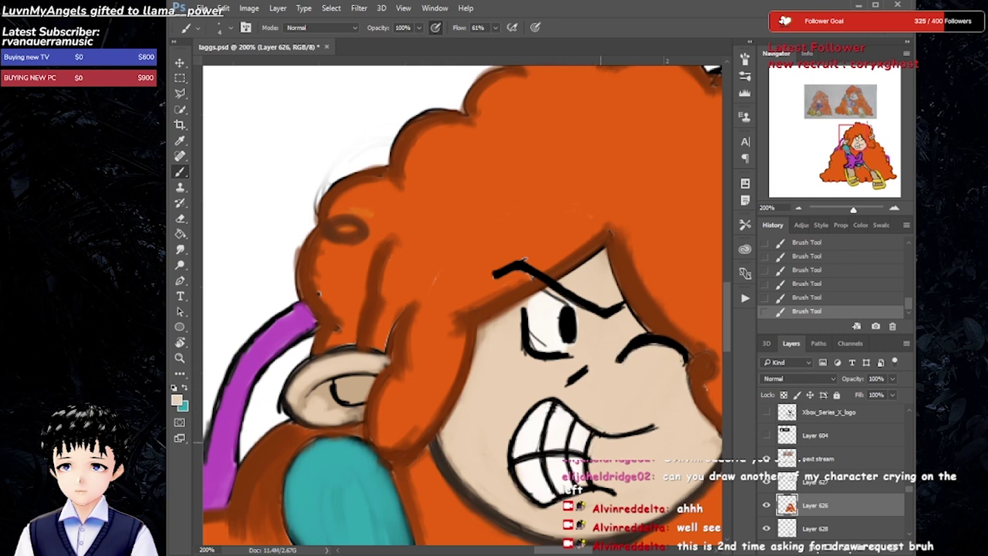
{"action": "left_click_drag", "start_coordinate": [529, 332], "coordinate": [546, 352]}
{"action": "mouse_move", "coordinate": [536, 292]}
{"action": "left_mouse_down"}
{"action": "mouse_move", "coordinate": [560, 334]}
{"action": "mouse_move", "coordinate": [537, 360]}
{"action": "left_mouse_up"}
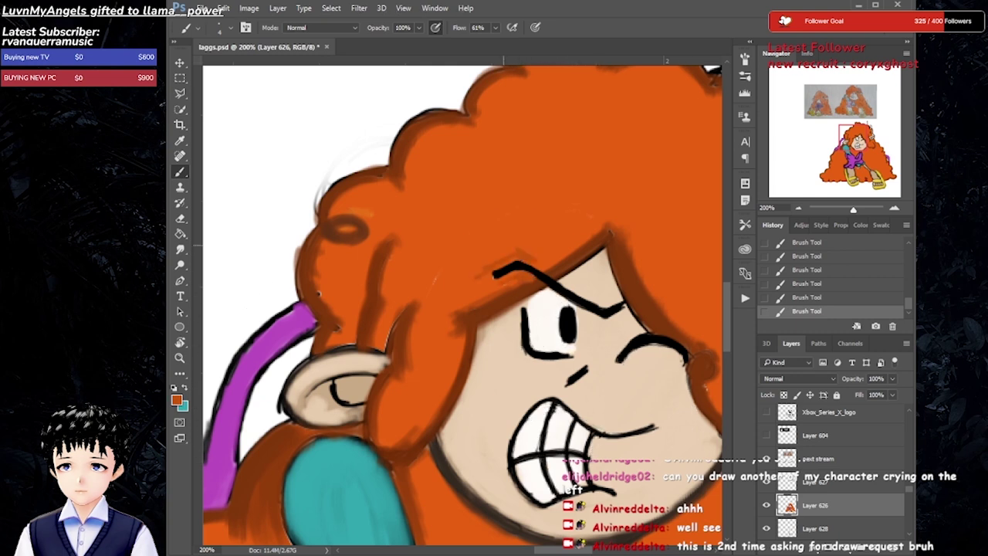
{"action": "key", "text": "ctrl+s"}
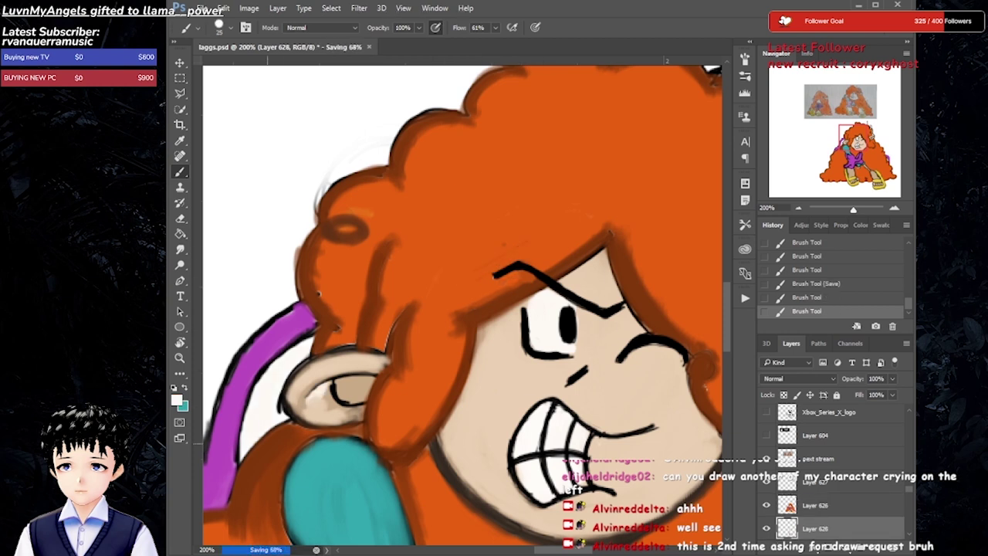
{"action": "key", "text": "ctrl+minus"}
{"action": "key", "text": "ctrl+minus"}
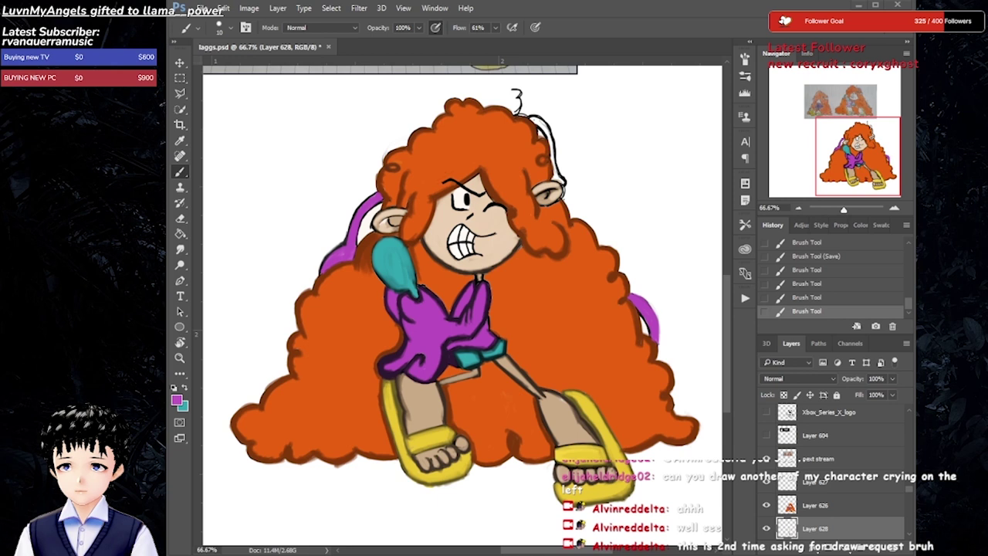
- Tidy the right hair edge by painting purple and lightly erasing
{"action": "key", "text": "ctrl+s"}
{"action": "scroll", "coordinate": [503, 200], "scroll_direction": "up", "scroll_amount": 2}
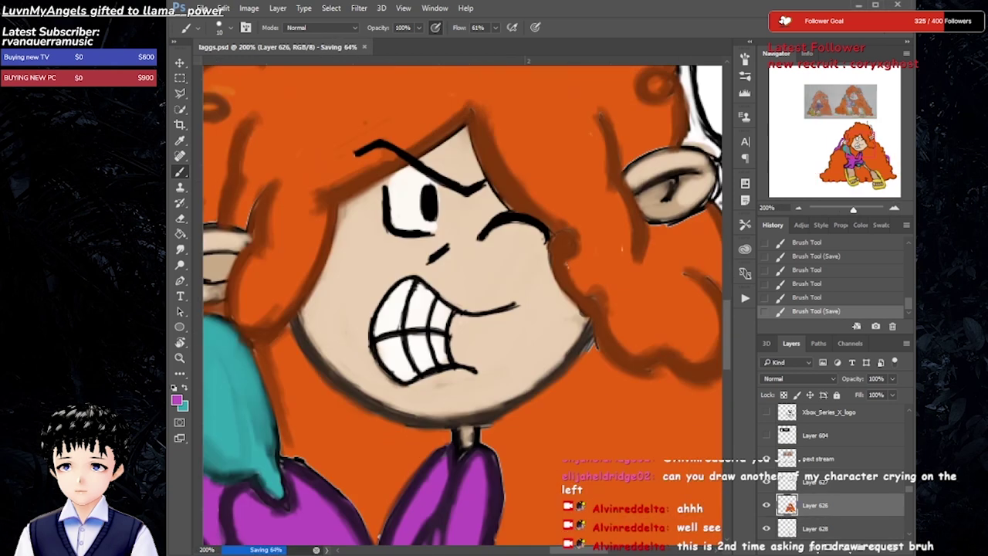
{"action": "scroll", "coordinate": [463, 309], "scroll_direction": "up", "scroll_amount": 5}
{"action": "left_click_drag", "start_coordinate": [517, 280], "coordinate": [610, 463]}
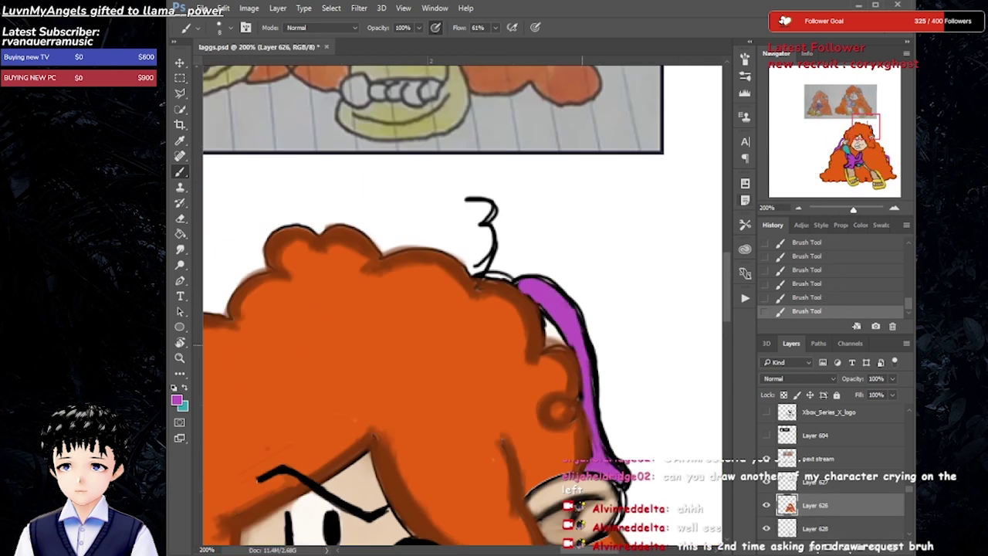
{"action": "key", "text": "e"}
{"action": "left_click_drag", "start_coordinate": [621, 491], "coordinate": [621, 528]}
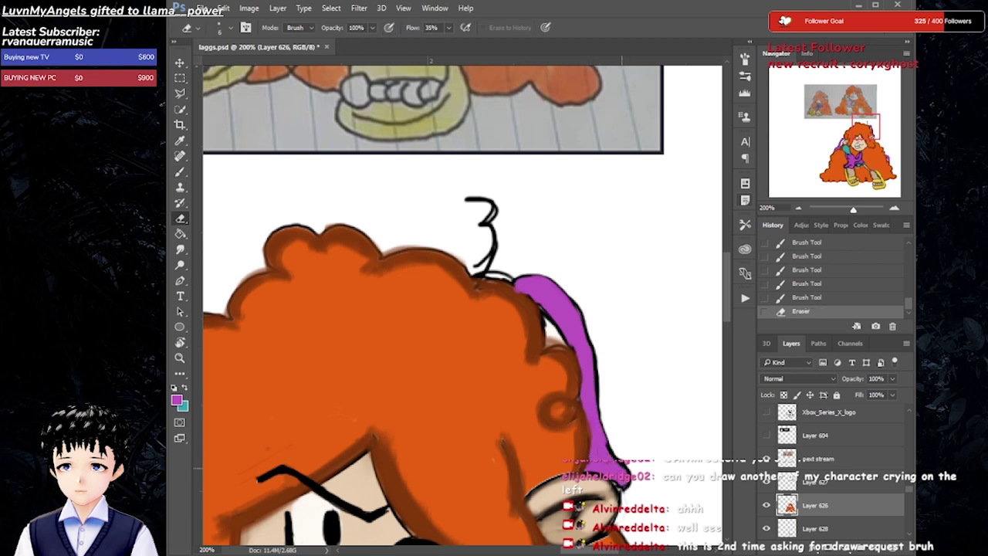
{"action": "key", "text": "b"}
- Merge the drawing's layers, move the angry girl left and the reference photo right
{"action": "key", "text": "ctrl+0"}
{"action": "key", "text": "ctrl+s"}
{"action": "key", "text": "ctrl+e"}
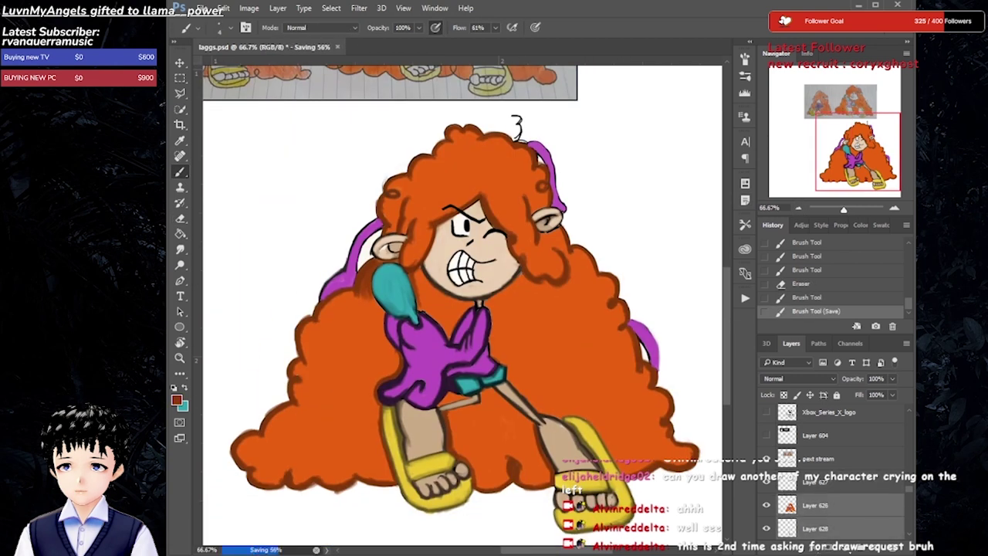
{"action": "key", "text": "ctrl+t"}
{"action": "key", "text": "Return"}
{"action": "key", "text": "v"}
{"action": "left_click_drag", "start_coordinate": [501, 371], "coordinate": [309, 247]}
{"action": "left_click_drag", "start_coordinate": [463, 139], "coordinate": [571, 166]}
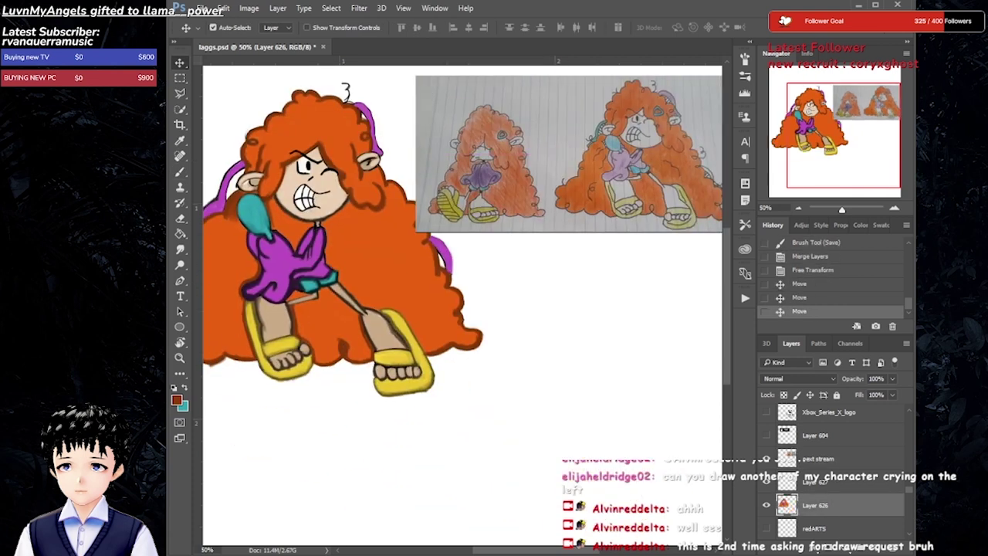
- Add new empty Layer 629 ready for painting in black with the Brush
{"action": "key", "text": "ctrl+shift+alt+n"}
{"action": "key", "text": "ctrl+shift+alt+n"}
{"action": "key", "text": "b"}
{"action": "key", "text": "x"}
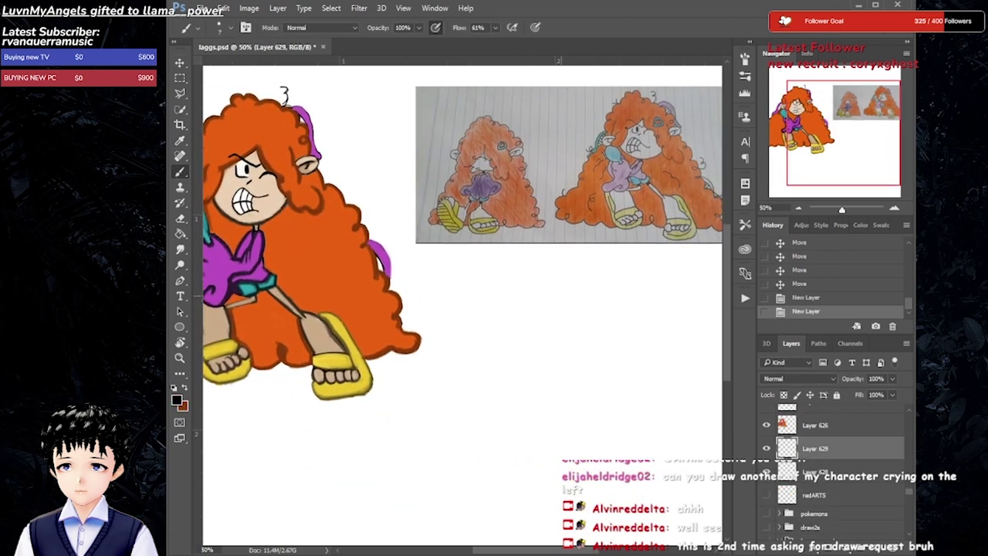
- Sketch the new girl's round head with inner strokes, erasing part of the lower stroke
{"action": "mouse_move", "coordinate": [591, 324]}
{"action": "left_mouse_down"}
{"action": "mouse_move", "coordinate": [525, 347]}
{"action": "mouse_move", "coordinate": [587, 359]}
{"action": "left_mouse_up"}
{"action": "key", "text": "ctrl+plus"}
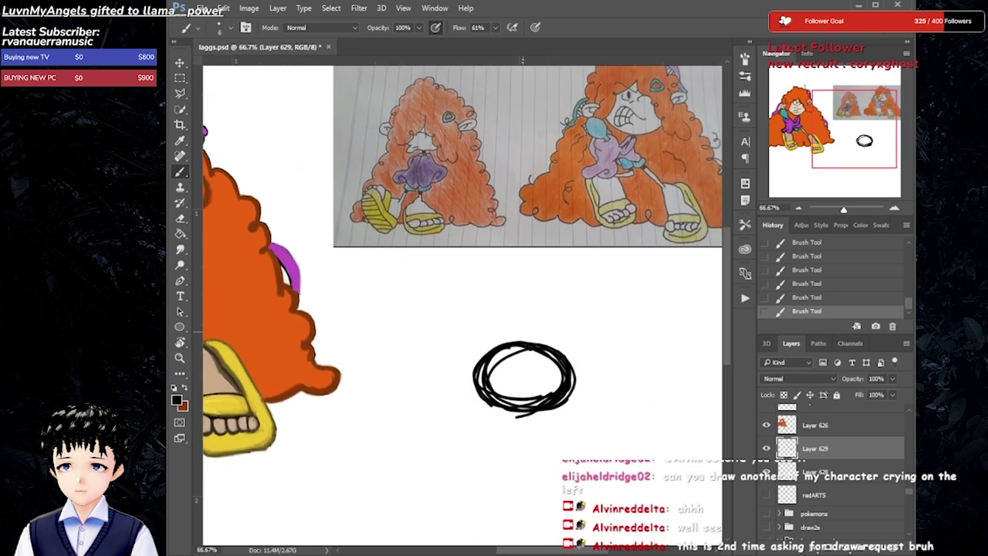
{"action": "mouse_move", "coordinate": [525, 329]}
{"action": "left_mouse_down"}
{"action": "mouse_move", "coordinate": [510, 370]}
{"action": "mouse_move", "coordinate": [480, 395]}
{"action": "left_mouse_up"}
{"action": "mouse_move", "coordinate": [528, 355]}
{"action": "left_mouse_down"}
{"action": "mouse_move", "coordinate": [571, 425]}
{"action": "mouse_move", "coordinate": [595, 421]}
{"action": "left_mouse_up"}
{"action": "key", "text": "e"}
{"action": "left_click_drag", "start_coordinate": [490, 398], "coordinate": [548, 401]}
{"action": "key", "text": "b"}
- Add dark strokes beneath the head and erase parts of the head sketch
{"action": "mouse_move", "coordinate": [480, 417]}
{"action": "left_mouse_down"}
{"action": "mouse_move", "coordinate": [524, 408]}
{"action": "mouse_move", "coordinate": [522, 400]}
{"action": "mouse_move", "coordinate": [542, 413]}
{"action": "mouse_move", "coordinate": [549, 395]}
{"action": "left_mouse_up"}
{"action": "key", "text": "e"}
{"action": "left_click_drag", "start_coordinate": [475, 347], "coordinate": [513, 390]}
{"action": "left_click_drag", "start_coordinate": [533, 344], "coordinate": [575, 406]}
{"action": "key", "text": "b"}
{"action": "mouse_move", "coordinate": [498, 417]}
{"action": "left_mouse_down"}
{"action": "mouse_move", "coordinate": [540, 413]}
{"action": "mouse_move", "coordinate": [528, 426]}
{"action": "left_mouse_up"}
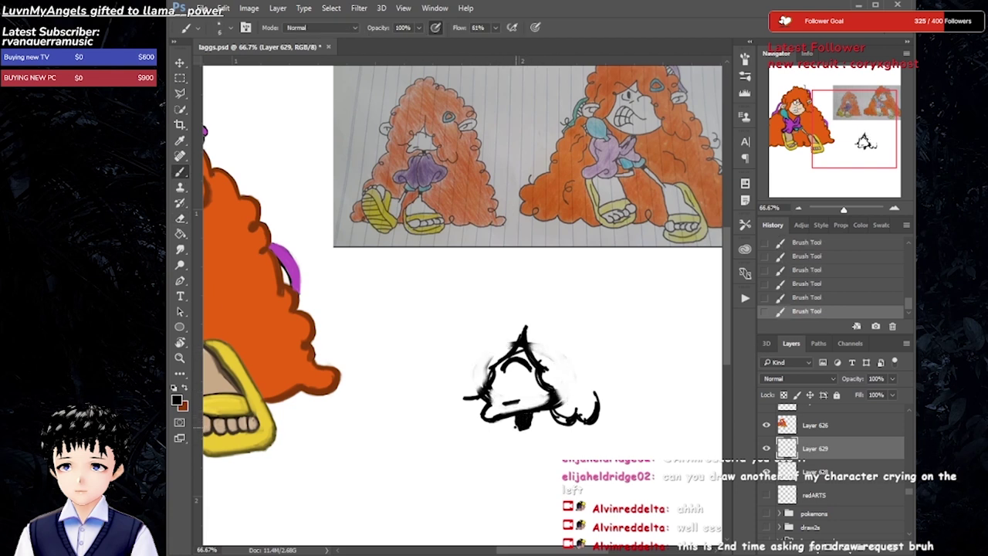
{"action": "scroll", "coordinate": [463, 308], "scroll_direction": "down", "scroll_amount": 2}
- Draw the body's long vertical lines, lower loop and right-side stroke with a larger brush
{"action": "left_click_drag", "start_coordinate": [527, 386], "coordinate": [531, 444]}
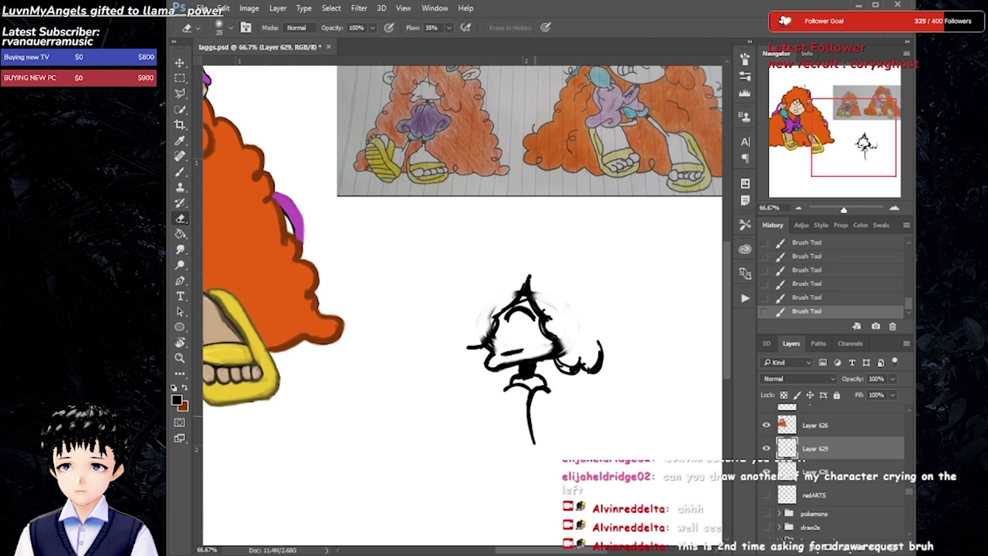
{"action": "key", "text": "ctrl+z"}
{"action": "key", "text": "ctrl+z"}
{"action": "key", "text": "bracketright"}
{"action": "key", "text": "bracketright"}
{"action": "left_click_drag", "start_coordinate": [525, 389], "coordinate": [531, 490]}
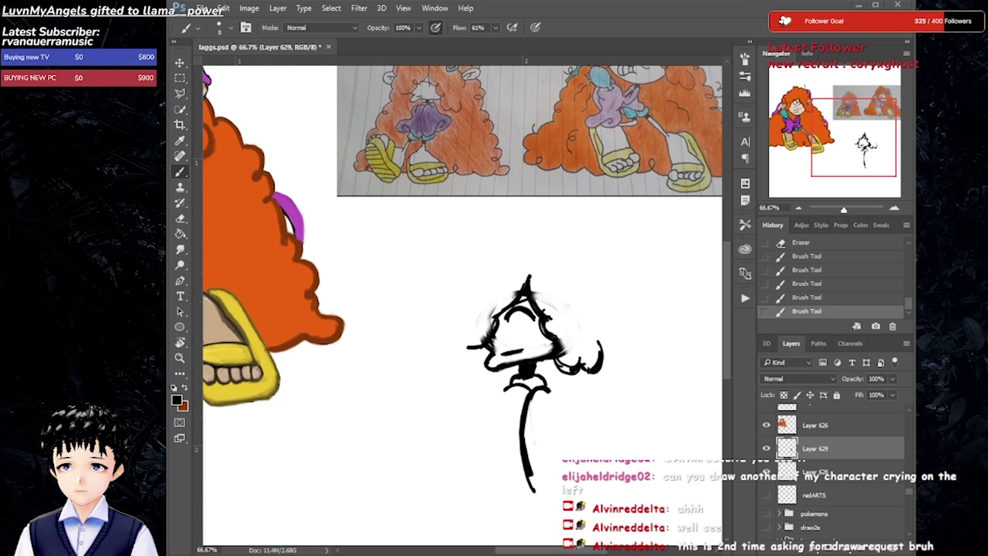
{"action": "left_click_drag", "start_coordinate": [528, 473], "coordinate": [538, 500]}
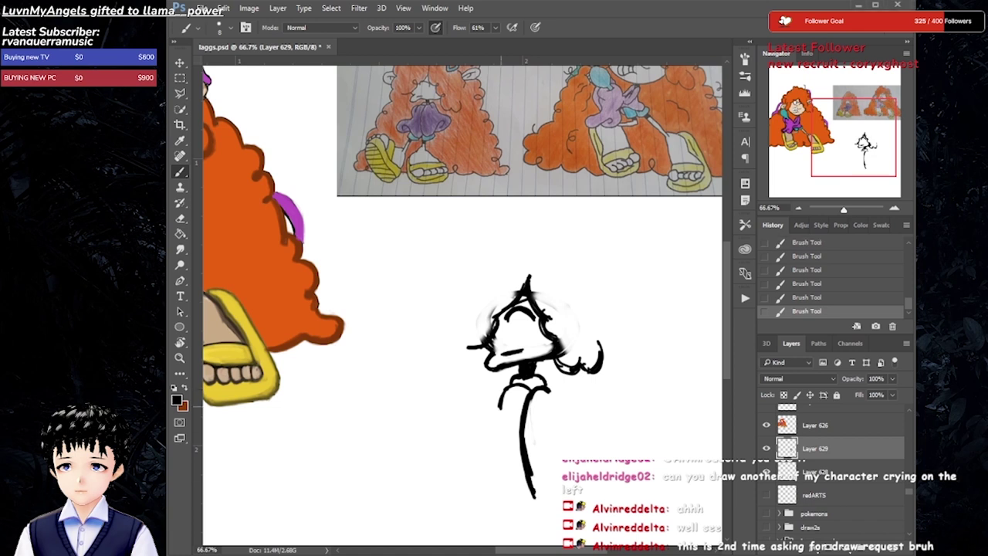
{"action": "mouse_move", "coordinate": [502, 386]}
{"action": "left_mouse_down"}
{"action": "mouse_move", "coordinate": [485, 426]}
{"action": "mouse_move", "coordinate": [540, 511]}
{"action": "left_mouse_up"}
{"action": "left_click_drag", "start_coordinate": [610, 401], "coordinate": [567, 494]}
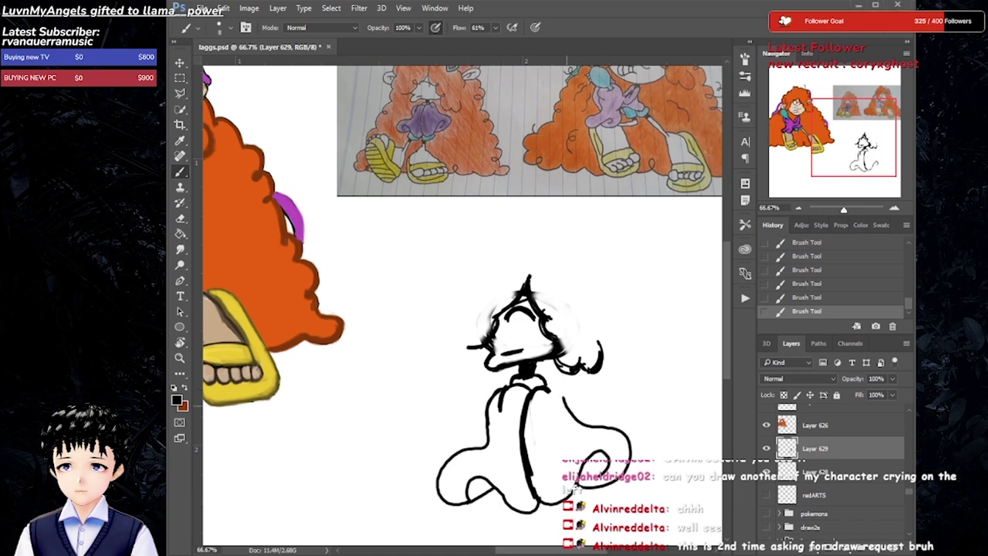
- Squash the figure shorter with Free Transform, then try and undo a first foot
{"action": "key", "text": "ctrl+t"}
{"action": "mouse_move", "coordinate": [516, 514]}
{"action": "left_mouse_down"}
{"action": "mouse_move", "coordinate": [515, 450]}
{"action": "mouse_move", "coordinate": [555, 444]}
{"action": "mouse_move", "coordinate": [482, 493]}
{"action": "mouse_move", "coordinate": [460, 487]}
{"action": "mouse_move", "coordinate": [492, 522]}
{"action": "left_mouse_up"}
{"action": "key", "text": "Return"}
{"action": "mouse_move", "coordinate": [451, 480]}
{"action": "left_mouse_down"}
{"action": "mouse_move", "coordinate": [430, 470]}
{"action": "mouse_move", "coordinate": [491, 539]}
{"action": "left_mouse_up"}
{"action": "left_click_drag", "start_coordinate": [410, 503], "coordinate": [437, 489]}
{"action": "left_click_drag", "start_coordinate": [437, 532], "coordinate": [487, 510]}
{"action": "left_click_drag", "start_coordinate": [417, 480], "coordinate": [431, 470]}
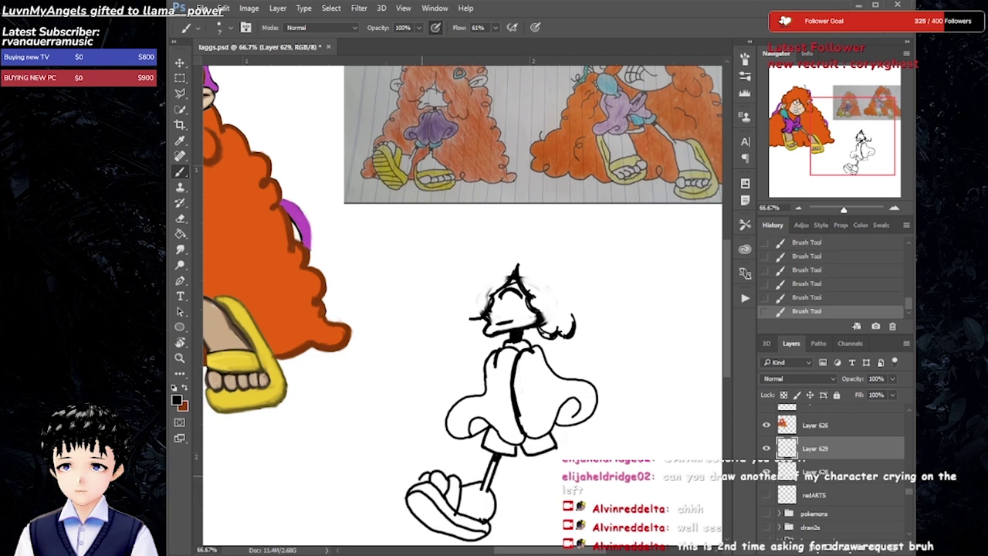
{"action": "key", "text": "ctrl+z"}
{"action": "key", "text": "ctrl+z"}
{"action": "key", "text": "ctrl+z"}
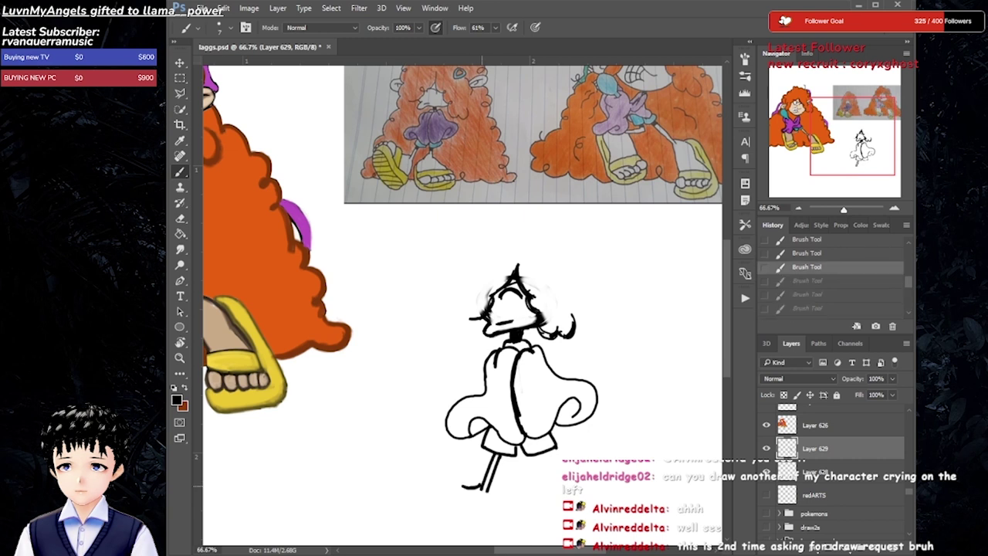
- Extend the legs and draw two chunky sandals with toes and a strap
{"action": "left_click_drag", "start_coordinate": [488, 491], "coordinate": [484, 528]}
{"action": "mouse_move", "coordinate": [462, 488]}
{"action": "left_mouse_down"}
{"action": "mouse_move", "coordinate": [463, 503]}
{"action": "mouse_move", "coordinate": [407, 541]}
{"action": "left_mouse_up"}
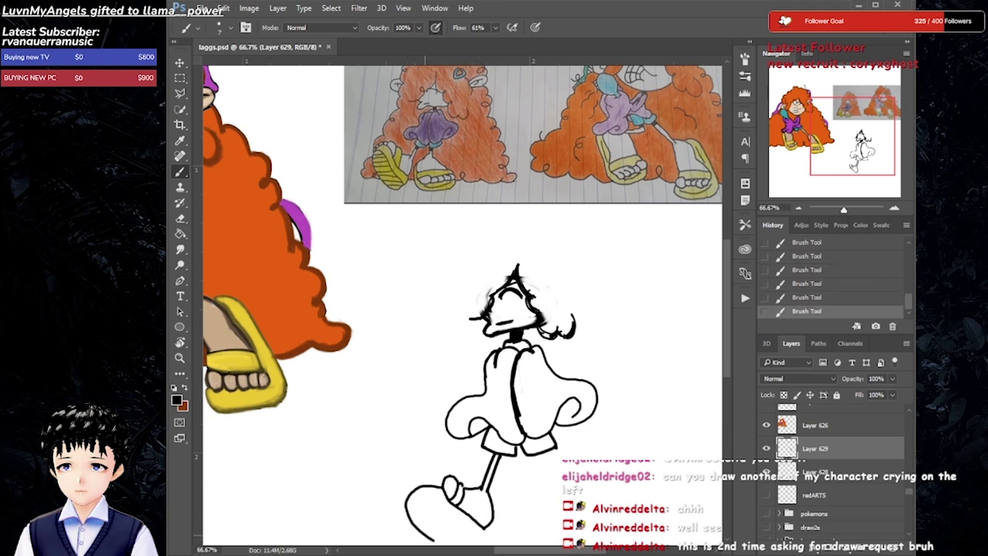
{"action": "left_click_drag", "start_coordinate": [464, 444], "coordinate": [498, 513]}
{"action": "left_click_drag", "start_coordinate": [433, 455], "coordinate": [513, 510]}
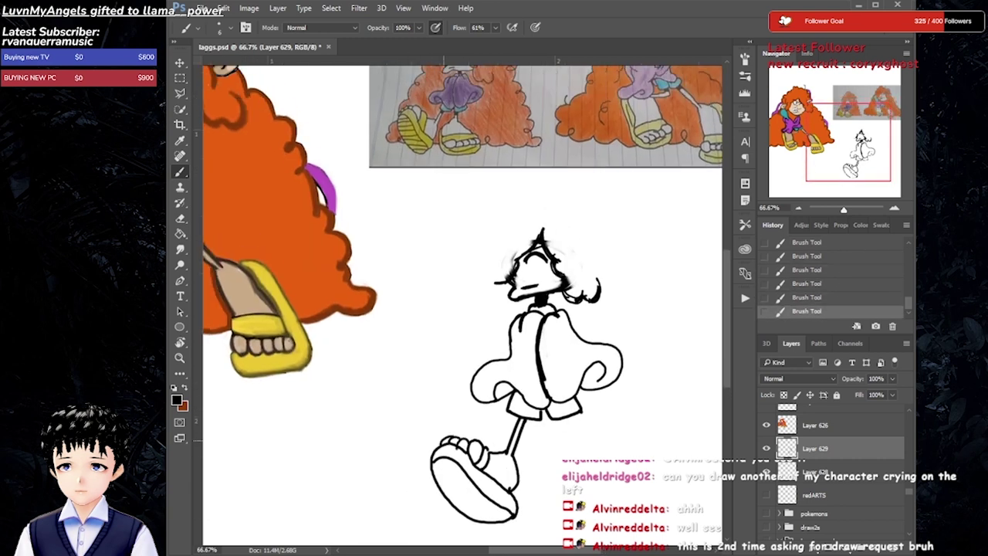
{"action": "left_click_drag", "start_coordinate": [557, 448], "coordinate": [544, 494]}
{"action": "left_click_drag", "start_coordinate": [566, 450], "coordinate": [595, 472]}
{"action": "mouse_move", "coordinate": [545, 494]}
{"action": "left_mouse_down"}
{"action": "mouse_move", "coordinate": [608, 490]}
{"action": "mouse_move", "coordinate": [605, 505]}
{"action": "mouse_move", "coordinate": [618, 504]}
{"action": "mouse_move", "coordinate": [618, 494]}
{"action": "left_mouse_up"}
{"action": "left_click_drag", "start_coordinate": [569, 514], "coordinate": [610, 521]}
- Erase stray strokes around the new girl's head
{"action": "key", "text": "e"}
{"action": "mouse_move", "coordinate": [540, 231]}
{"action": "left_mouse_down"}
{"action": "mouse_move", "coordinate": [526, 323]}
{"action": "mouse_move", "coordinate": [538, 330]}
{"action": "left_mouse_up"}
{"action": "left_click_drag", "start_coordinate": [552, 366], "coordinate": [568, 385]}
- Shrink the sketched standing girl with Free Transform
{"action": "key", "text": "b"}
{"action": "key", "text": "ctrl+t"}
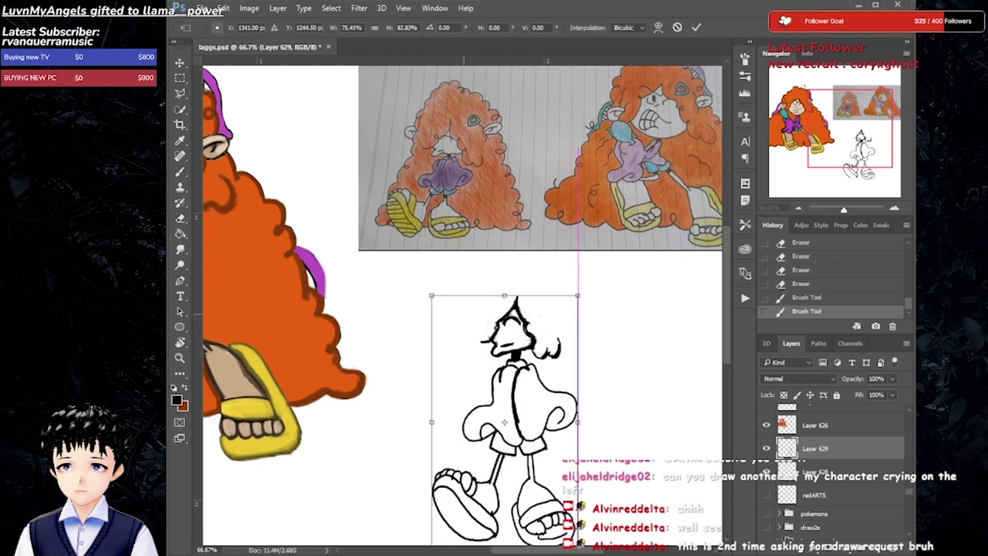
{"action": "left_click_drag", "start_coordinate": [429, 251], "coordinate": [446, 355]}
{"action": "key", "text": "Return"}
- Try drawing curls and an ear around the head, then undo the attempt
{"action": "mouse_move", "coordinate": [552, 361]}
{"action": "left_mouse_down"}
{"action": "mouse_move", "coordinate": [563, 375]}
{"action": "mouse_move", "coordinate": [586, 372]}
{"action": "left_mouse_up"}
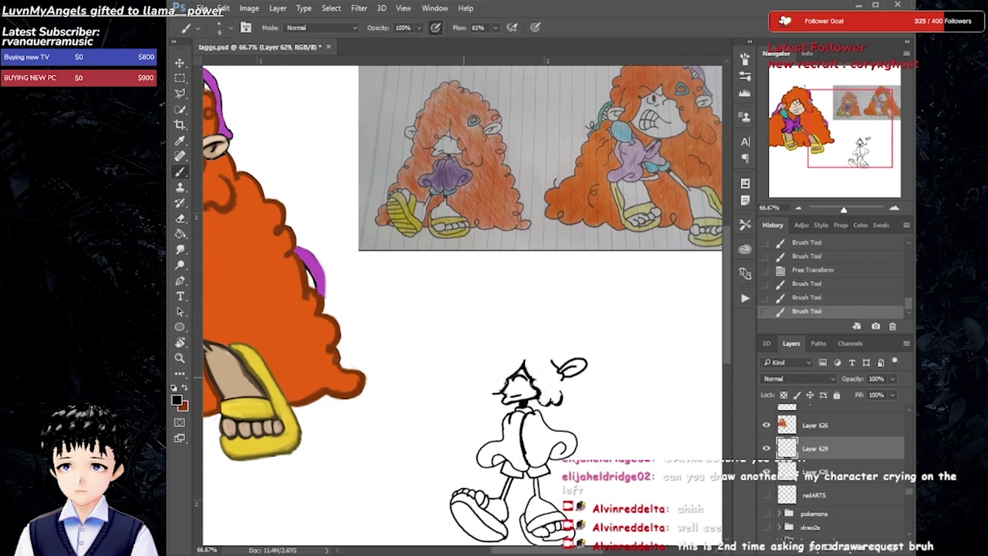
{"action": "left_click_drag", "start_coordinate": [491, 365], "coordinate": [471, 383]}
{"action": "left_click_drag", "start_coordinate": [473, 386], "coordinate": [493, 390]}
{"action": "mouse_move", "coordinate": [507, 341]}
{"action": "left_mouse_down"}
{"action": "mouse_move", "coordinate": [486, 365]}
{"action": "mouse_move", "coordinate": [571, 312]}
{"action": "mouse_move", "coordinate": [510, 324]}
{"action": "mouse_move", "coordinate": [494, 355]}
{"action": "left_mouse_up"}
{"action": "key", "text": "e"}
{"action": "key", "text": "b"}
{"action": "key", "text": "ctrl+z"}
{"action": "key", "text": "ctrl+z"}
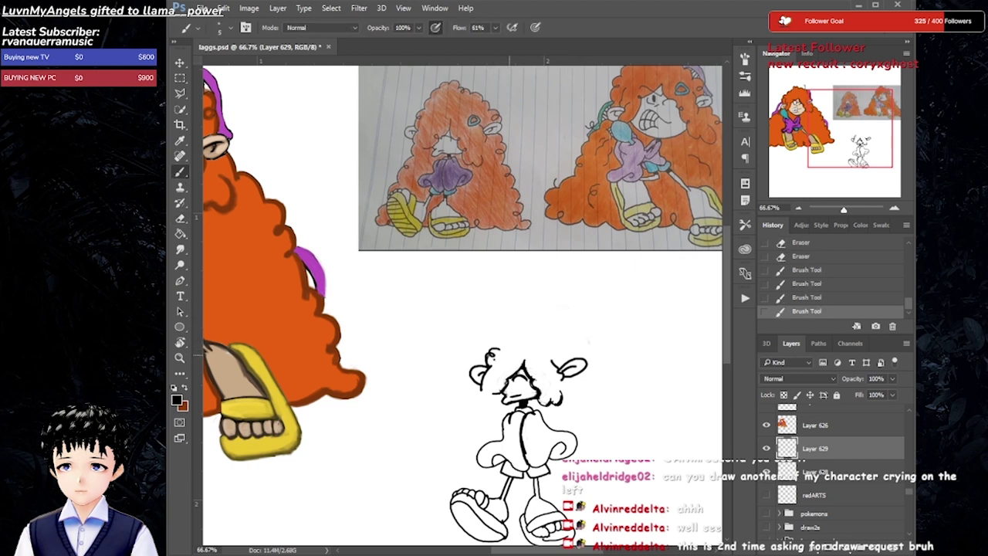
{"action": "key", "text": "ctrl+z"}
{"action": "key", "text": "ctrl+z"}
- Draw the big curly hair outline with a triangle clip
{"action": "mouse_move", "coordinate": [494, 355]}
{"action": "left_mouse_down"}
{"action": "mouse_move", "coordinate": [583, 336]}
{"action": "mouse_move", "coordinate": [490, 357]}
{"action": "mouse_move", "coordinate": [559, 356]}
{"action": "left_mouse_up"}
{"action": "key", "text": "ctrl+z"}
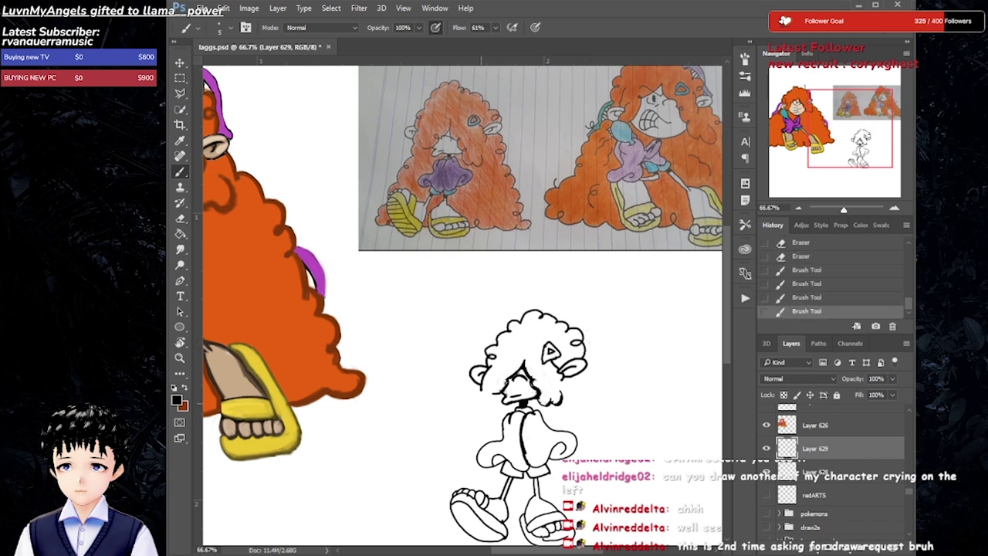
{"action": "left_click_drag", "start_coordinate": [480, 390], "coordinate": [432, 531]}
{"action": "mouse_move", "coordinate": [585, 367]}
{"action": "left_mouse_down"}
{"action": "mouse_move", "coordinate": [600, 385]}
{"action": "mouse_move", "coordinate": [578, 531]}
{"action": "left_mouse_up"}
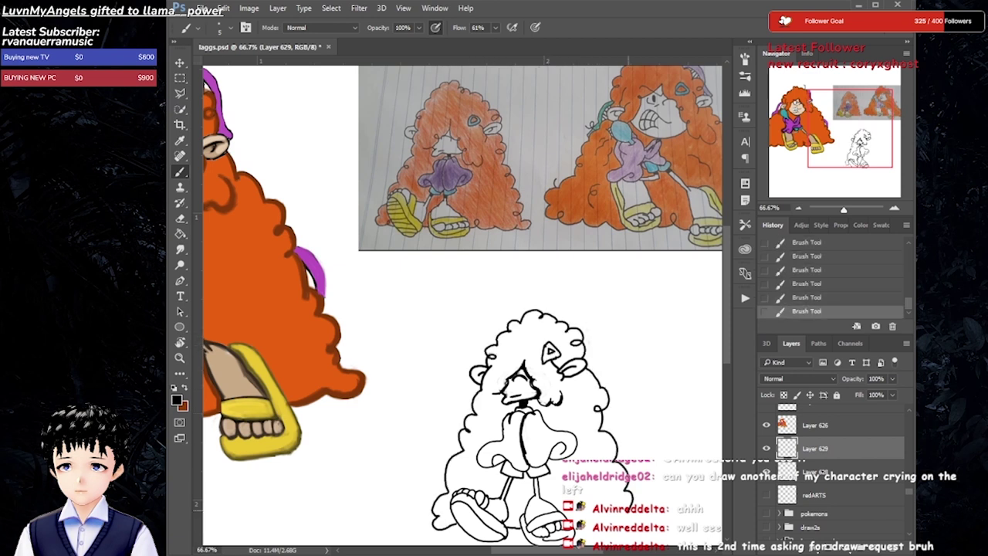
- Paint the sweater and arms purple on the colour layer beneath the lines
{"action": "left_click", "coordinate": [313, 270], "text": "alt"}
{"action": "scroll", "coordinate": [541, 309], "scroll_direction": "down", "scroll_amount": 1}
{"action": "left_click", "coordinate": [815, 471]}
{"action": "mouse_move", "coordinate": [510, 417]}
{"action": "left_mouse_down"}
{"action": "mouse_move", "coordinate": [575, 424]}
{"action": "mouse_move", "coordinate": [482, 436]}
{"action": "left_mouse_up"}
- Paint the small girl's face, ears and feet skin-tone and her sandals yellow
{"action": "left_click_drag", "start_coordinate": [463, 309], "coordinate": [550, 341]}
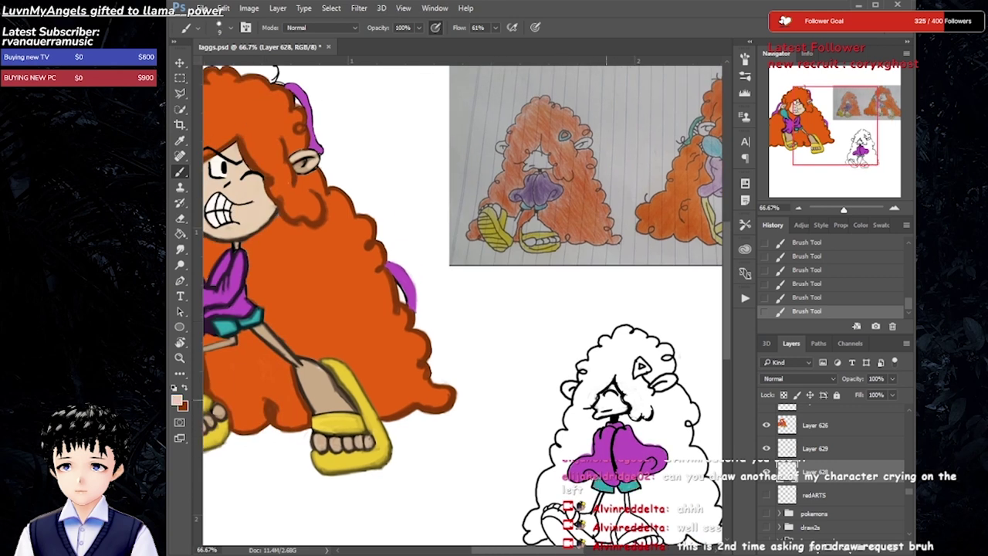
{"action": "left_click_drag", "start_coordinate": [602, 386], "coordinate": [622, 413]}
{"action": "left_click_drag", "start_coordinate": [656, 377], "coordinate": [673, 388]}
{"action": "left_click_drag", "start_coordinate": [567, 384], "coordinate": [579, 395]}
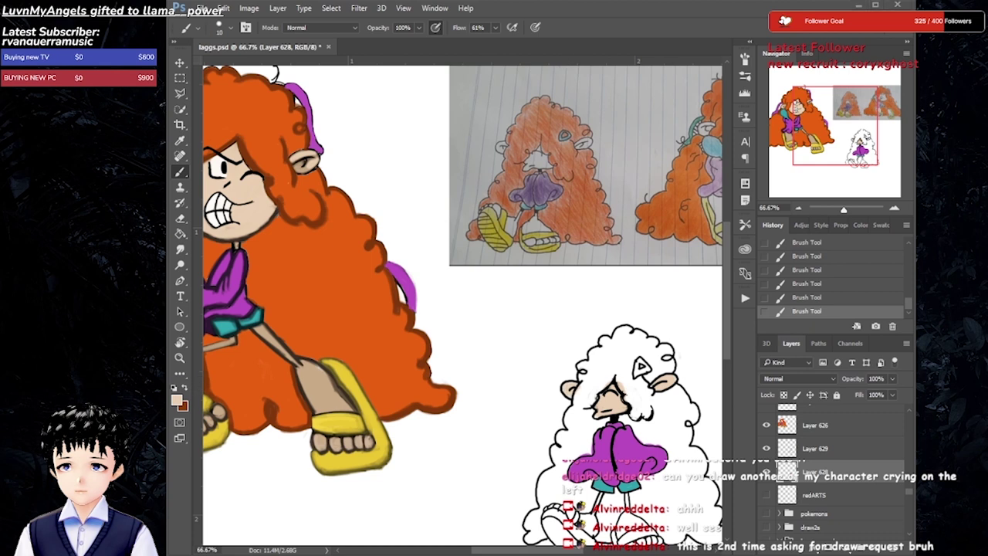
{"action": "left_click_drag", "start_coordinate": [643, 368], "coordinate": [640, 268]}
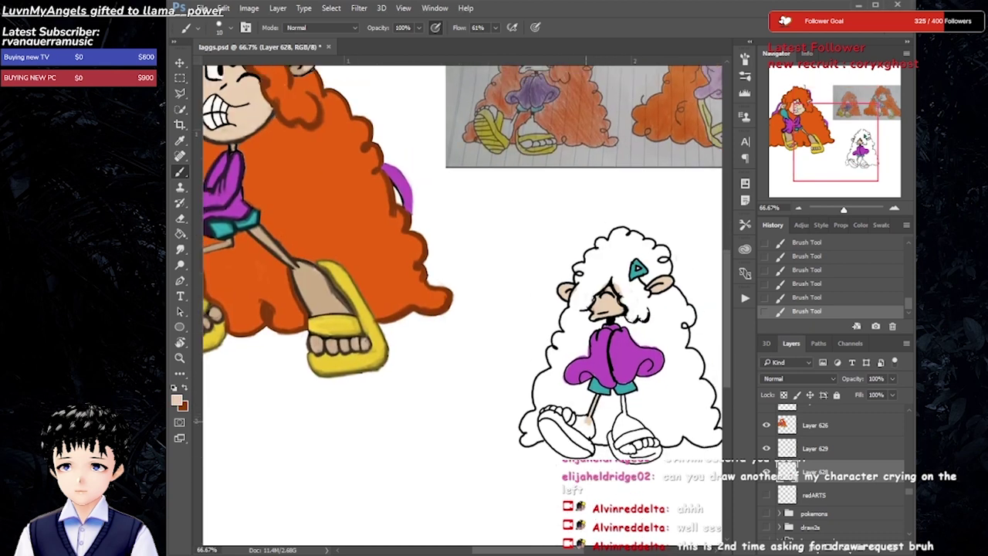
{"action": "mouse_move", "coordinate": [575, 421]}
{"action": "left_mouse_down"}
{"action": "mouse_move", "coordinate": [624, 429]}
{"action": "mouse_move", "coordinate": [652, 446]}
{"action": "left_mouse_up"}
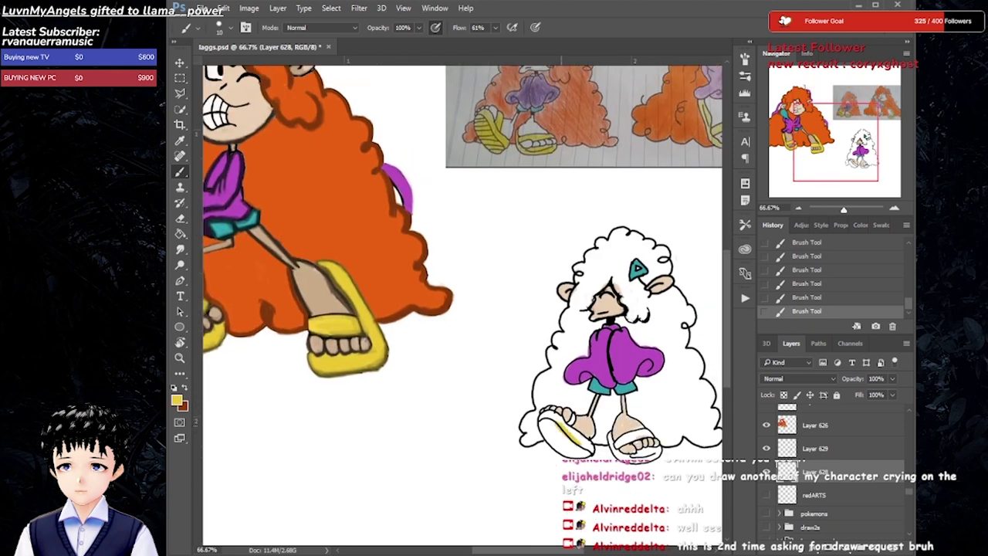
{"action": "mouse_move", "coordinate": [544, 417]}
{"action": "left_mouse_down"}
{"action": "mouse_move", "coordinate": [586, 451]}
{"action": "mouse_move", "coordinate": [648, 437]}
{"action": "mouse_move", "coordinate": [660, 455]}
{"action": "left_mouse_up"}
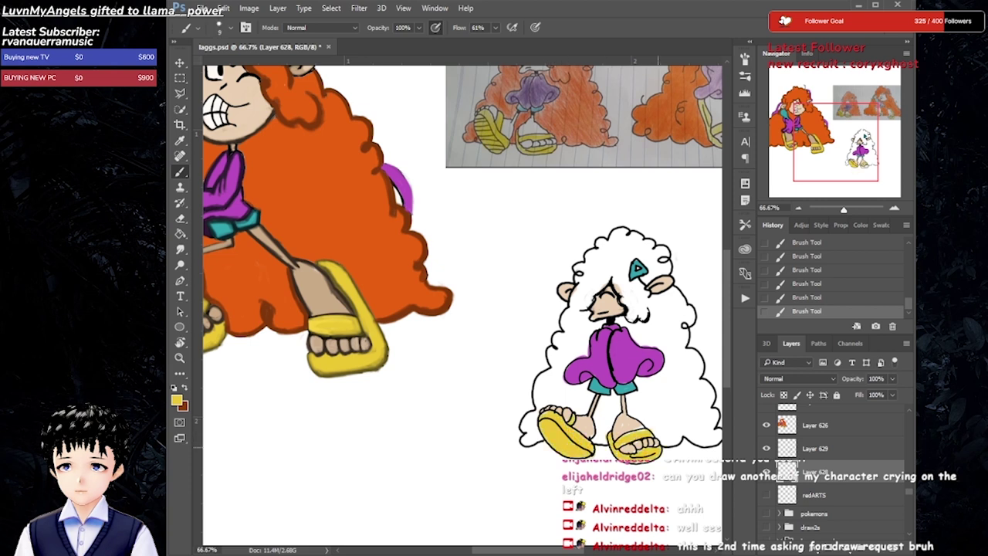
- Fill the hair orange on a new layer placed below the lines
{"action": "key", "text": "ctrl+shift+alt+n"}
{"action": "key", "text": "ctrl+bracketleft"}
{"action": "left_click_drag", "start_coordinate": [618, 263], "coordinate": [586, 363]}
{"action": "left_click_drag", "start_coordinate": [564, 254], "coordinate": [641, 402]}
{"action": "mouse_move", "coordinate": [560, 309]}
{"action": "left_mouse_down"}
{"action": "mouse_move", "coordinate": [540, 417]}
{"action": "mouse_move", "coordinate": [656, 293]}
{"action": "left_mouse_up"}
{"action": "left_click_drag", "start_coordinate": [617, 325], "coordinate": [552, 309]}
{"action": "mouse_move", "coordinate": [524, 231]}
{"action": "left_mouse_down"}
{"action": "mouse_move", "coordinate": [610, 255]}
{"action": "mouse_move", "coordinate": [610, 266]}
{"action": "left_mouse_up"}
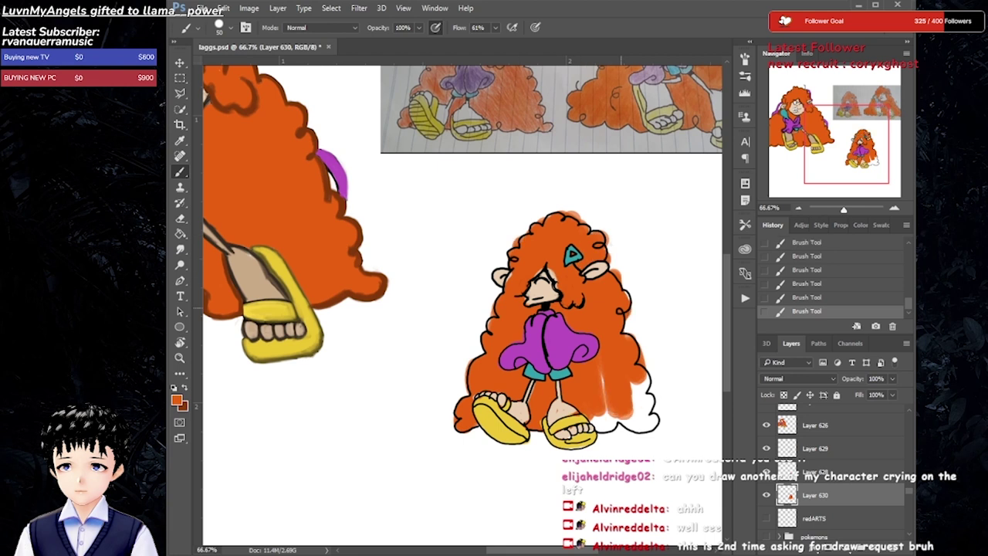
{"action": "mouse_move", "coordinate": [610, 378]}
{"action": "left_mouse_down"}
{"action": "mouse_move", "coordinate": [656, 429]}
{"action": "mouse_move", "coordinate": [655, 386]}
{"action": "mouse_move", "coordinate": [614, 270]}
{"action": "mouse_move", "coordinate": [556, 216]}
{"action": "left_mouse_up"}
- Erase the orange overspill and merge the hair layer with the lines
{"action": "key", "text": "e"}
{"action": "key", "text": "b"}
{"action": "key", "text": "bracketleft"}
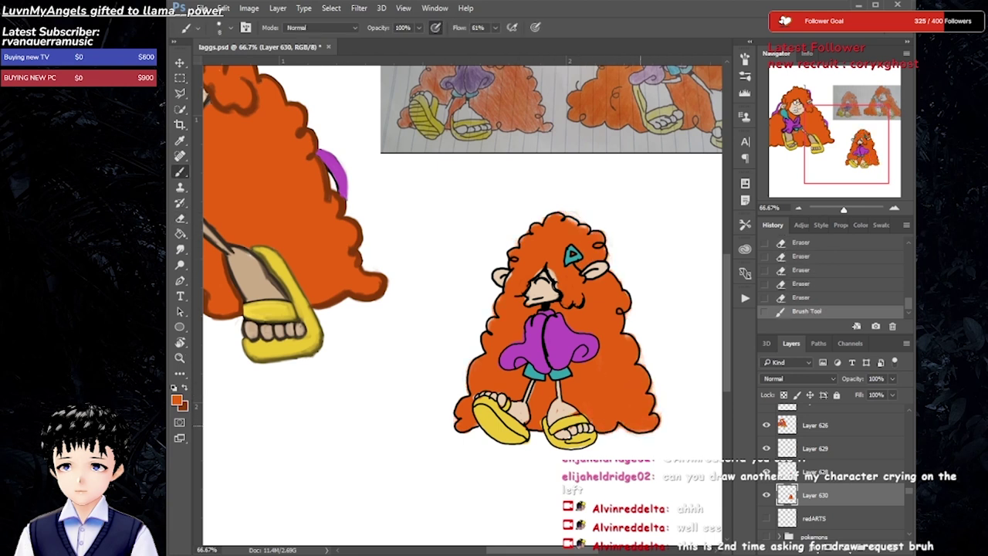
{"action": "key", "text": "Delete"}
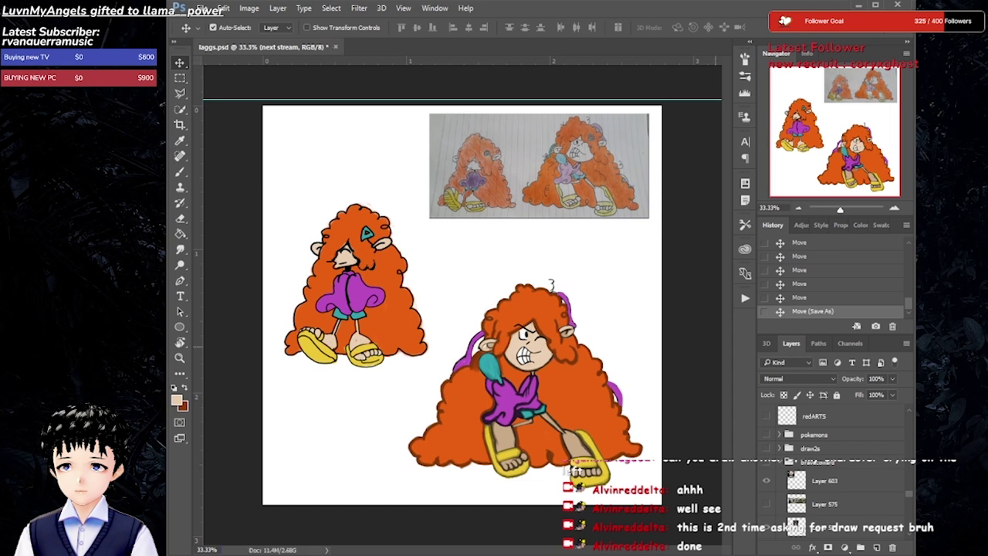
- Merge the girls' layers, bring the merged layer to the top, and save laggs.psd
{"action": "key", "text": "ctrl+e"}
{"action": "key", "text": "ctrl+shift+bracketright"}
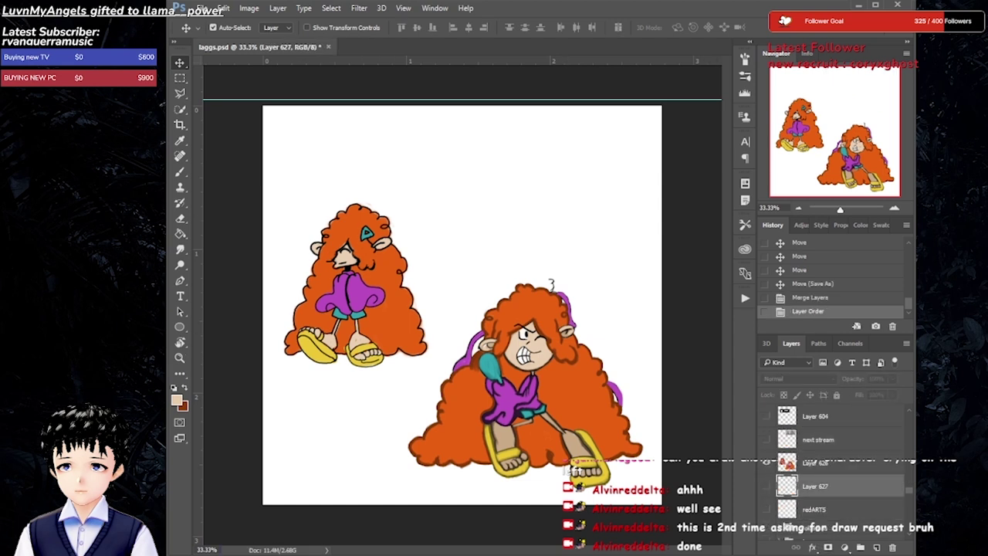
{"action": "key", "text": "ctrl+s"}
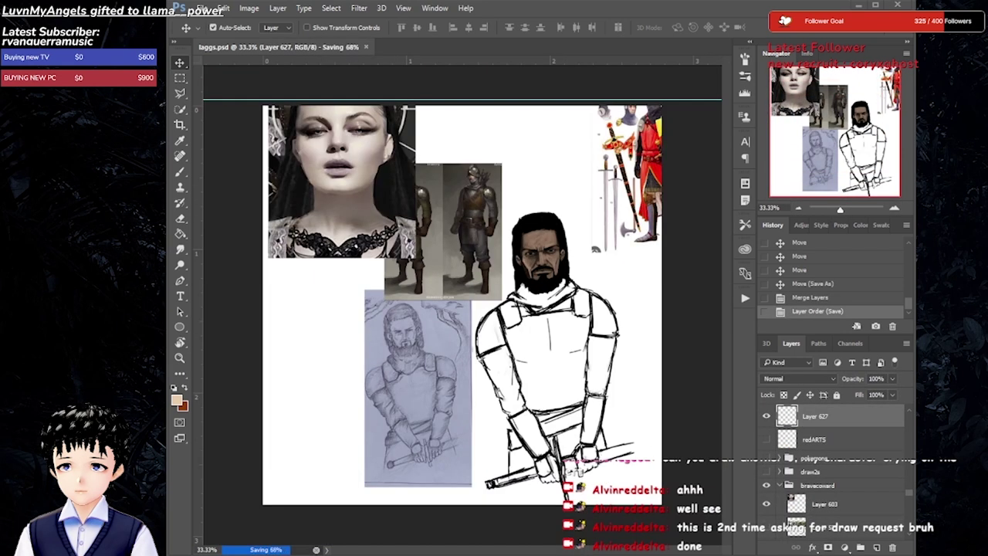